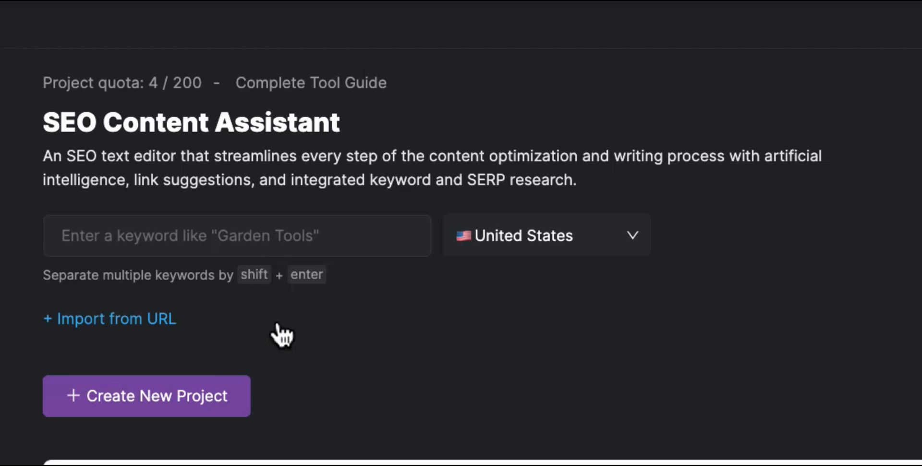
Create a project for 'orchid care' in the United States, importing the orchid care tips article by URL.
click(201, 223)
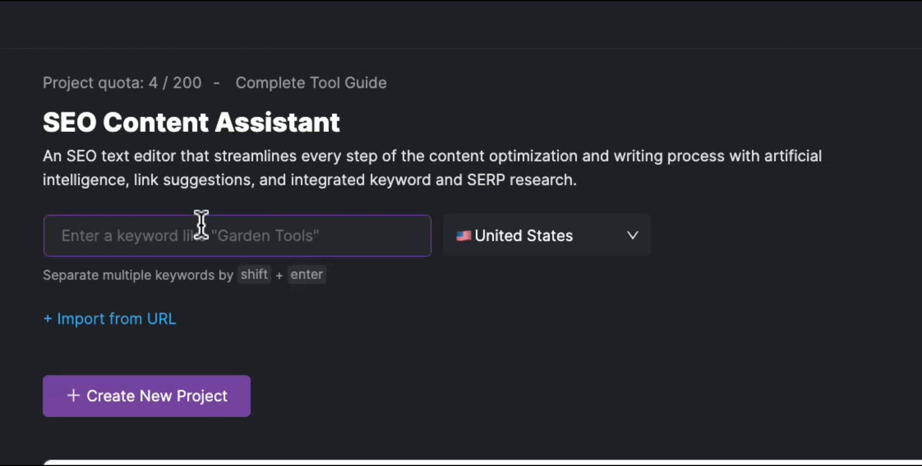
text(orchid care)
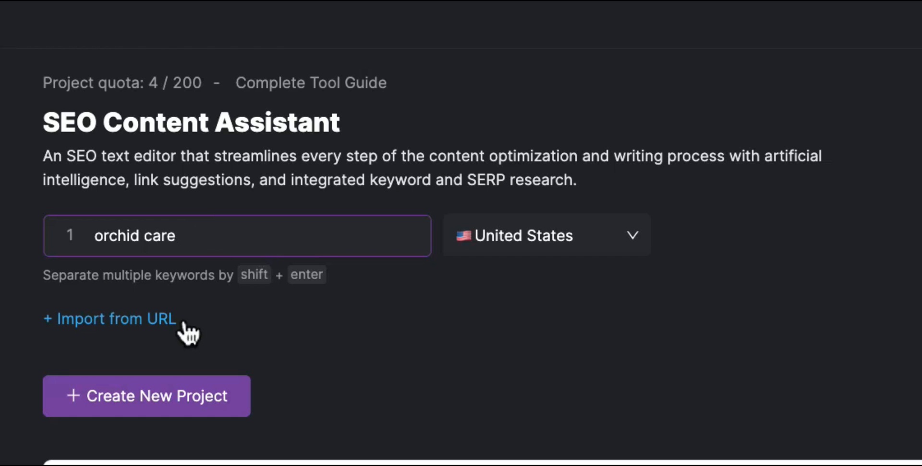
click(627, 225)
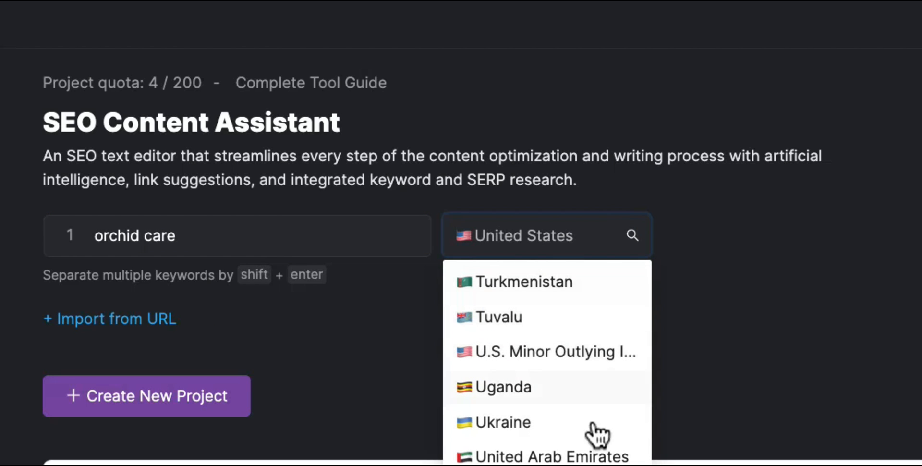
click(632, 235)
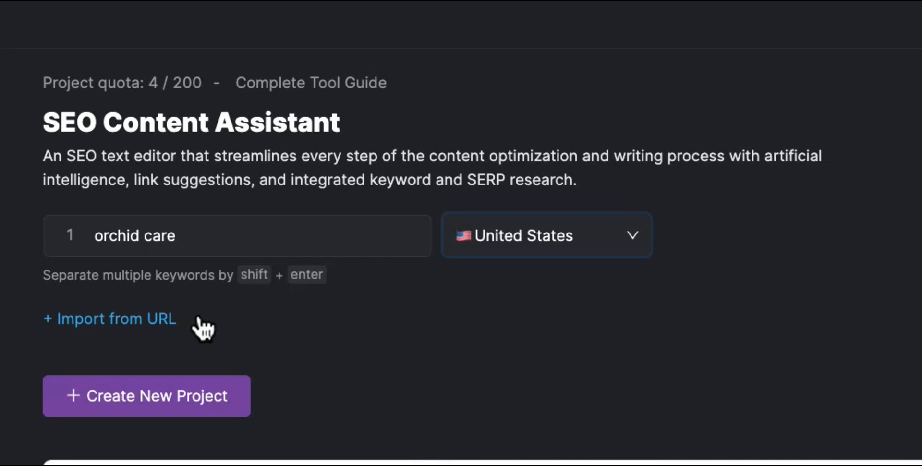
click(163, 318)
click(157, 331)
key(ctrl+v)
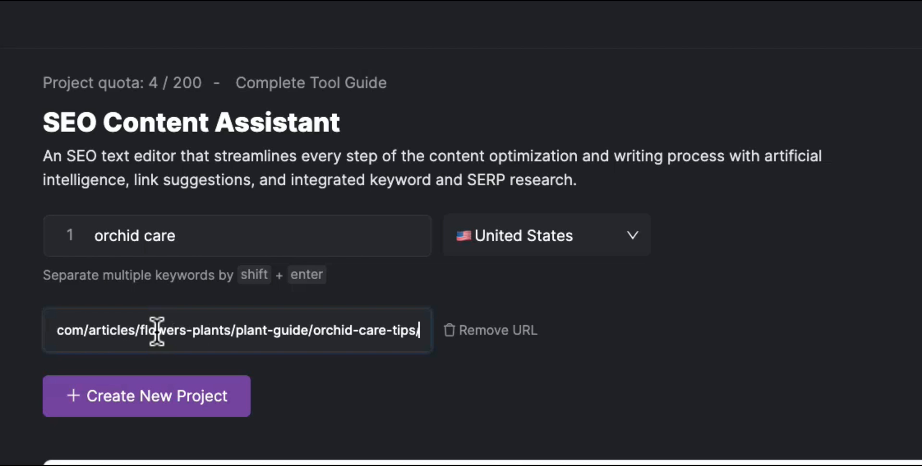
click(161, 407)
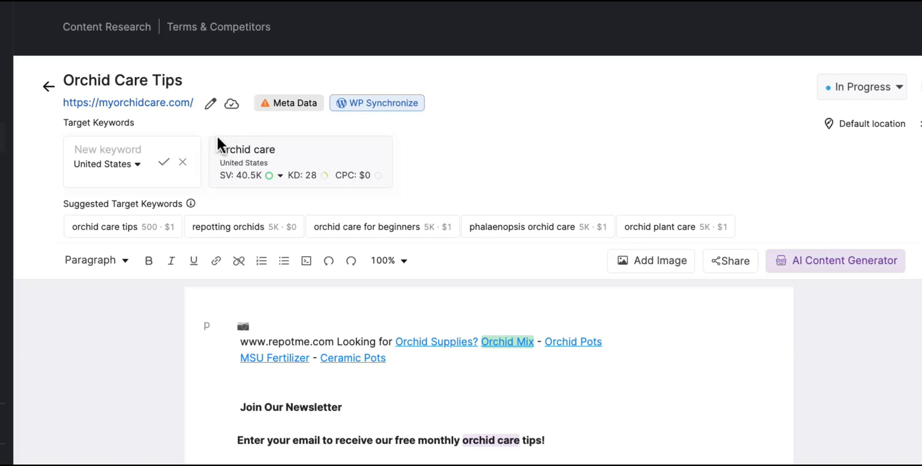
Show orchid care's per-country search volume and open its keyword detail panel (34% difficulty, 41K volume).
click(280, 175)
click(323, 163)
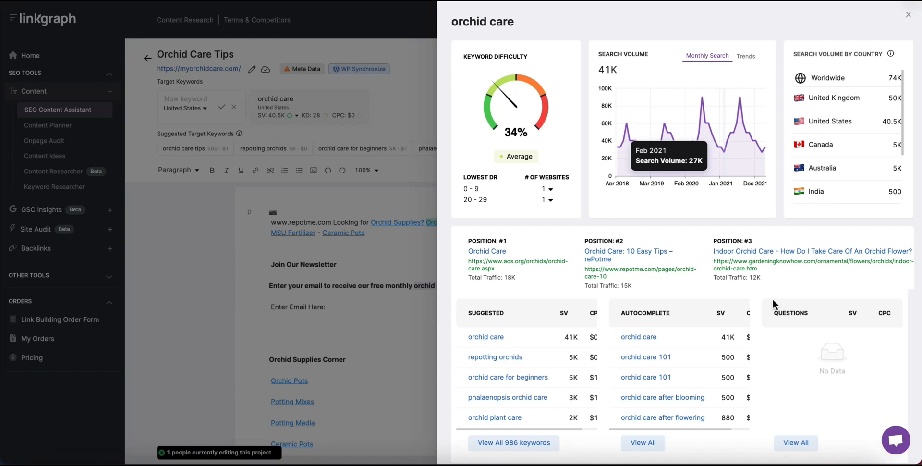
Review orchid care's related keywords and SERP overview, then close the research panel.
scroll(773, 303, down, 8)
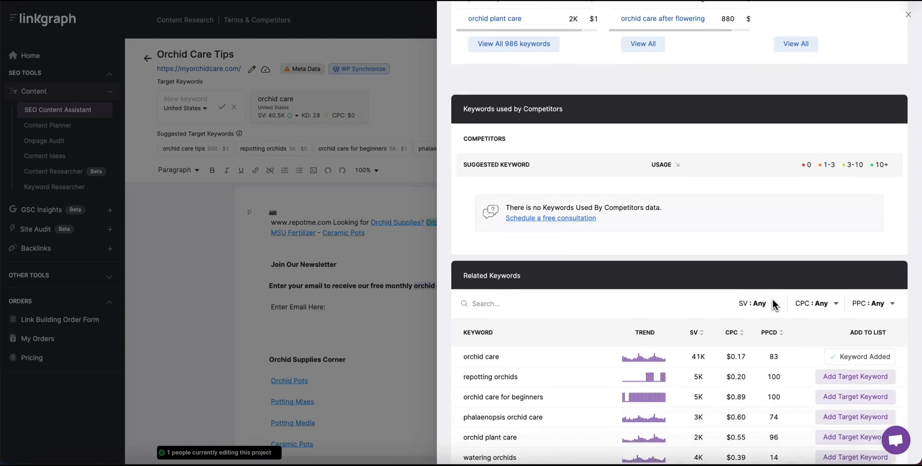
scroll(772, 302, down, 9)
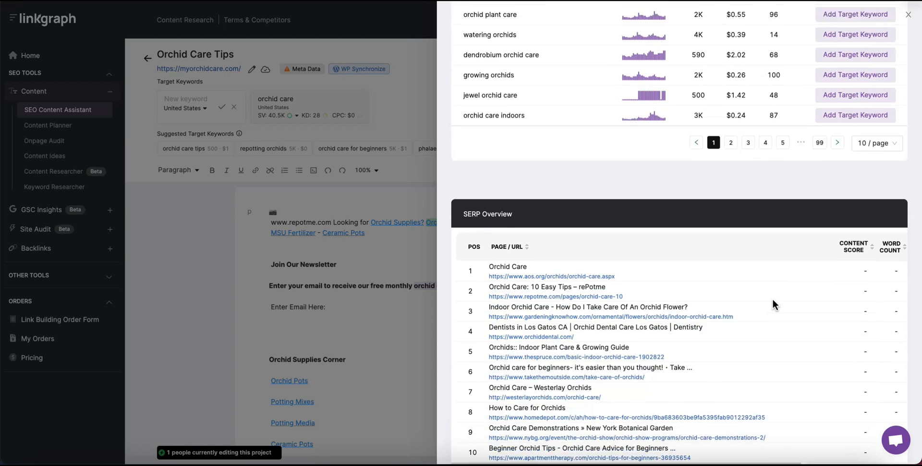
scroll(771, 304, down, 1)
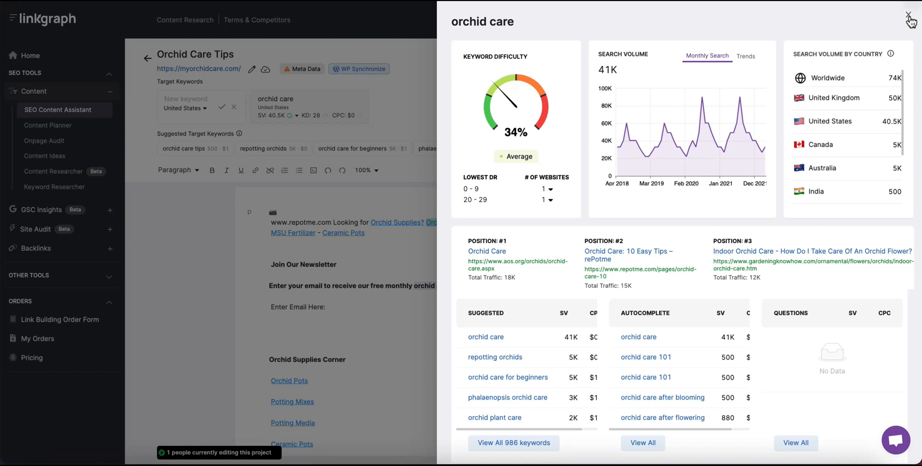
click(909, 15)
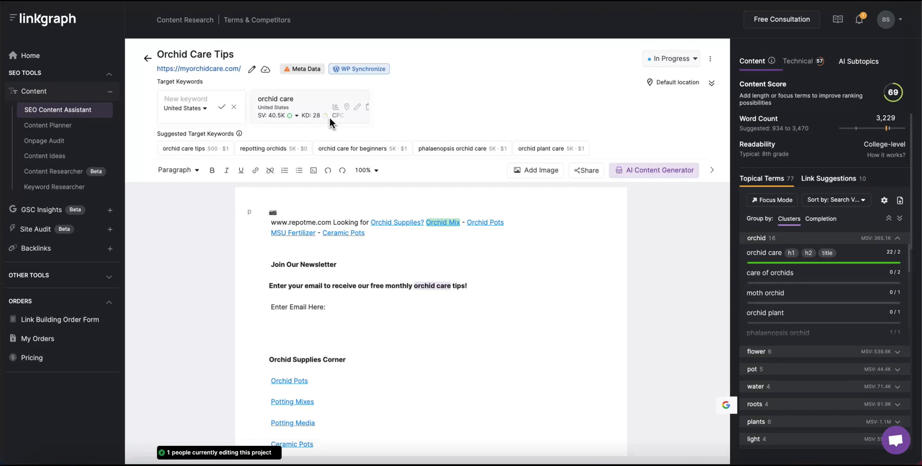
Try a 'san fransisco' location search without applying it, then add 'orchid care for beginners' as a target keyword.
click(334, 107)
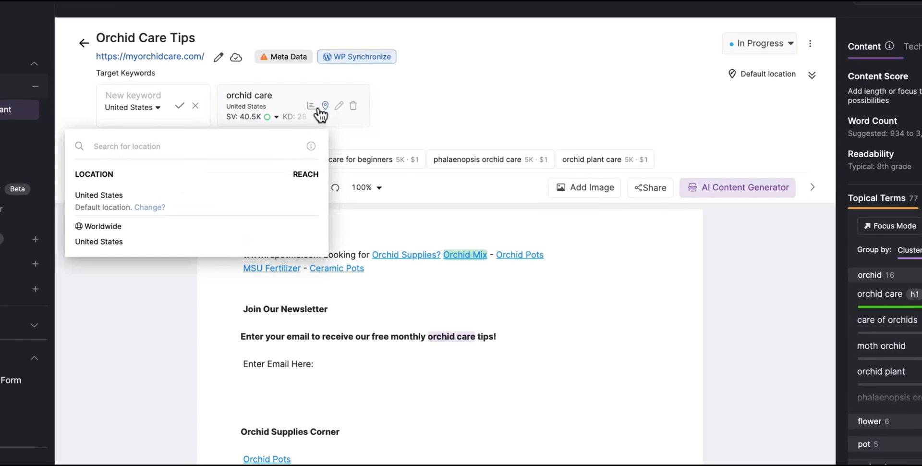
click(218, 147)
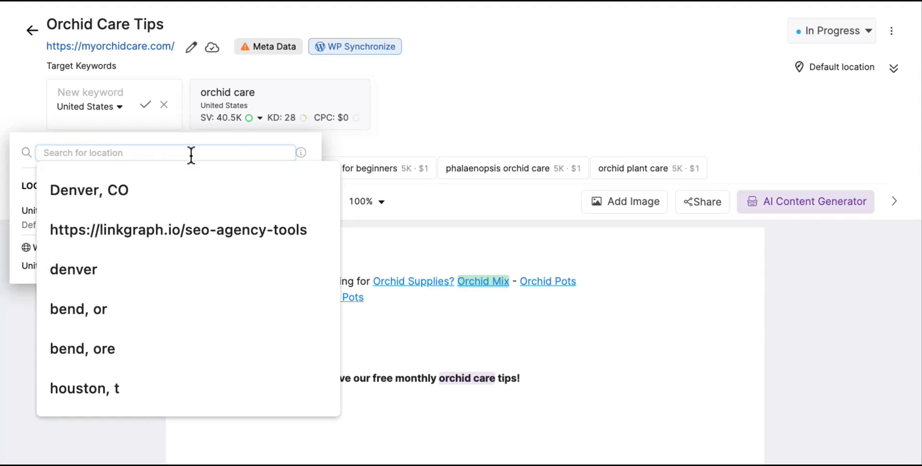
text(san fran)
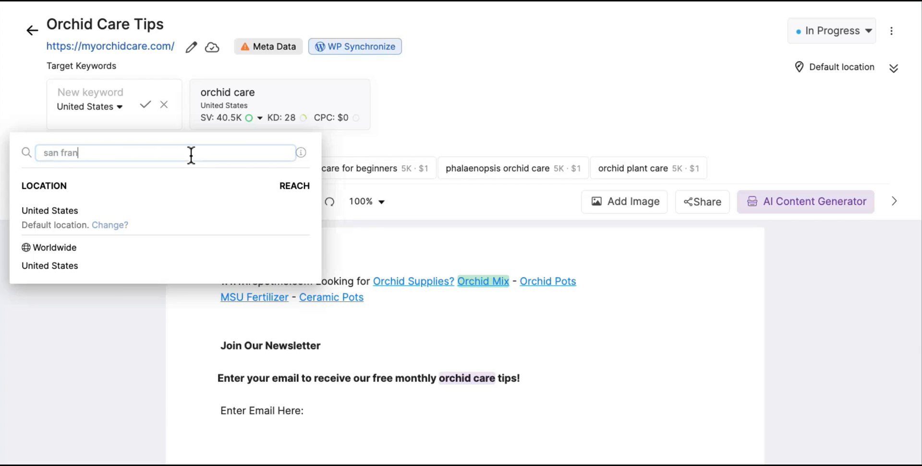
text(sisco)
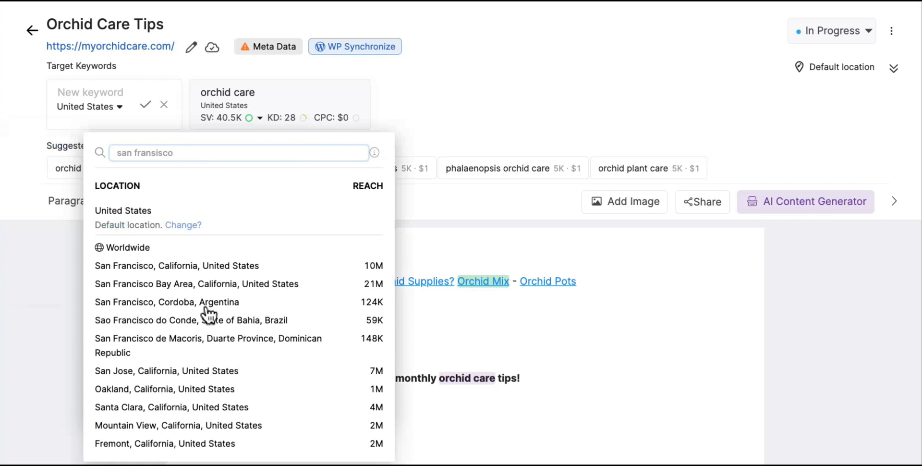
click(457, 96)
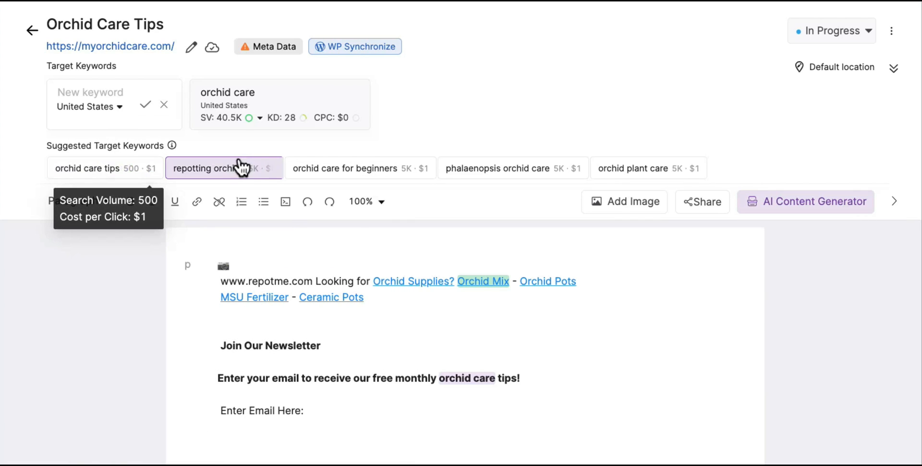
click(349, 172)
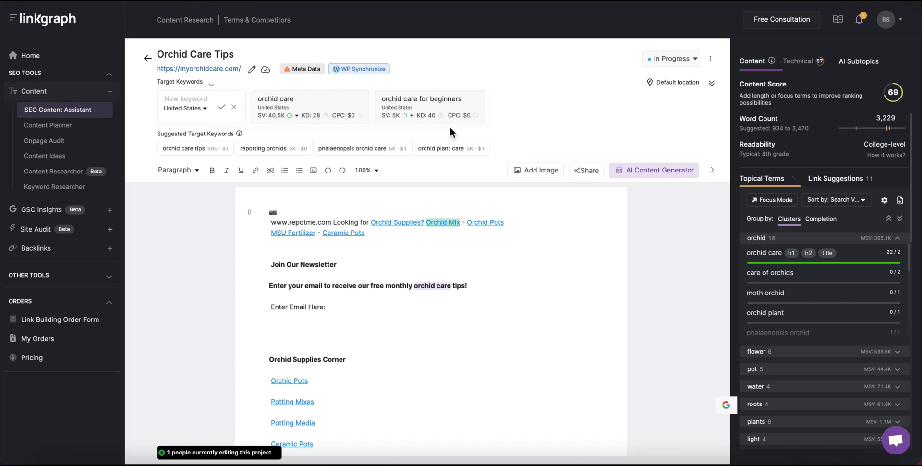
Add 'orchid care tips' as a third target keyword (SV 500, KD 37).
click(174, 98)
text(or)
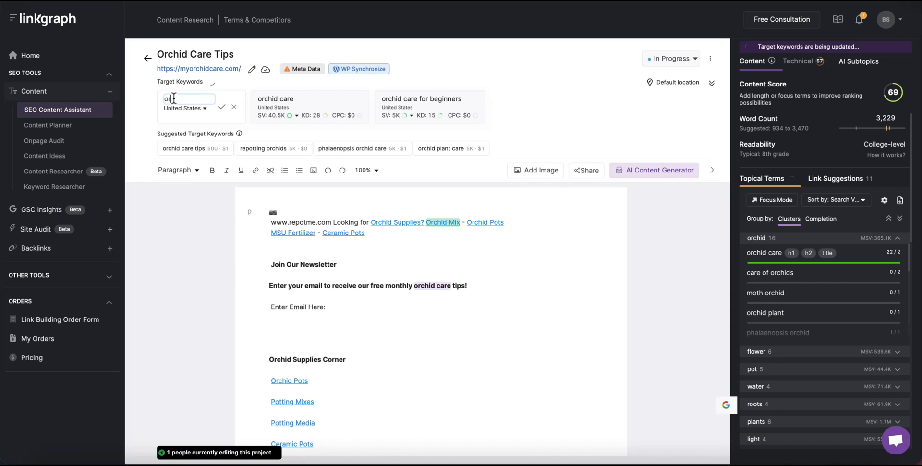
text(chid care tips)
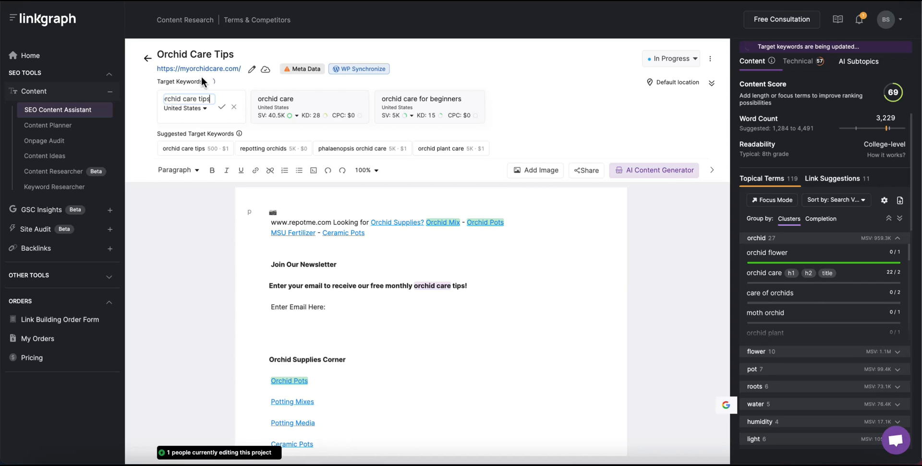
click(224, 108)
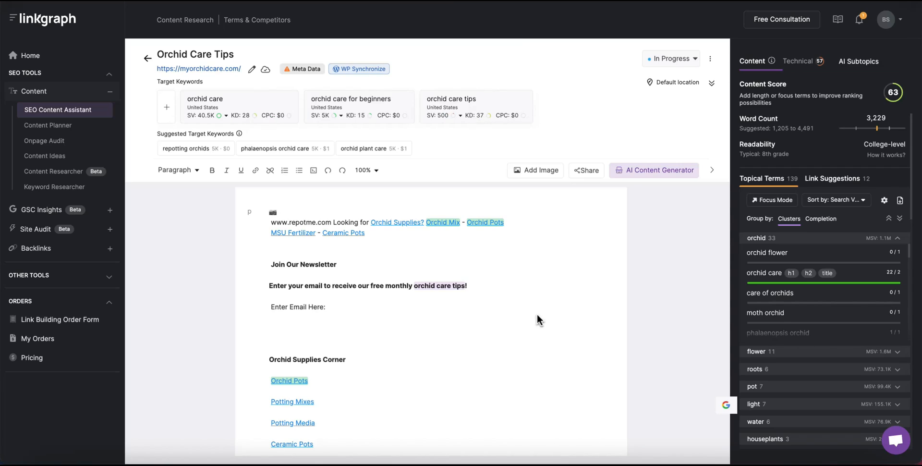
scroll(537, 315, down, 20)
scroll(537, 313, down, 12)
scroll(537, 314, up, 8)
scroll(537, 313, up, 10)
scroll(537, 314, up, 5)
scroll(538, 314, down, 1)
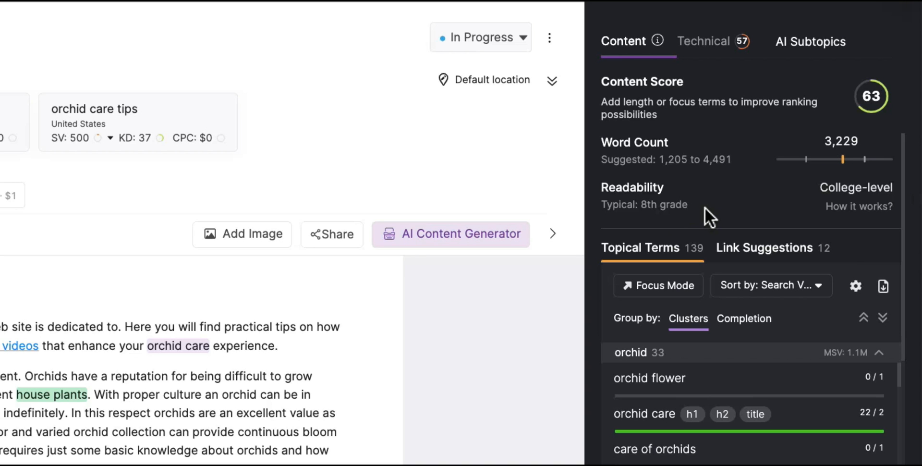
scroll(678, 338, down, 4)
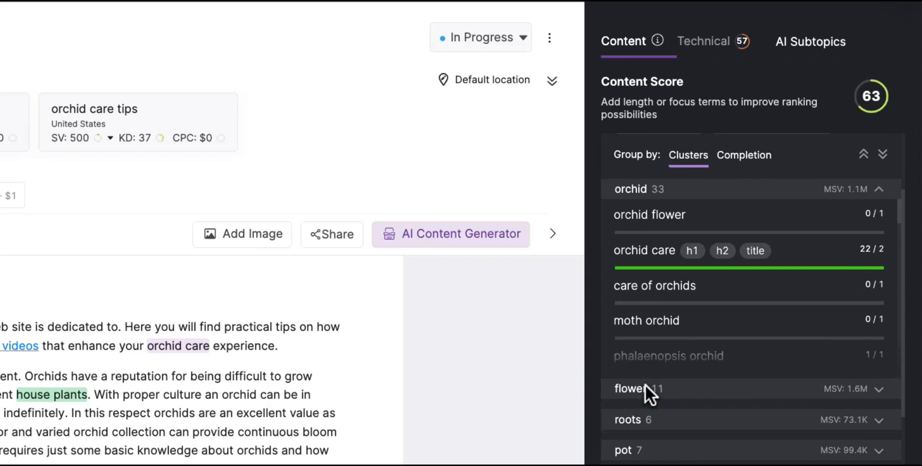
scroll(640, 298, down, 4)
scroll(641, 301, down, 10)
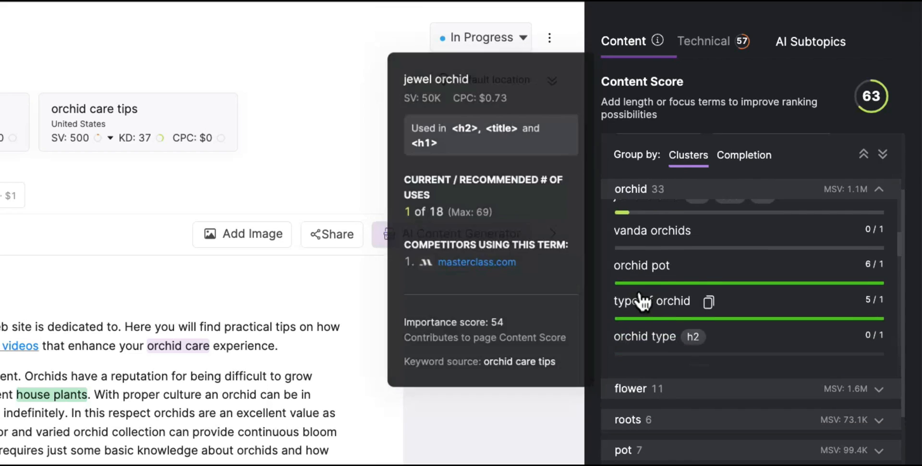
scroll(639, 293, down, 3)
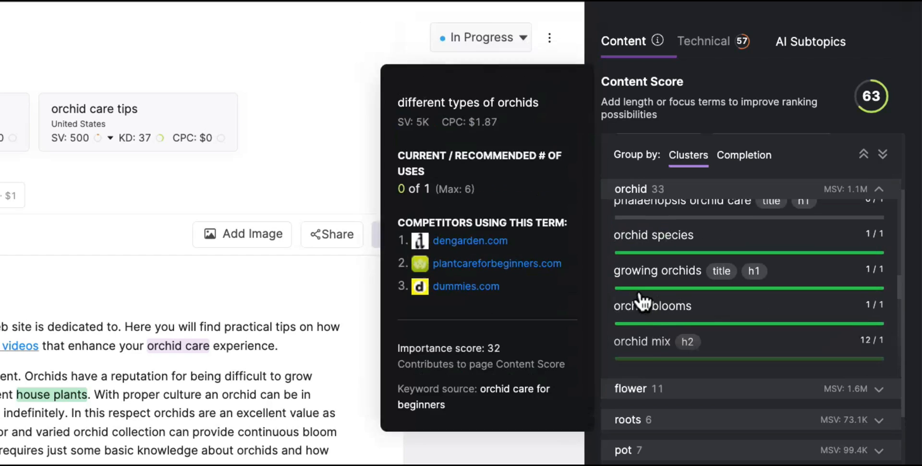
click(635, 391)
scroll(637, 399, down, 5)
scroll(636, 377, down, 2)
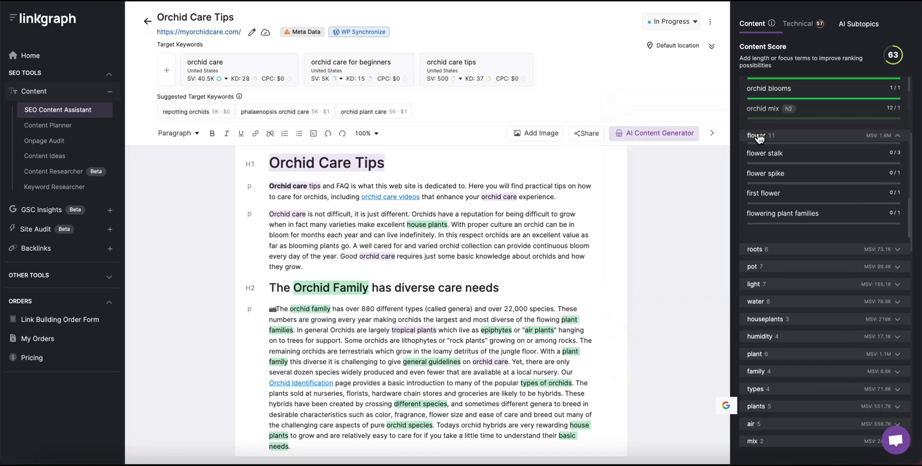
click(635, 242)
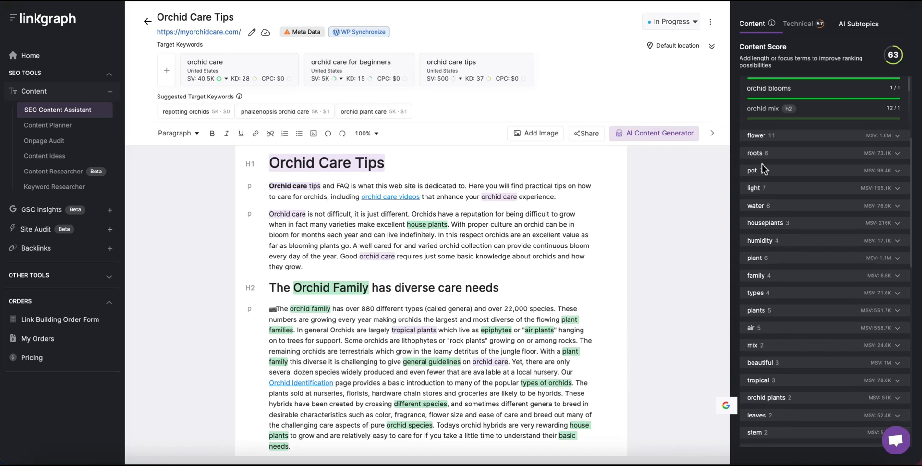
click(756, 154)
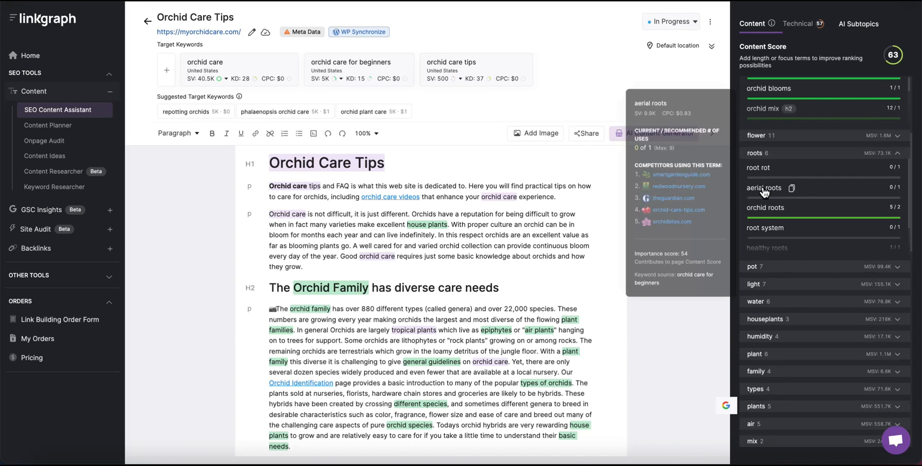
scroll(765, 192, down, 1)
scroll(764, 191, down, 2)
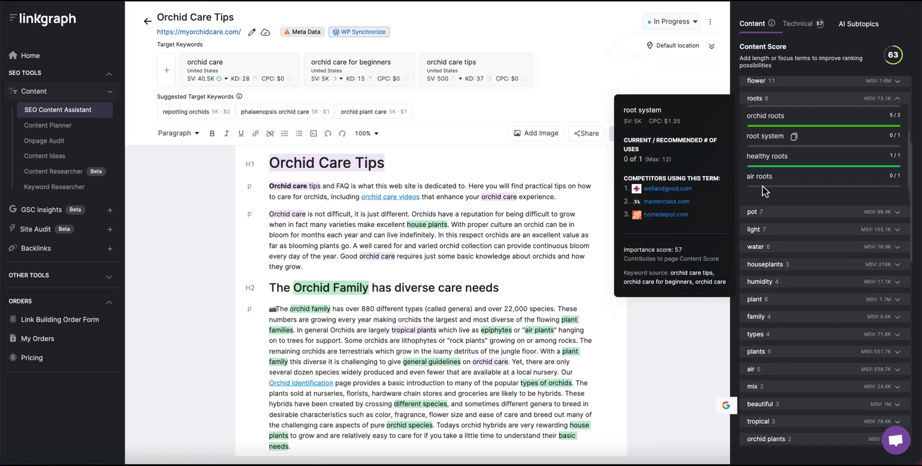
scroll(764, 190, up, 2)
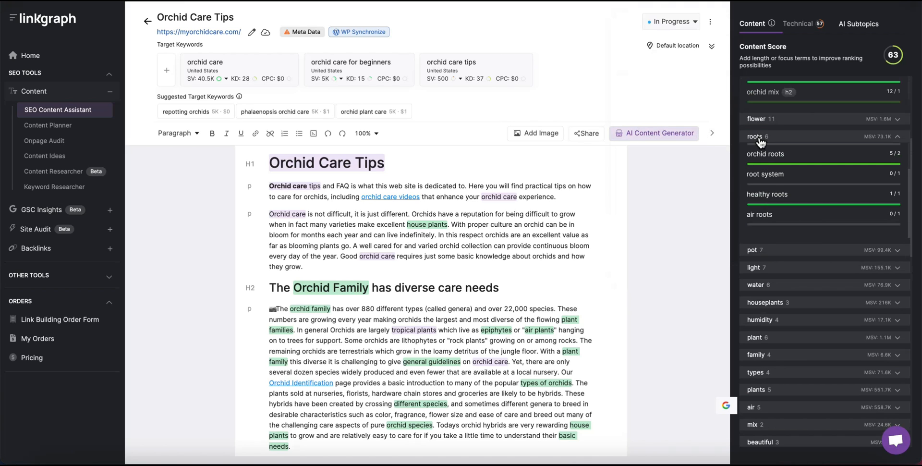
click(759, 137)
scroll(828, 159, up, 4)
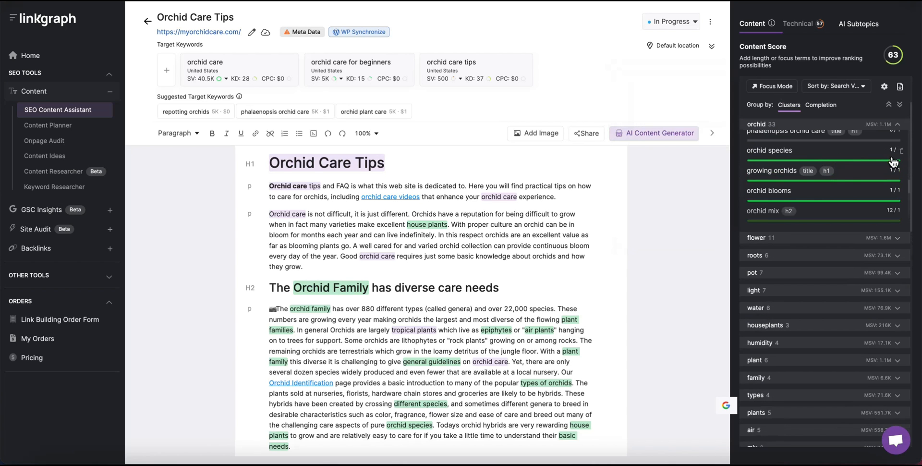
Remove 'phalaenopsis orchid care' from the orchid cluster's suggested terms.
mouse_move(902, 158)
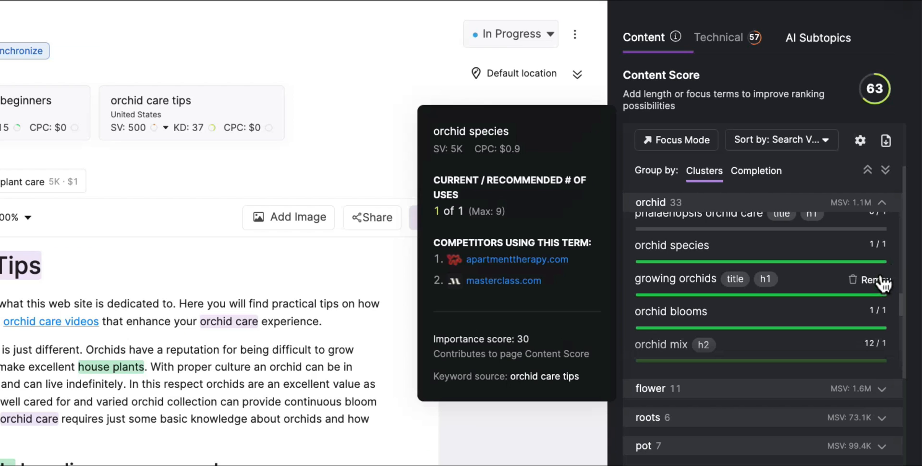
mouse_move(857, 190)
scroll(812, 297, up, 3)
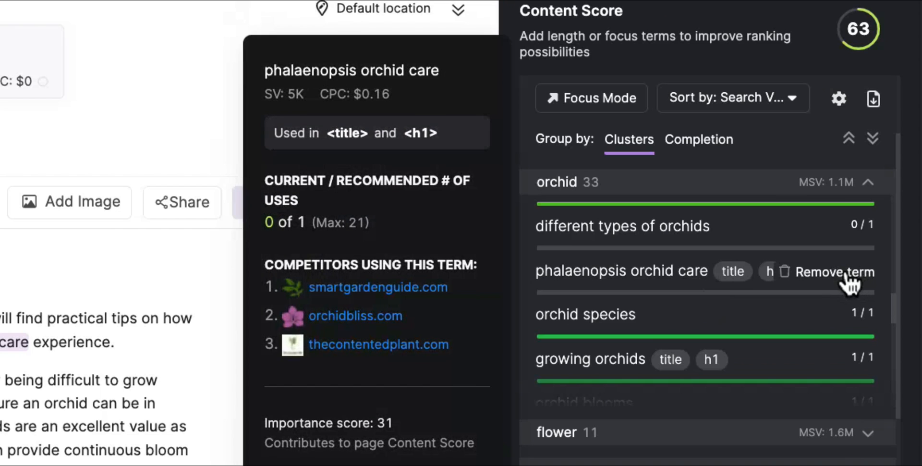
click(847, 276)
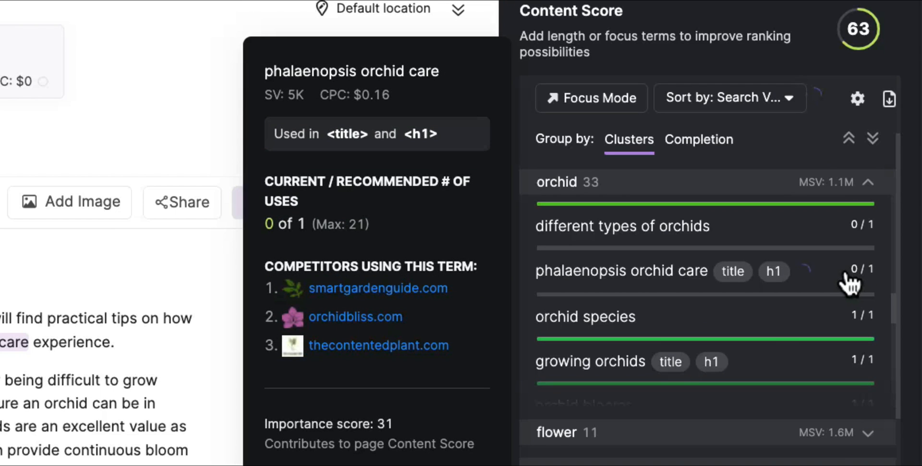
Group the topical terms by completion: 46 complete, 92 needing more use.
scroll(850, 283, up, 2)
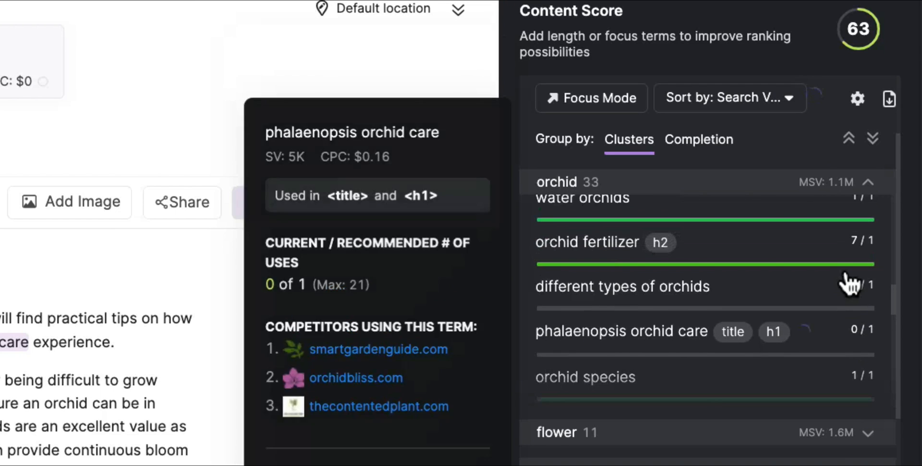
mouse_move(848, 336)
scroll(848, 336, down, 3)
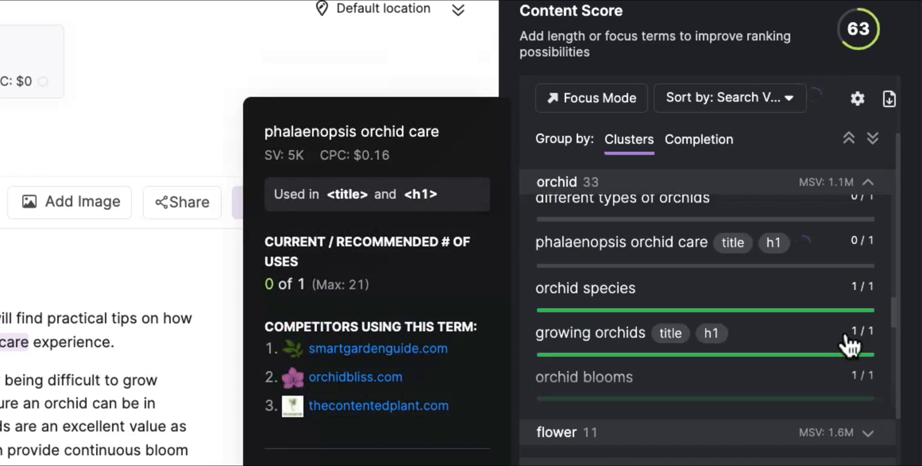
scroll(848, 337, up, 2)
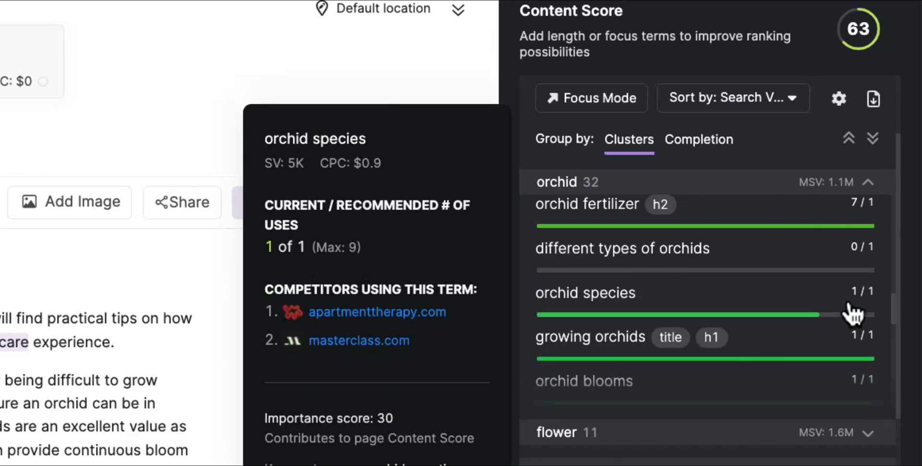
scroll(853, 315, down, 1)
scroll(853, 315, up, 5)
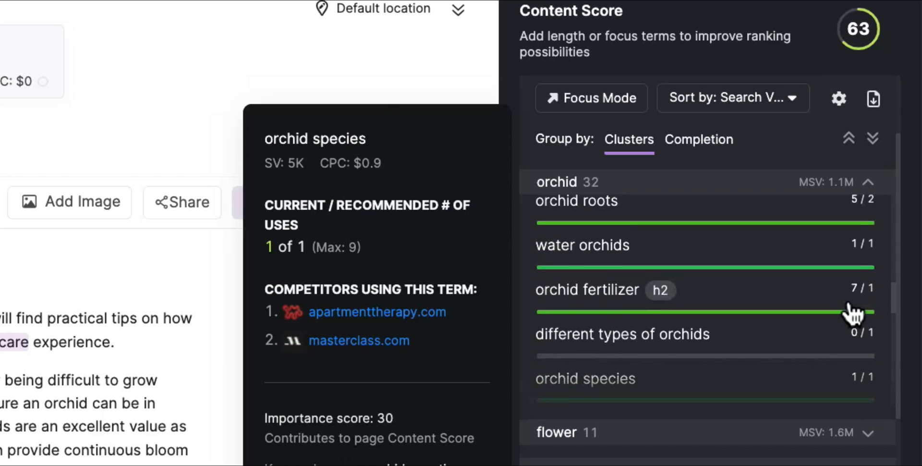
scroll(853, 315, up, 1)
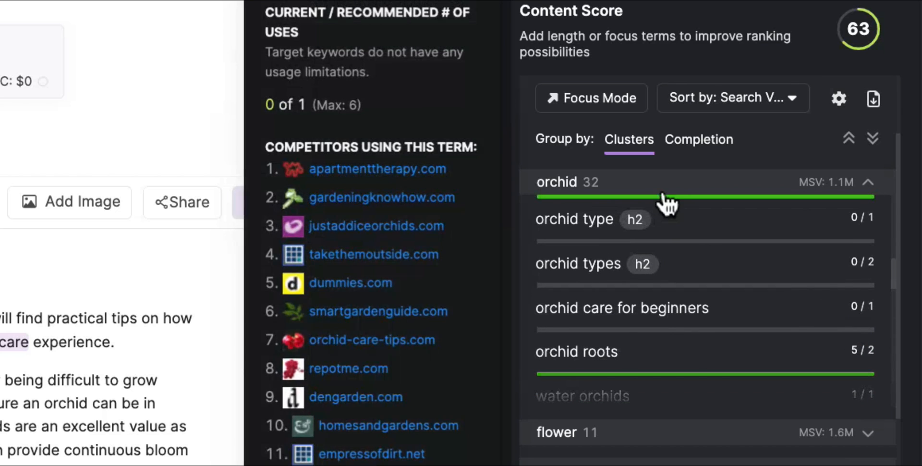
click(699, 140)
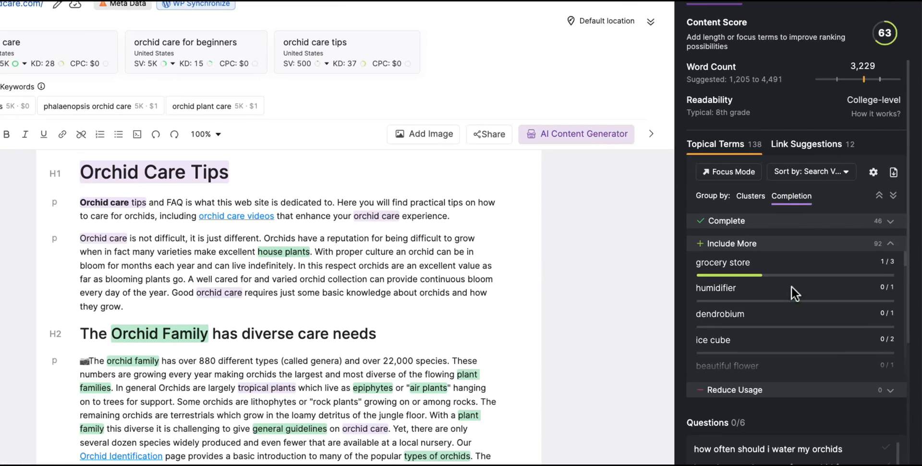
Sort the topical terms by Heading Presence, then by Importance, putting moth orchid and dendrobium first.
scroll(792, 287, down, 10)
scroll(791, 286, up, 10)
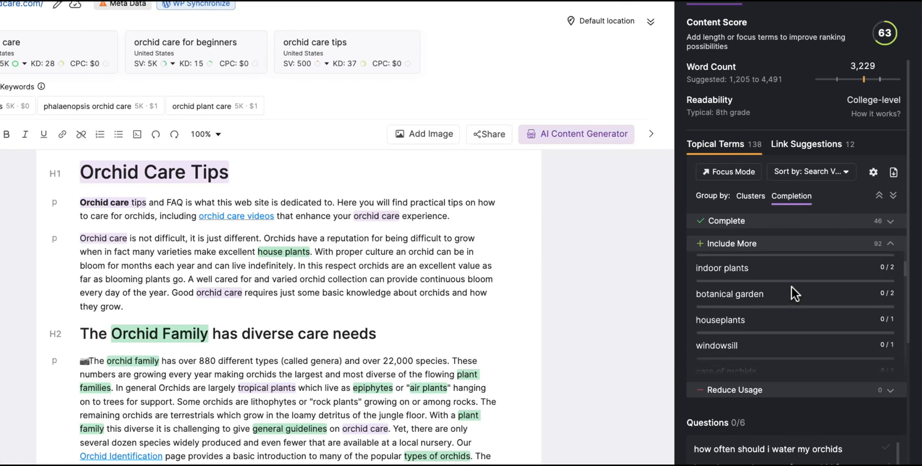
click(847, 171)
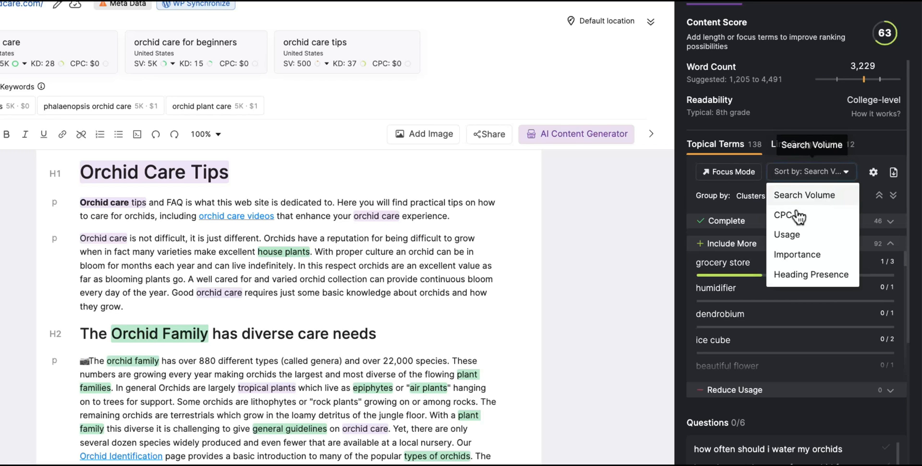
click(797, 276)
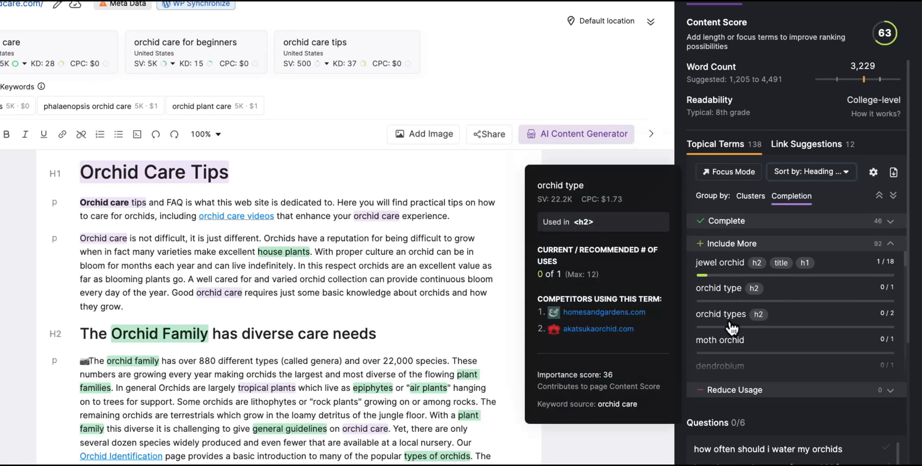
click(844, 173)
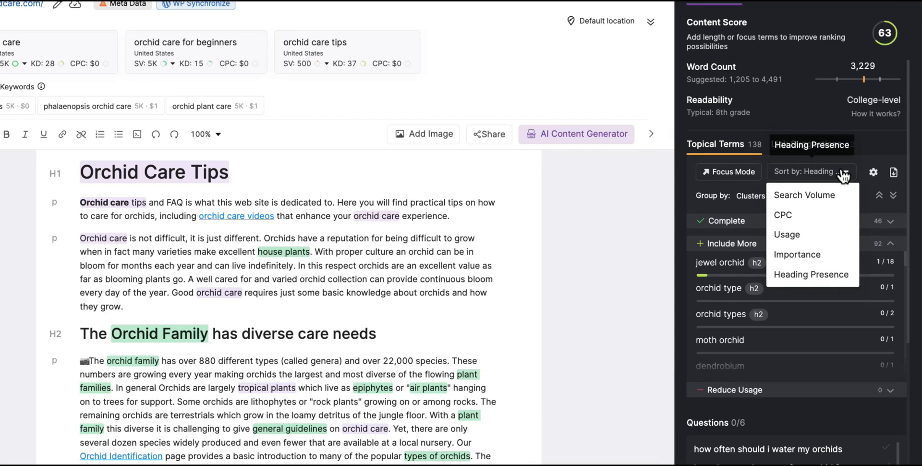
click(815, 255)
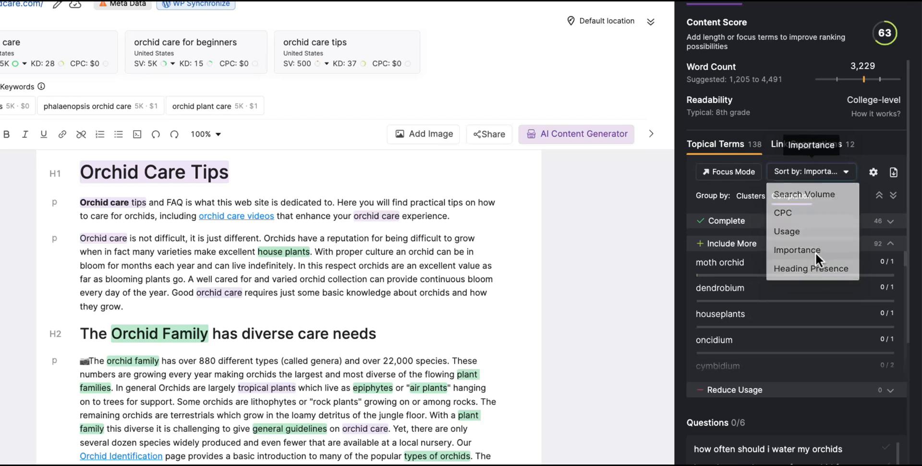
mouse_move(811, 291)
scroll(811, 292, down, 10)
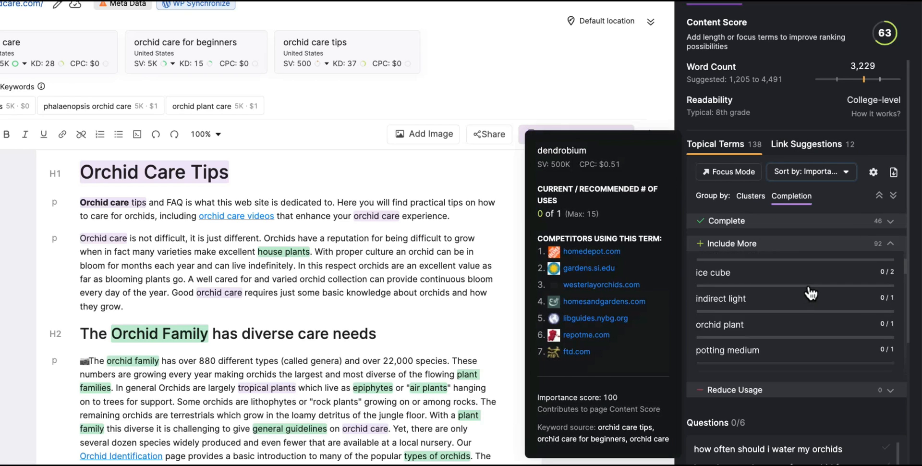
scroll(811, 292, up, 10)
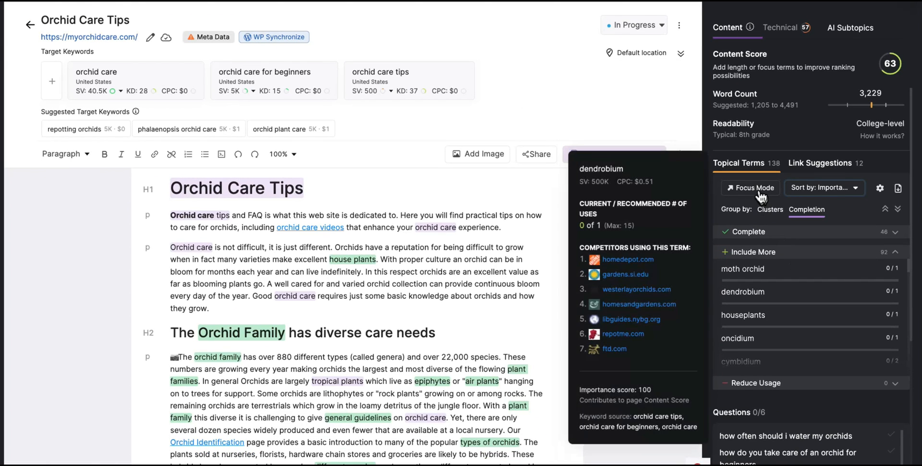
click(760, 192)
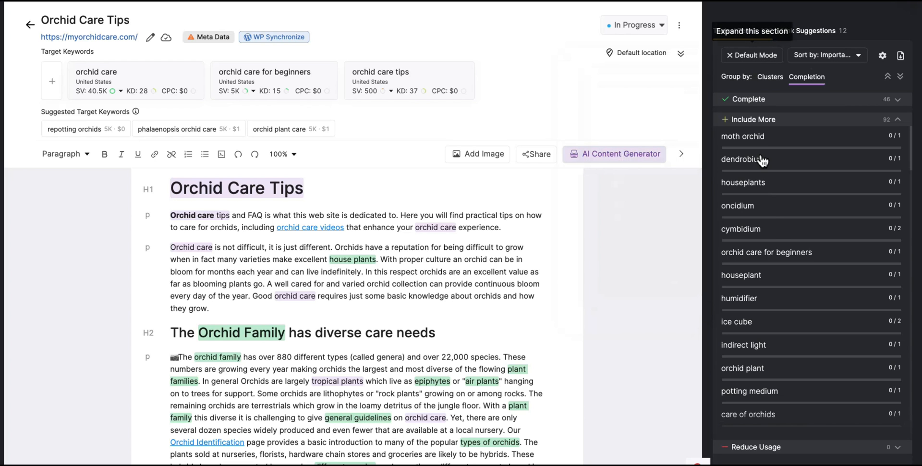
scroll(774, 233, down, 10)
scroll(774, 234, down, 5)
scroll(774, 234, up, 12)
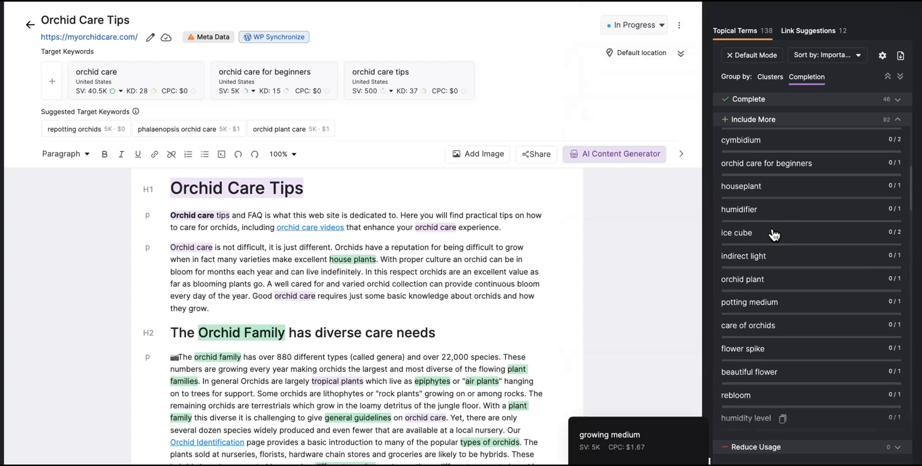
click(748, 56)
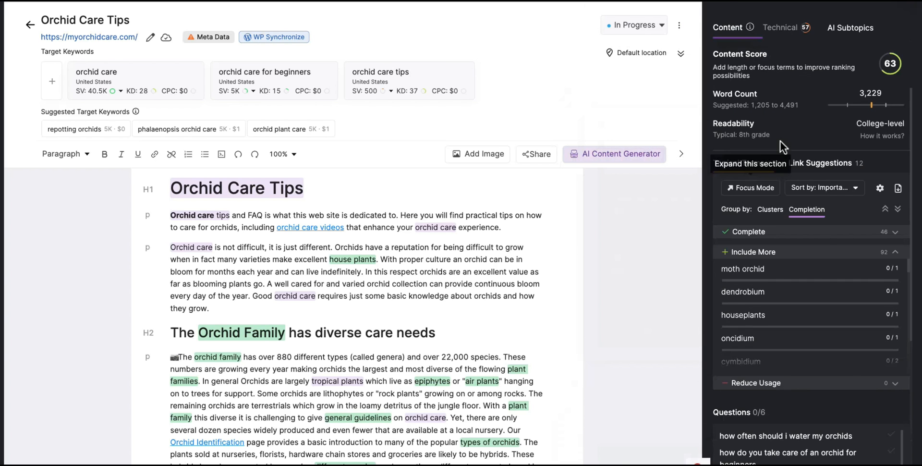
scroll(859, 282, down, 3)
Open the oregonorchidsociety.org competitor article listed under the 'ice cube' term.
scroll(860, 286, down, 3)
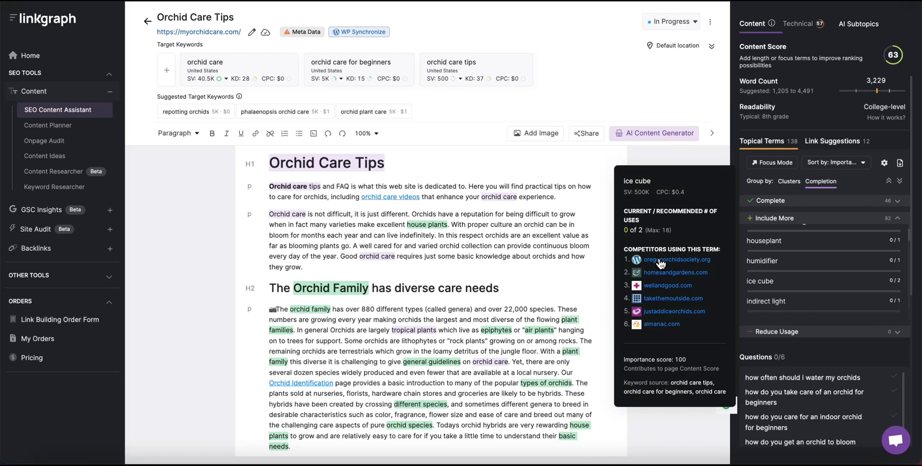
mouse_move(657, 280)
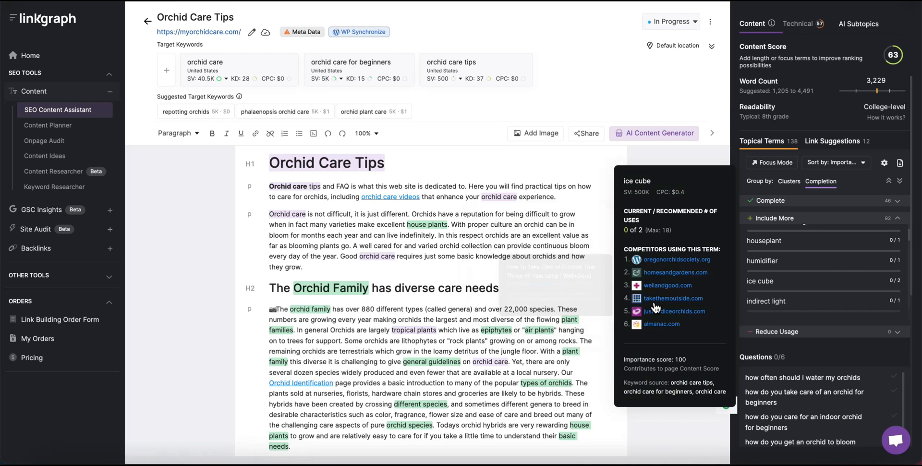
mouse_move(655, 306)
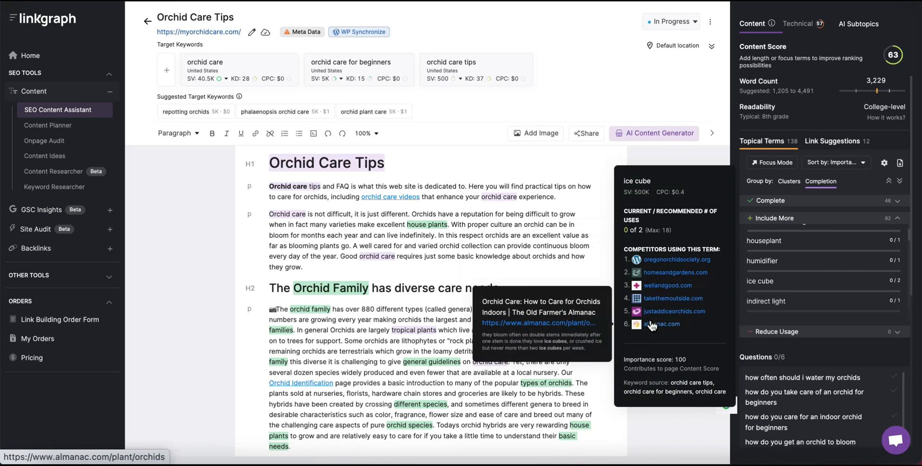
mouse_move(662, 262)
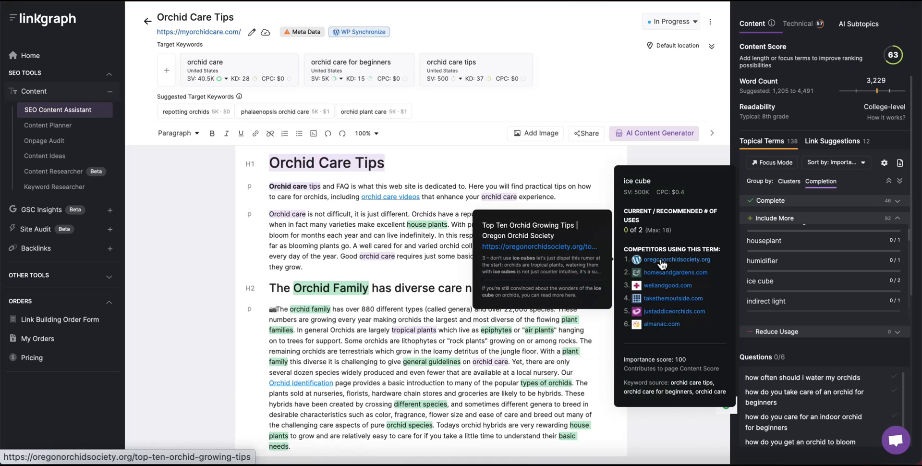
click(556, 246)
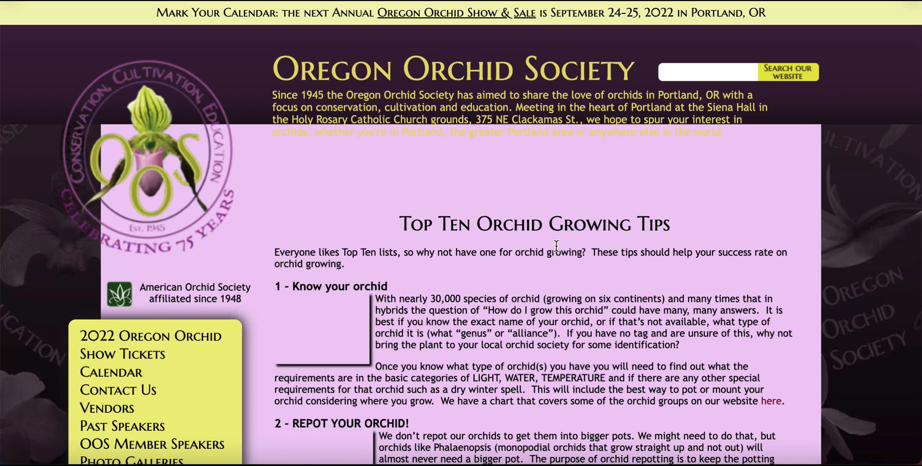
Scroll through the Oregon Orchid Society's Top Ten Orchid Growing Tips page.
scroll(556, 245, down, 2)
scroll(556, 246, down, 5)
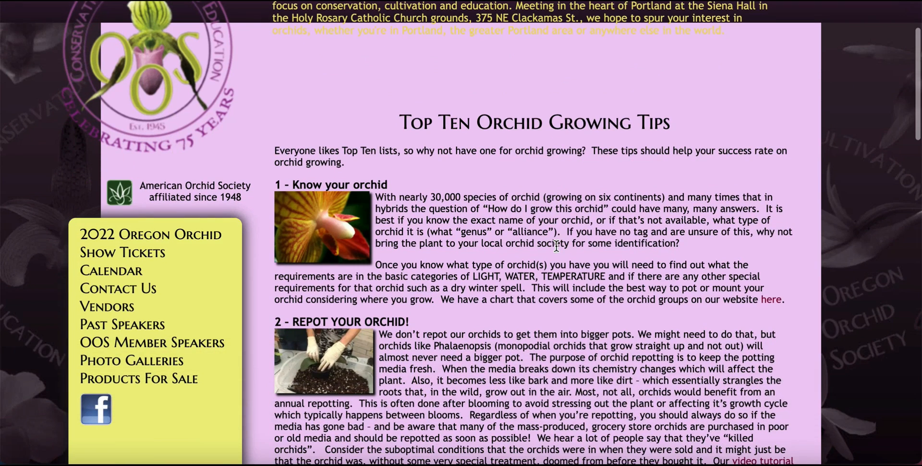
scroll(555, 246, down, 4)
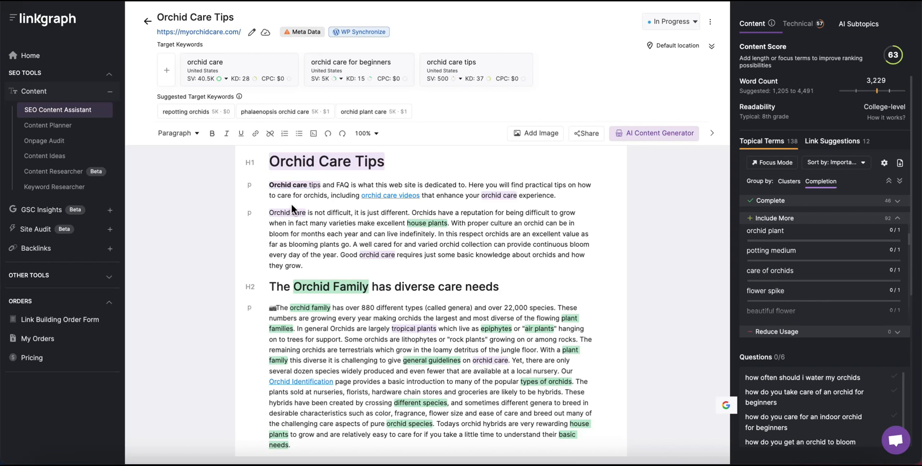
Reword the intro sentence to read 'to the care of orchids'.
click(277, 195)
text(the)
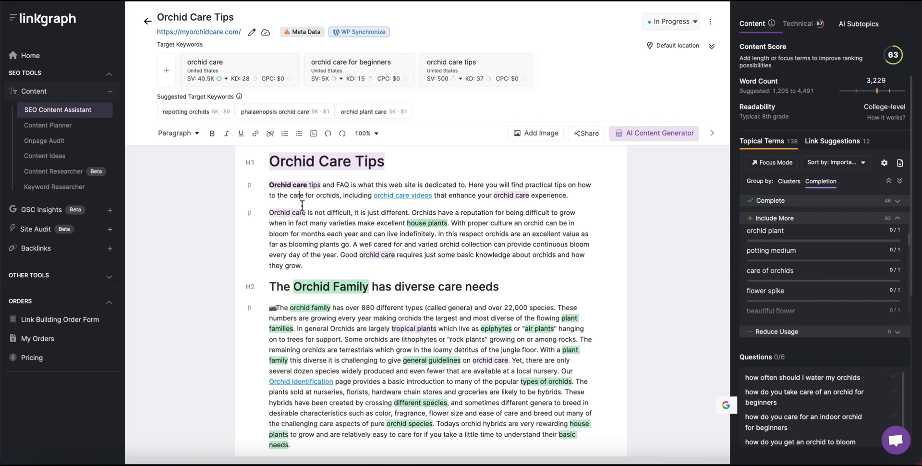
key(Right)
key(Right)
key(BackSpace)
key(BackSpace)
key(BackSpace)
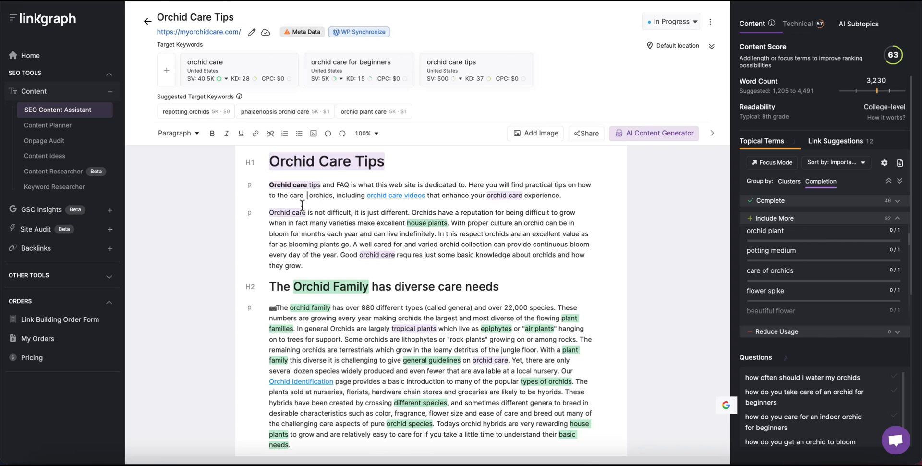
key(BackSpace)
text(of)
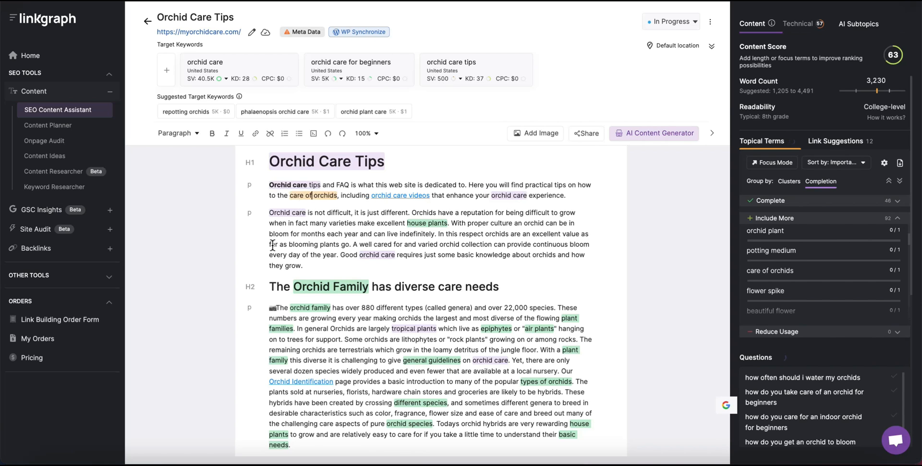
mouse_move(286, 207)
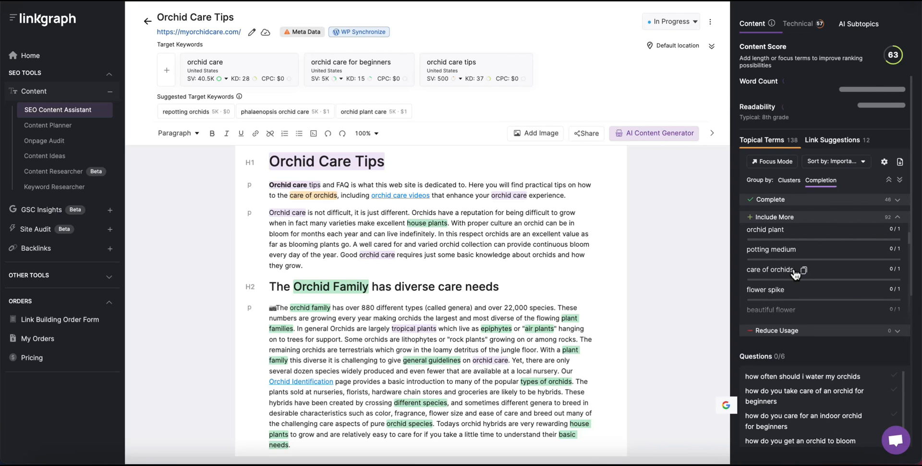
mouse_move(796, 277)
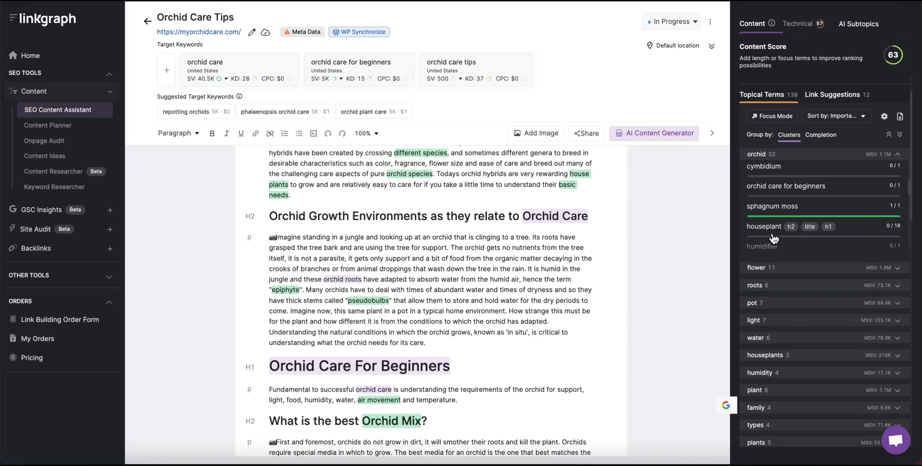
Generate AI paragraphs under 'Orchid Care For Beginners' on environments, light and temperature.
scroll(777, 233, up, 2)
mouse_move(777, 233)
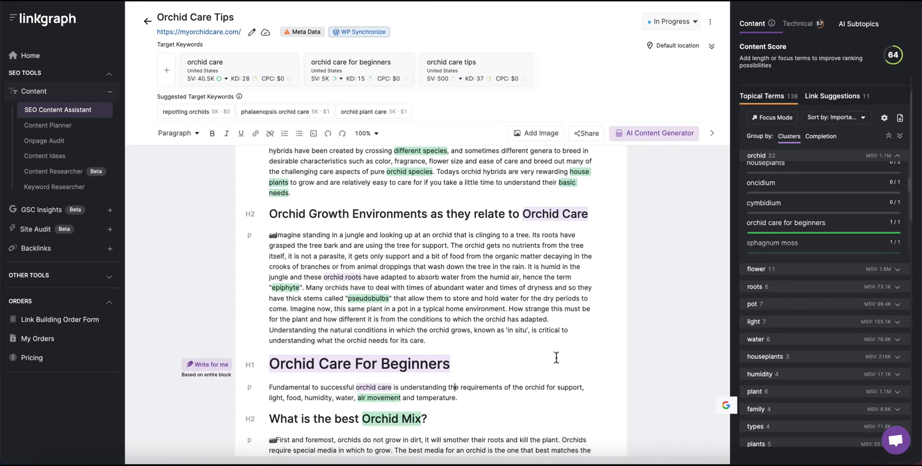
scroll(555, 357, down, 3)
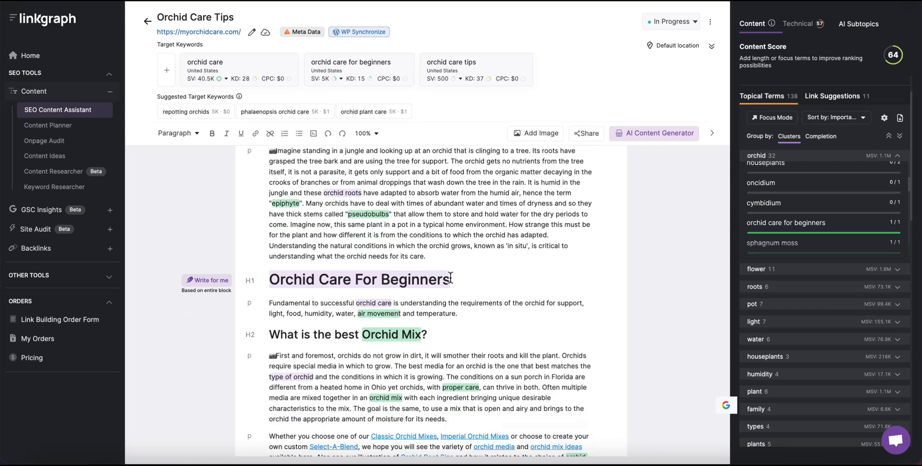
drag(450, 281, 274, 286)
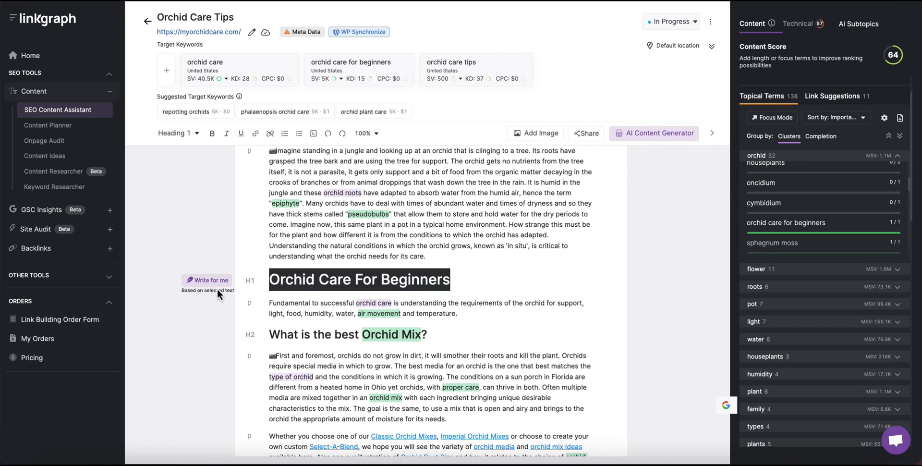
click(205, 283)
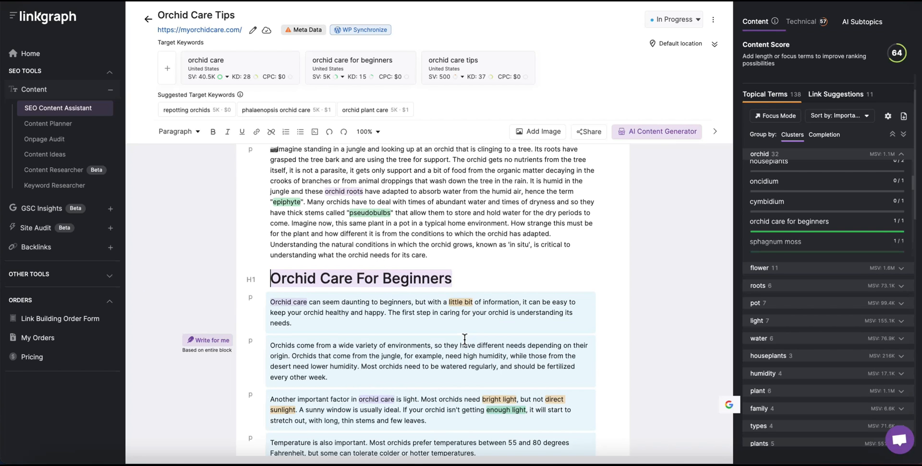
Delete the generated light, temperature and care-tip paragraphs and restore the ending period.
scroll(464, 339, down, 3)
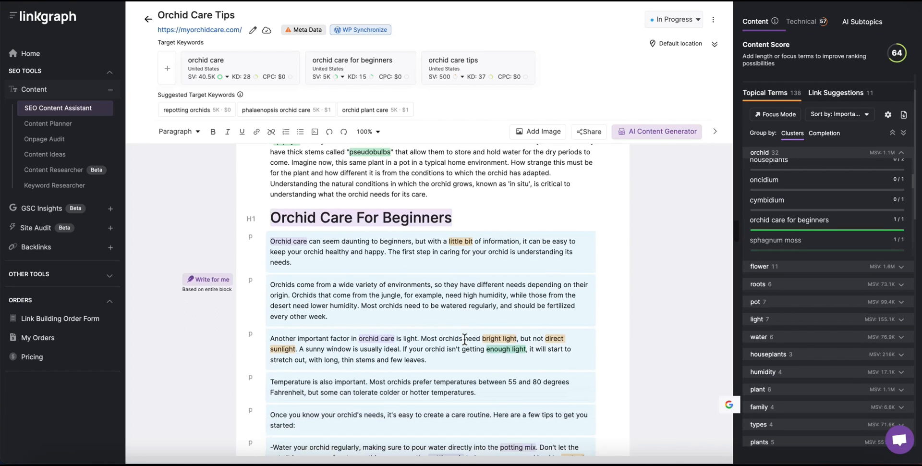
scroll(463, 340, down, 1)
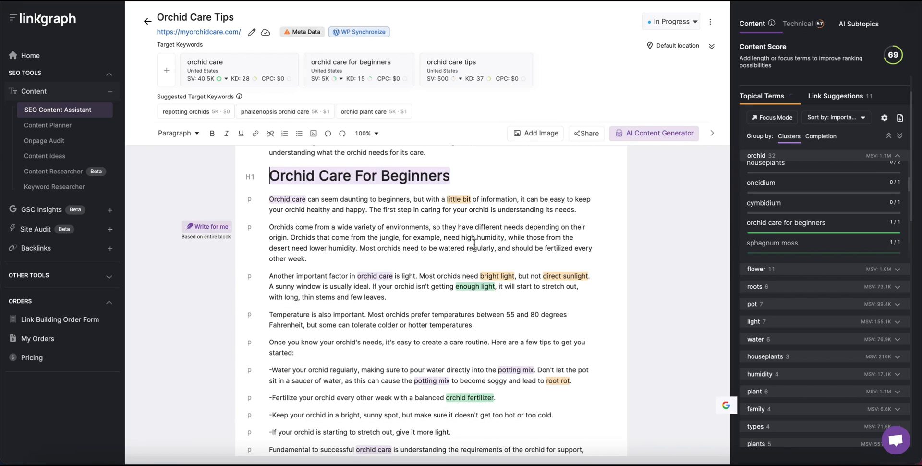
scroll(478, 246, down, 1)
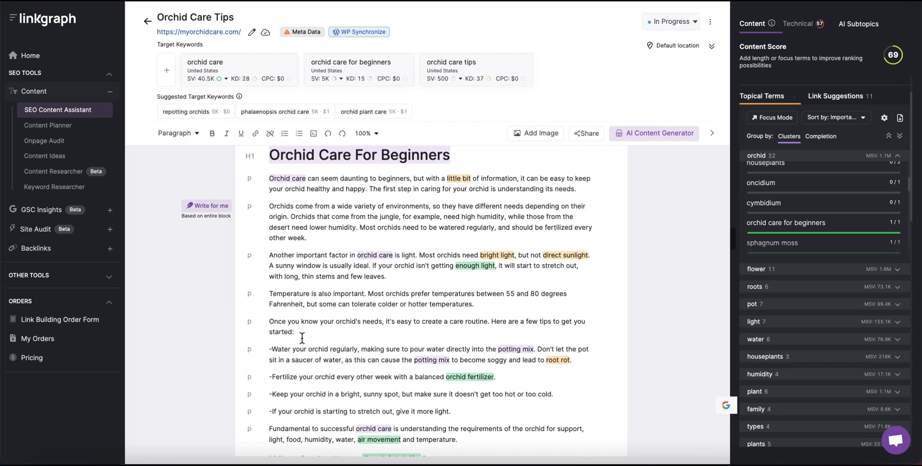
scroll(302, 338, down, 3)
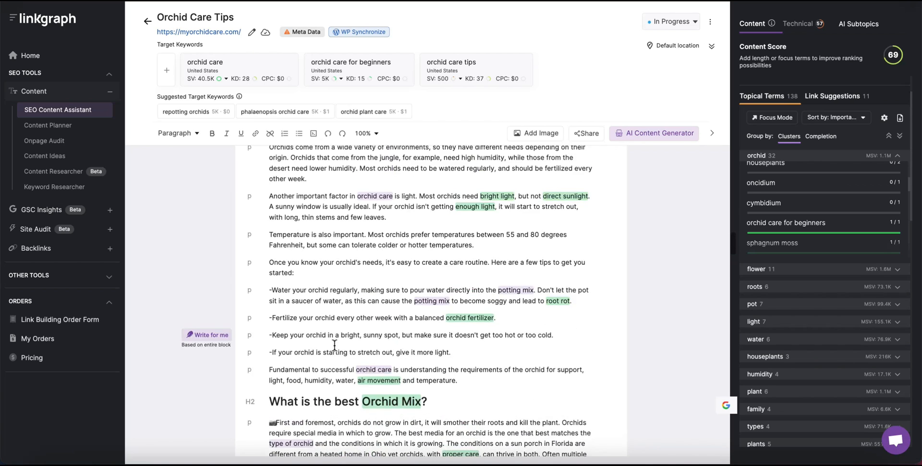
drag(451, 352, 266, 267)
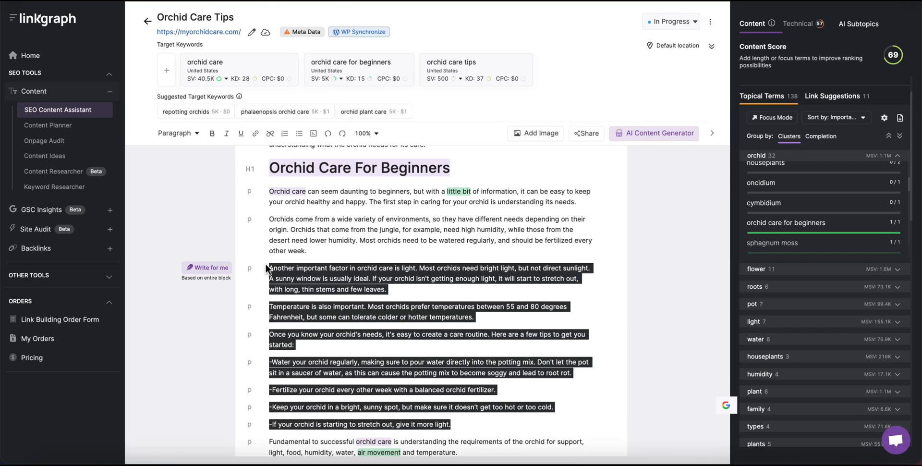
key(BackSpace)
key(BackSpace)
key(BackSpace)
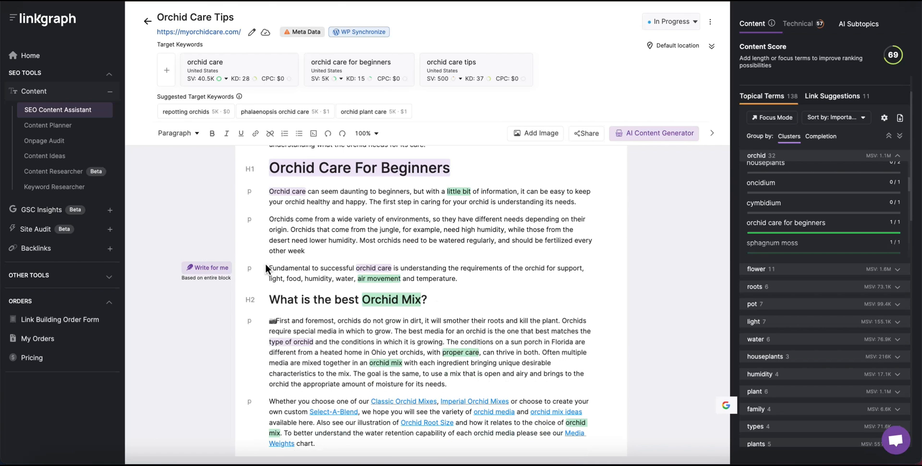
text(.)
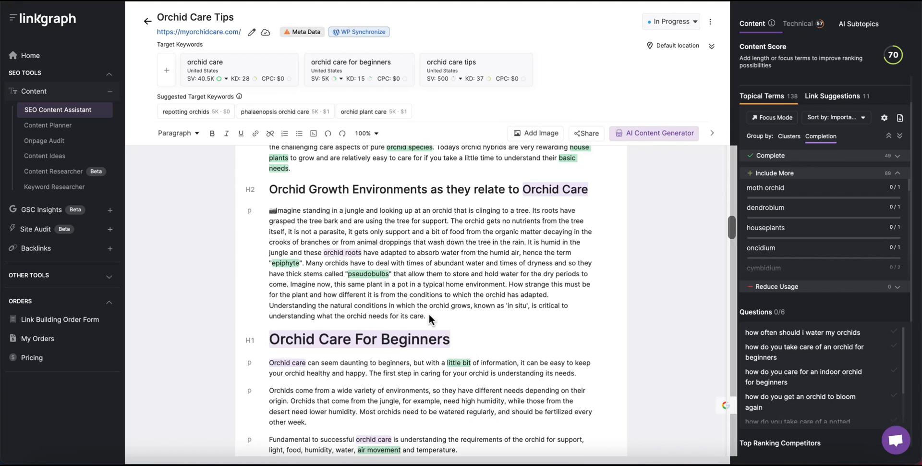
Add a 'Types of Orchids' H2 heading and generate AI paragraphs for it.
text(Types of Orchids)
key(ctrl+alt+2)
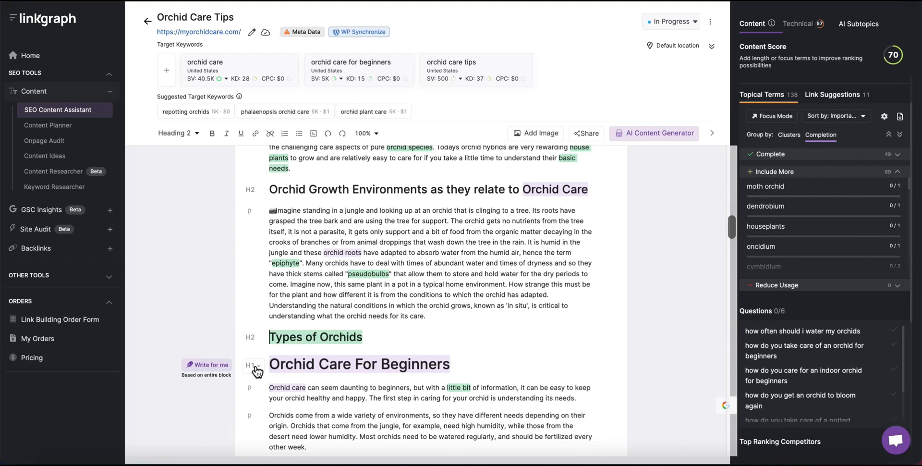
key(Return)
drag(364, 336, 217, 333)
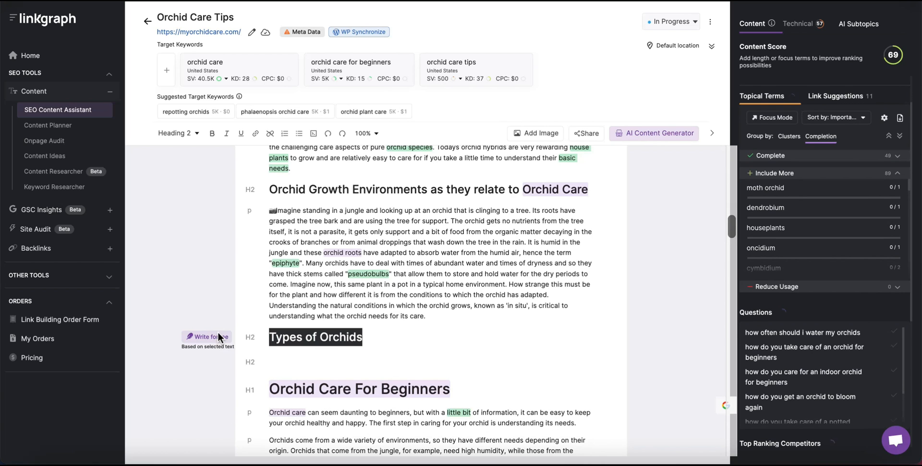
click(412, 352)
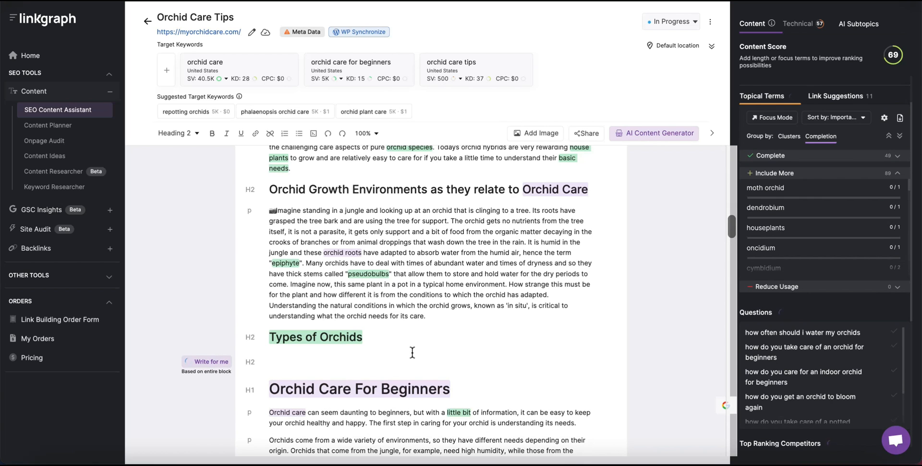
Delete the generated Epiphytic orchids paragraph and the closing general orchid paragraph.
scroll(411, 351, down, 3)
drag(432, 291, 264, 278)
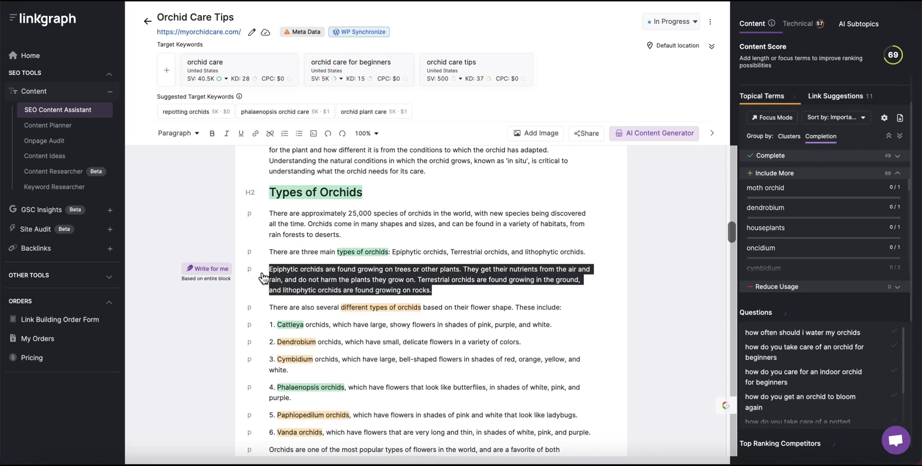
key(BackSpace)
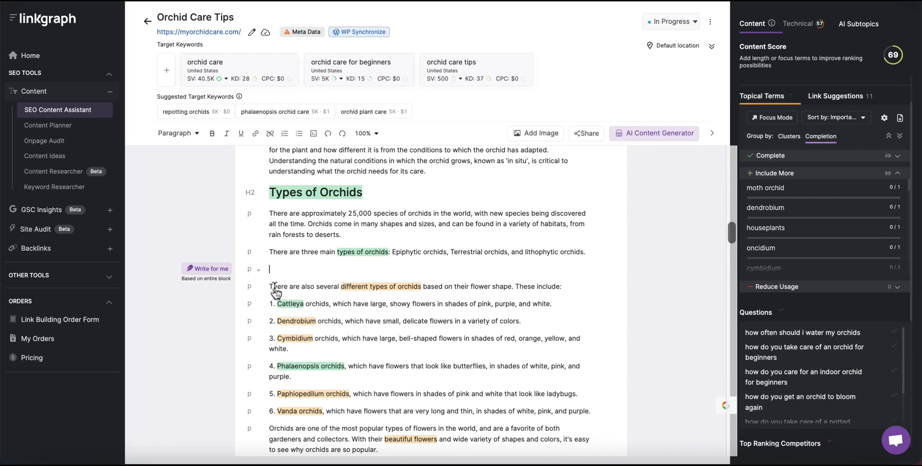
key(BackSpace)
key(BackSpace)
scroll(384, 375, down, 2)
drag(384, 377, 268, 353)
key(BackSpace)
Extend the numbered list with items 7–10: Moth orchid, Oncidium, Paphiopedilum and Jewel Orchid.
text(7.)
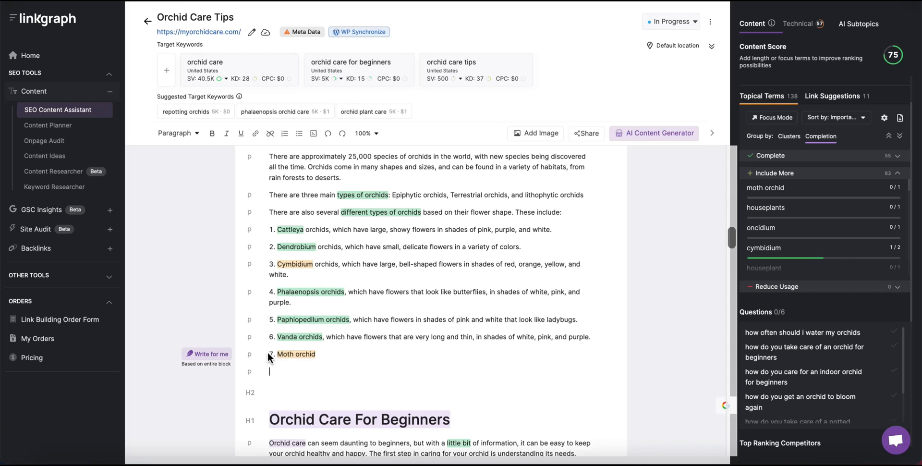
text(8. Oncidium)
key(Return)
text(9.)
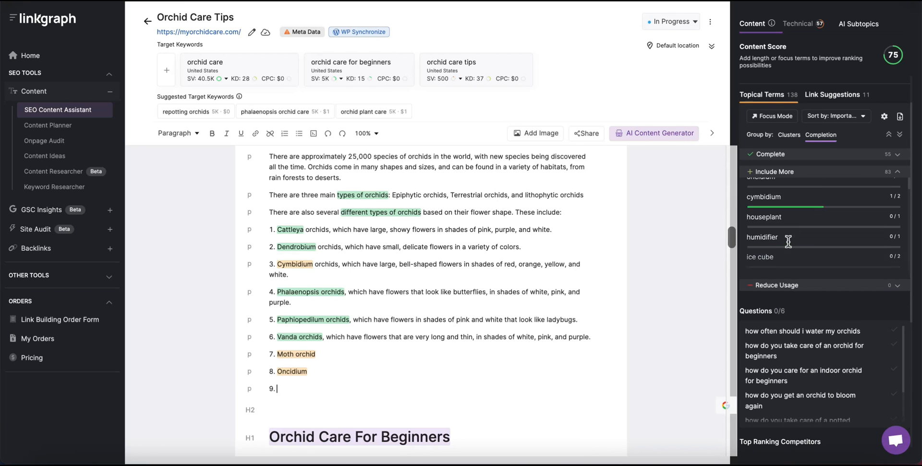
scroll(790, 243, down, 2)
scroll(790, 246, down, 1)
text(Paphiopedilum)
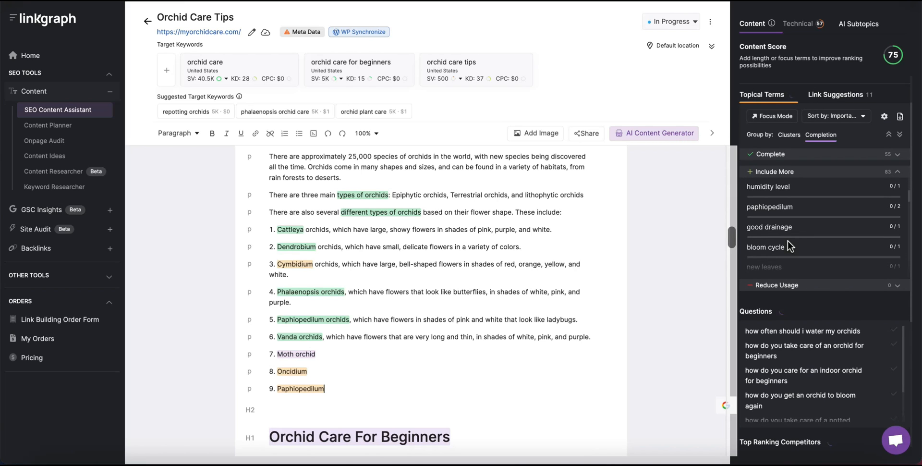
key(Return)
text(10.)
scroll(812, 245, down, 2)
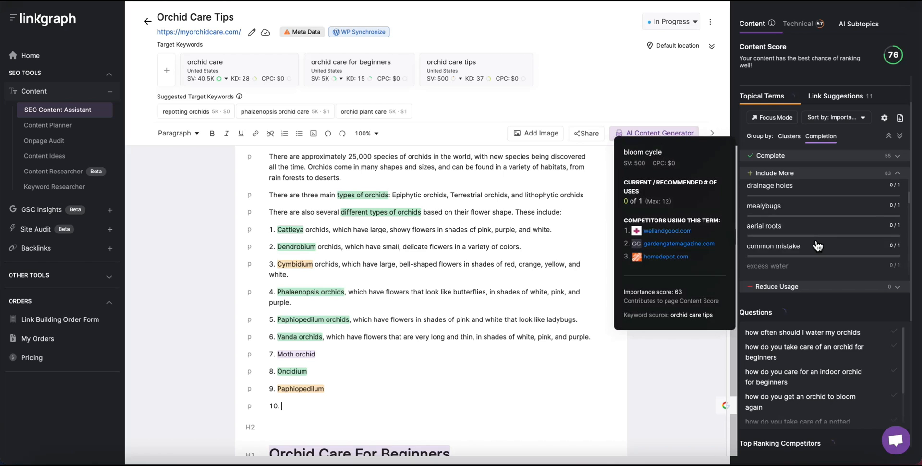
text(Jewel Orchid)
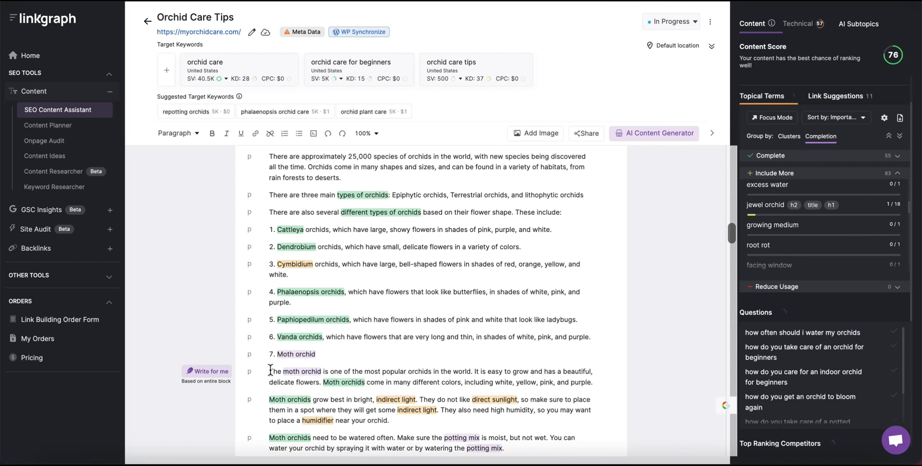
Merge a short moth orchid description into item 7 and delete the surplus moth orchid paragraphs.
click(271, 371)
key(BackSpace)
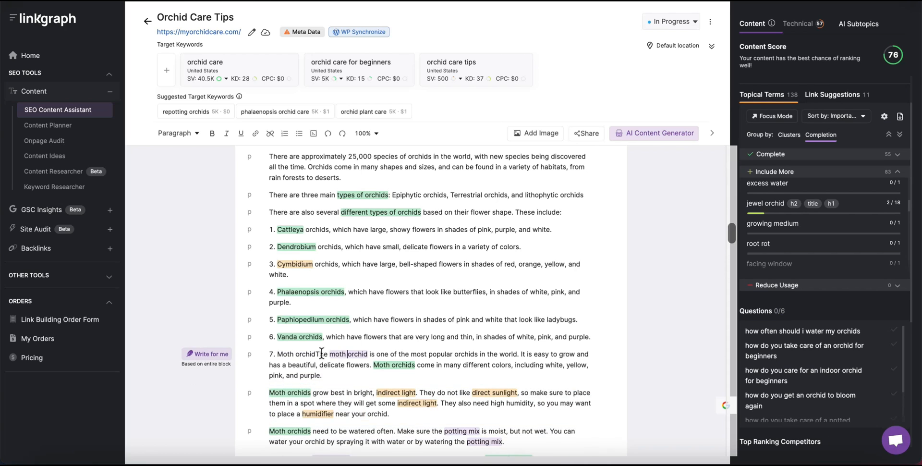
click(319, 353)
key(BackSpace)
drag(319, 353, 380, 359)
key(BackSpace)
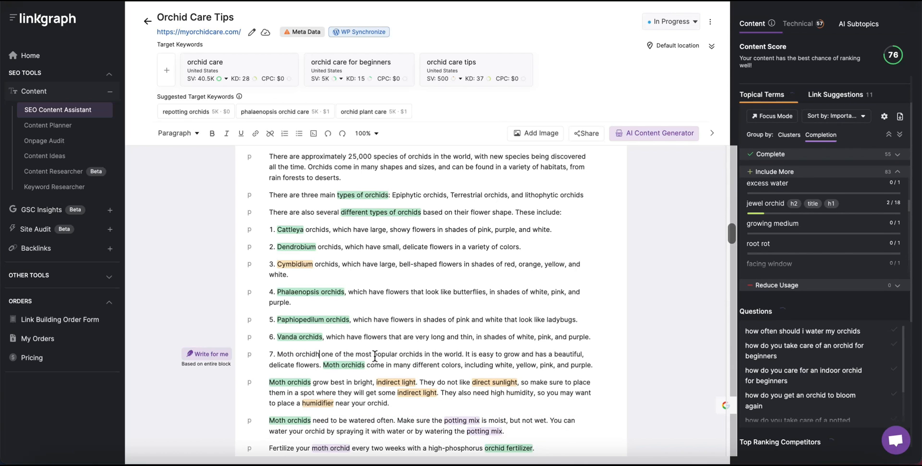
key(BackSpace)
text(, which is)
scroll(266, 316, down, 3)
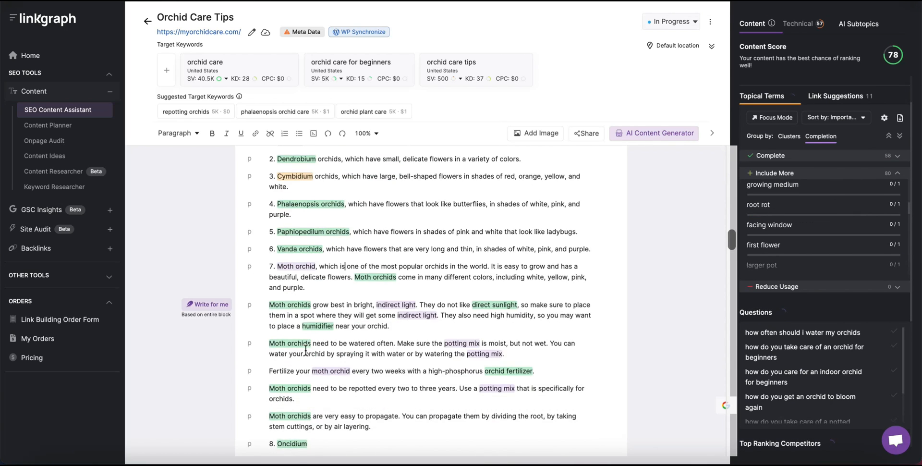
drag(270, 278, 387, 373)
key(BackSpace)
drag(372, 306, 268, 285)
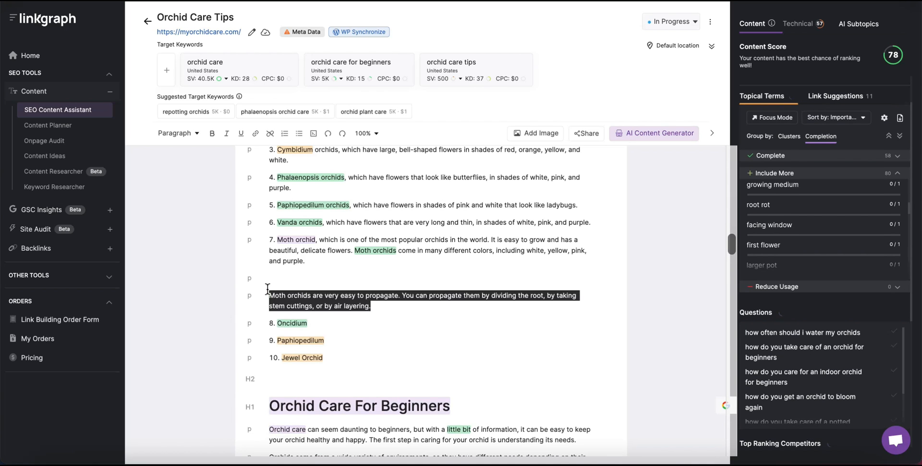
key(BackSpace)
key(BackSpace)
key(BackSpace)
Generate AI text for Oncidium and merge one short description into item 8.
double_click(279, 278)
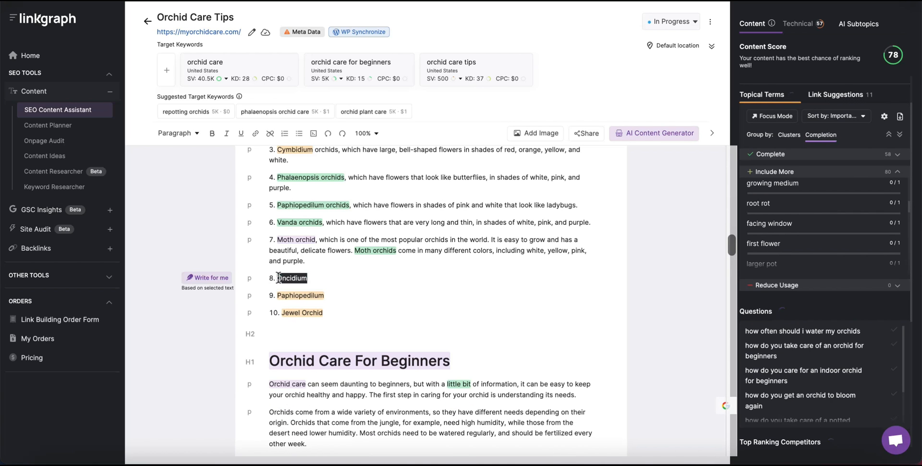
click(221, 283)
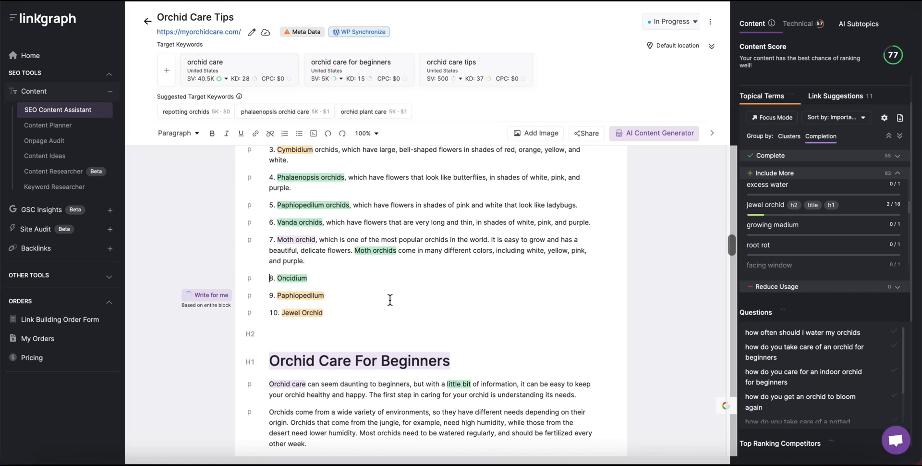
drag(321, 278, 270, 278)
key(BackSpace)
key(BackSpace)
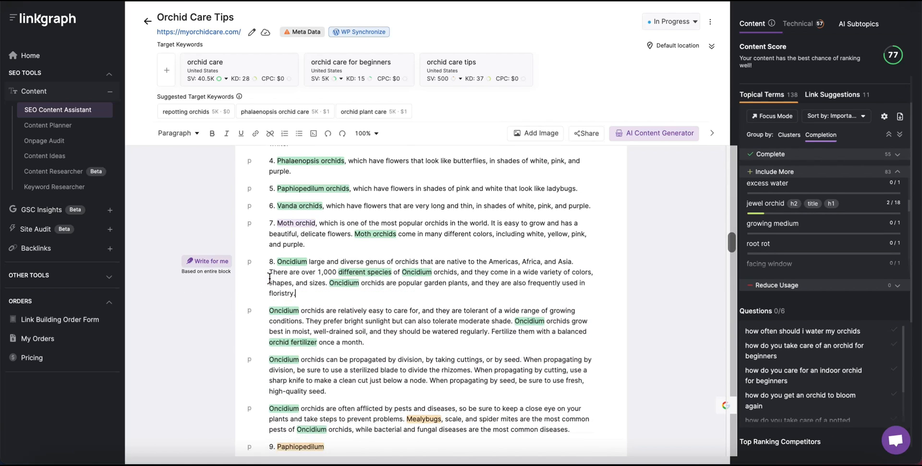
text(, which is a)
drag(335, 293, 330, 282)
key(BackSpace)
key(BackSpace)
text(, which is a)
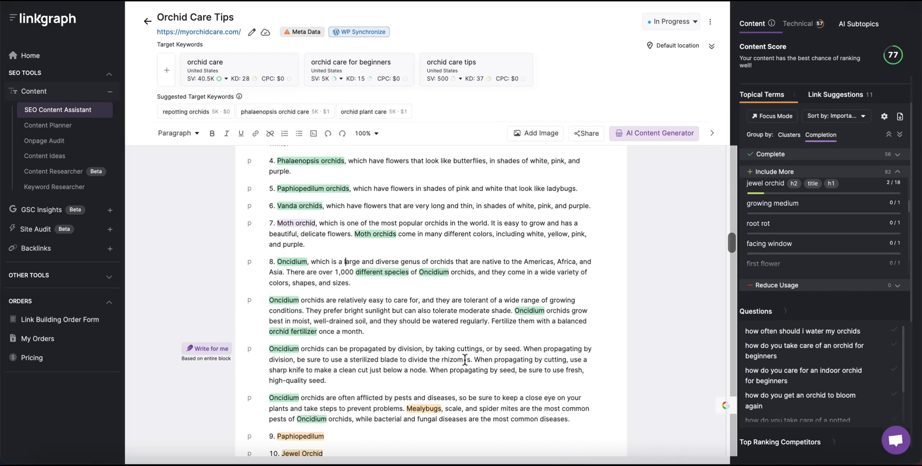
click(268, 300)
key(BackSpace)
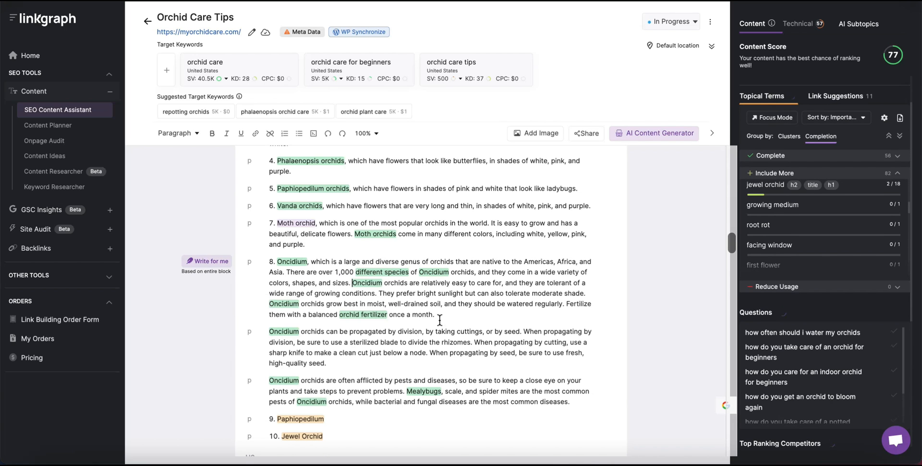
drag(570, 402, 277, 304)
key(BackSpace)
Generate AI text for Paphiopedilum and trim it to one description joined to item 9.
click(217, 300)
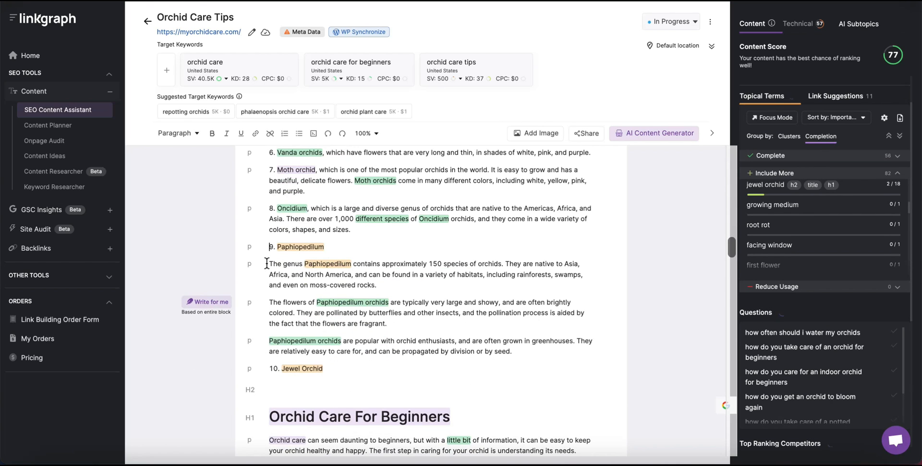
click(330, 264)
drag(341, 339, 266, 264)
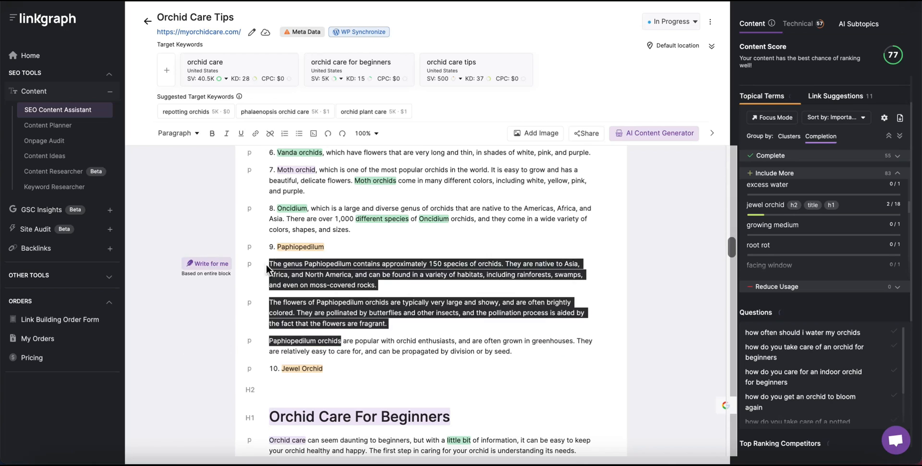
key(BackSpace)
text(, which are are popular with orchid enthusiasts, and are often grown in greenhouses.)
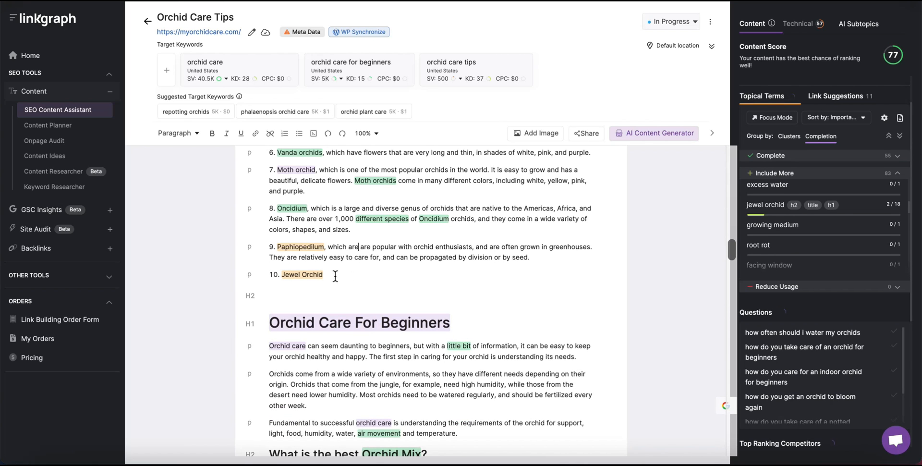
key(BackSpace)
key(BackSpace)
key(BackSpace)
key(BackSpace)
Generate AI text for Jewel Orchid and join one short description onto item 10.
drag(324, 276, 282, 273)
click(211, 274)
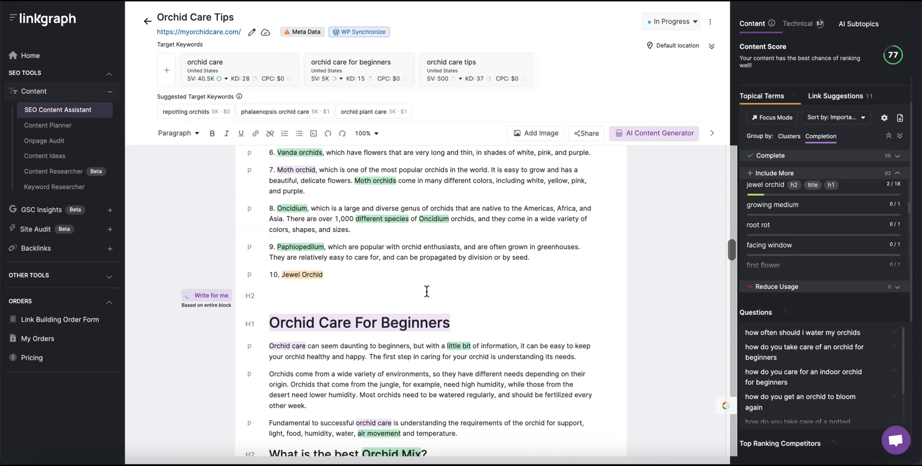
scroll(331, 358, down, 1)
click(270, 281)
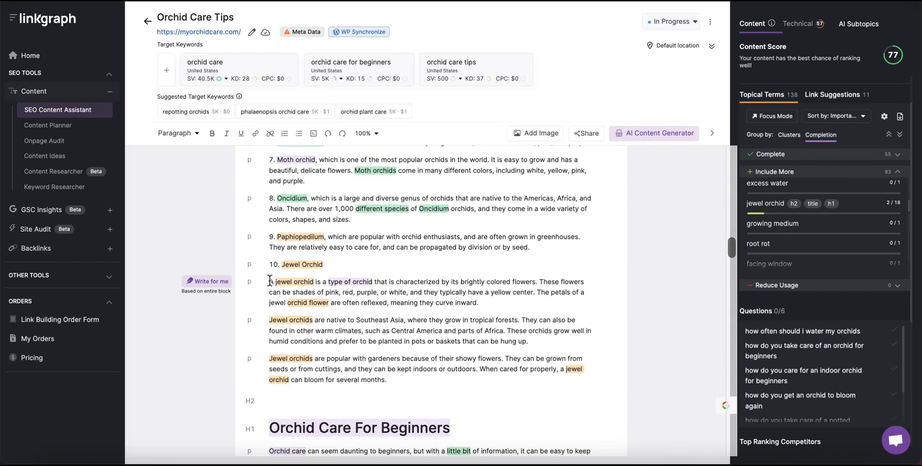
drag(315, 282, 263, 287)
key(BackSpace)
key(BackSpace)
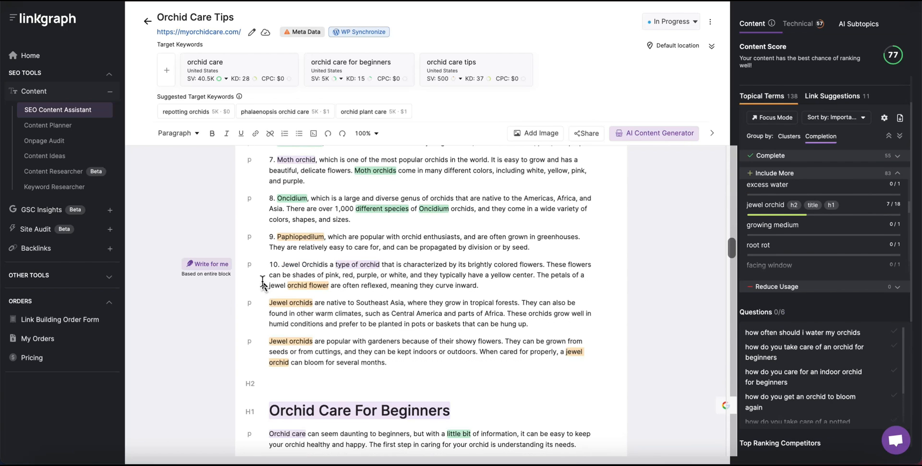
text(, which)
drag(387, 364, 264, 308)
key(BackSpace)
scroll(405, 272, up, 5)
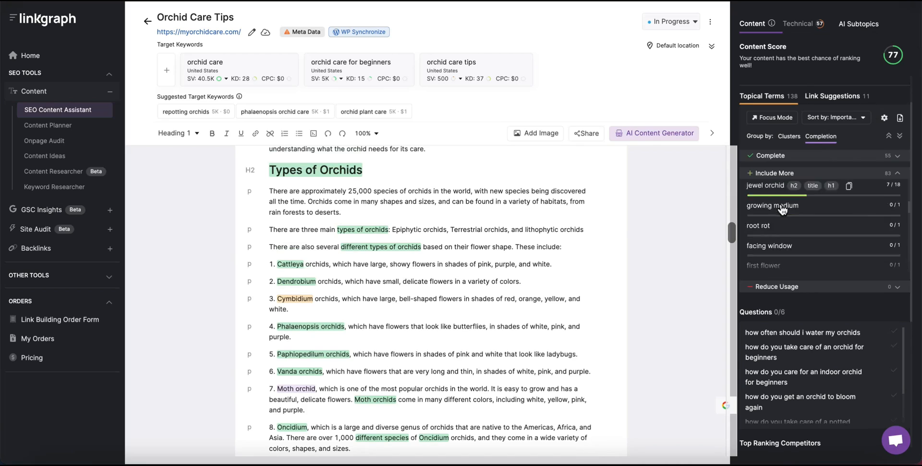
click(330, 190)
Show the myorchidcare.com internal link suggestions and expand the orchid care keyword group.
scroll(330, 189, up, 3)
scroll(330, 189, up, 10)
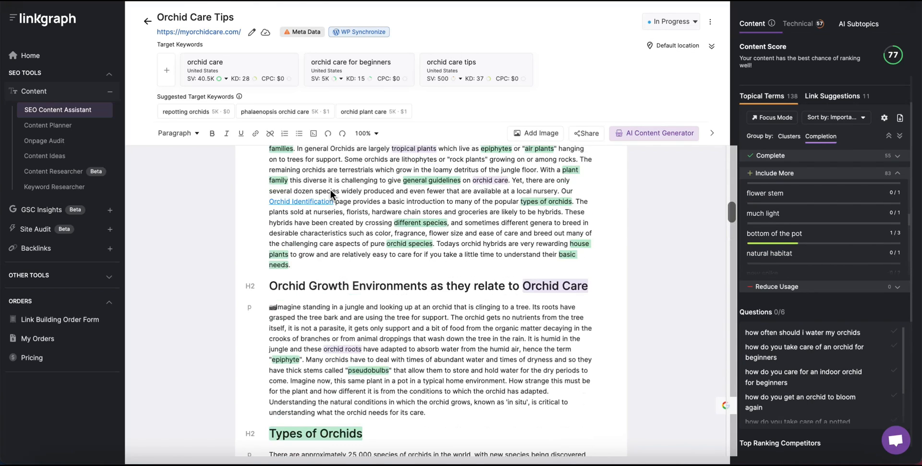
scroll(330, 188, down, 1)
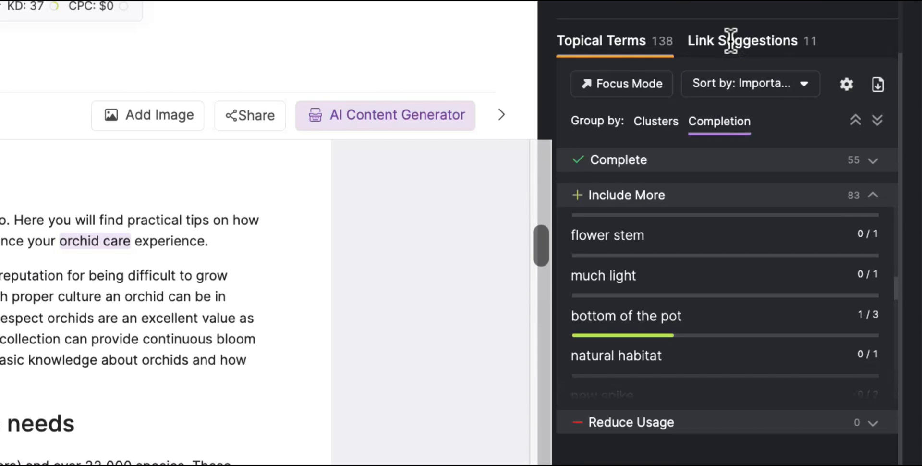
click(786, 50)
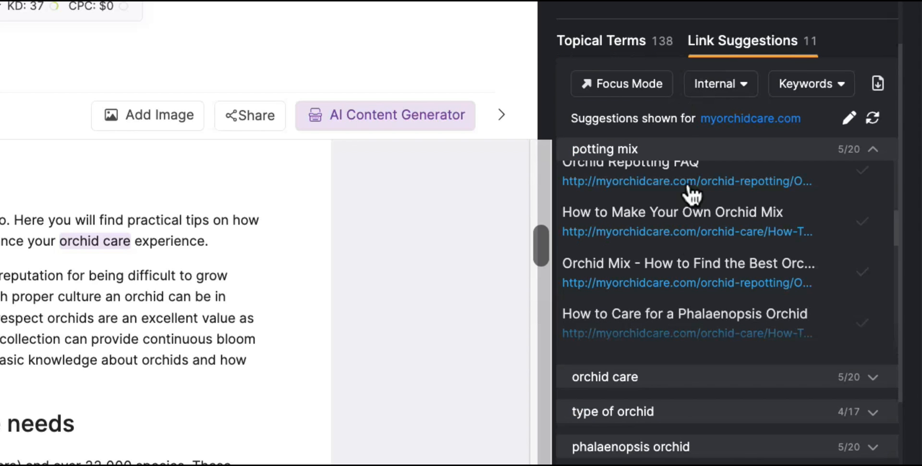
mouse_move(692, 269)
scroll(692, 268, down, 3)
scroll(692, 268, down, 2)
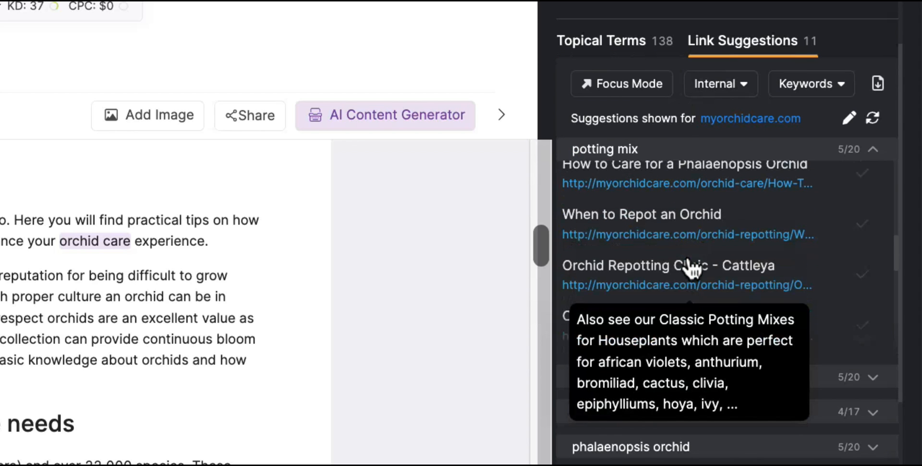
scroll(692, 268, up, 5)
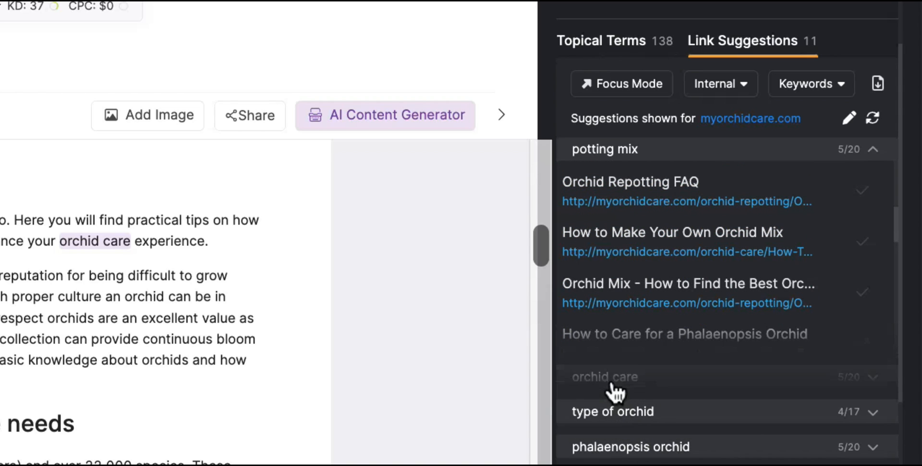
click(613, 384)
scroll(663, 445, down, 3)
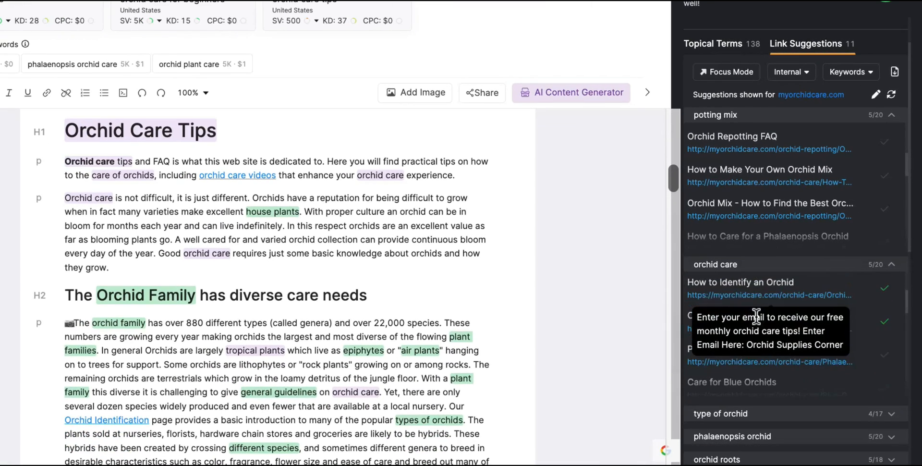
scroll(756, 317, down, 1)
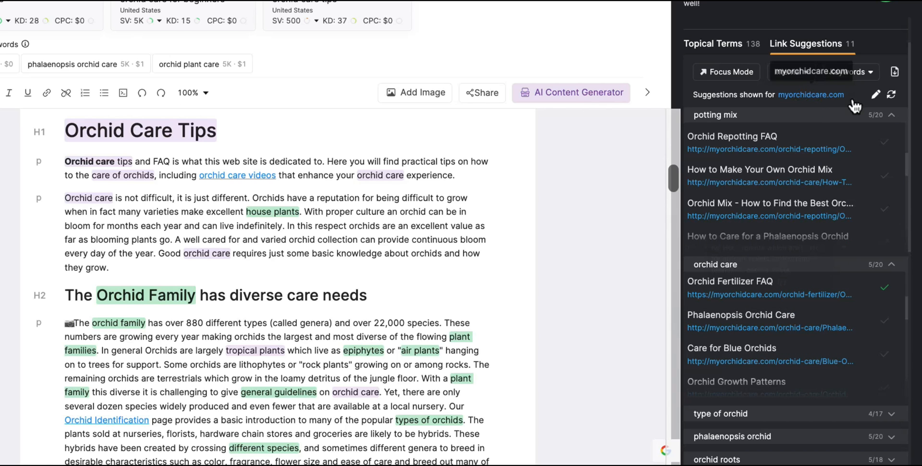
Try pasting a different suggestion domain, then cancel to keep myorchidcare.com.
click(876, 96)
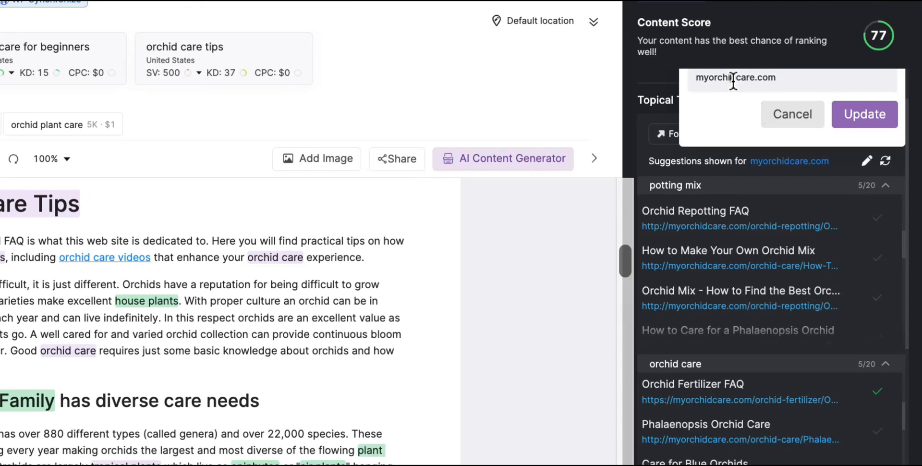
triple_click(734, 81)
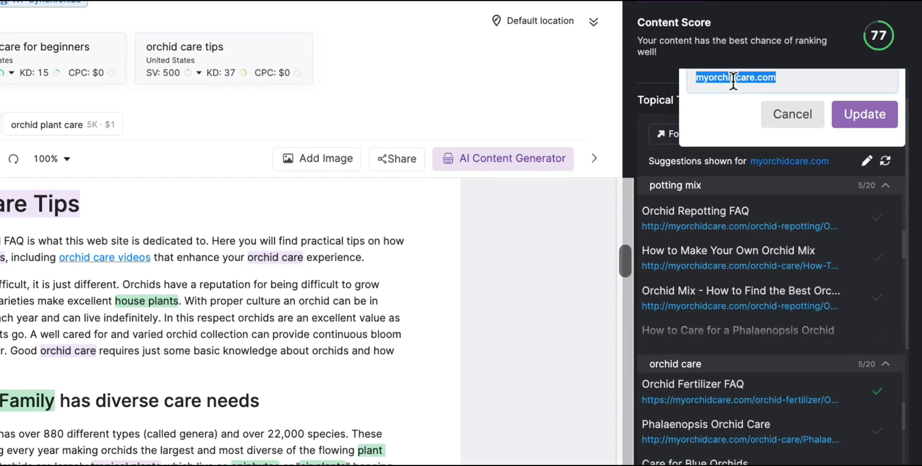
text(www.justaddiceorchids.com)
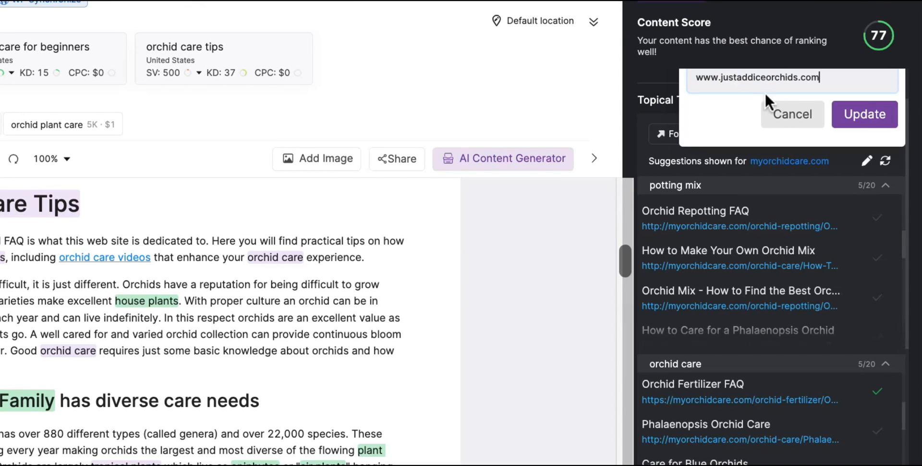
click(793, 114)
Copy the URL of the 'How to Care for a Phalaenopsis Orchid' suggestion.
mouse_move(840, 311)
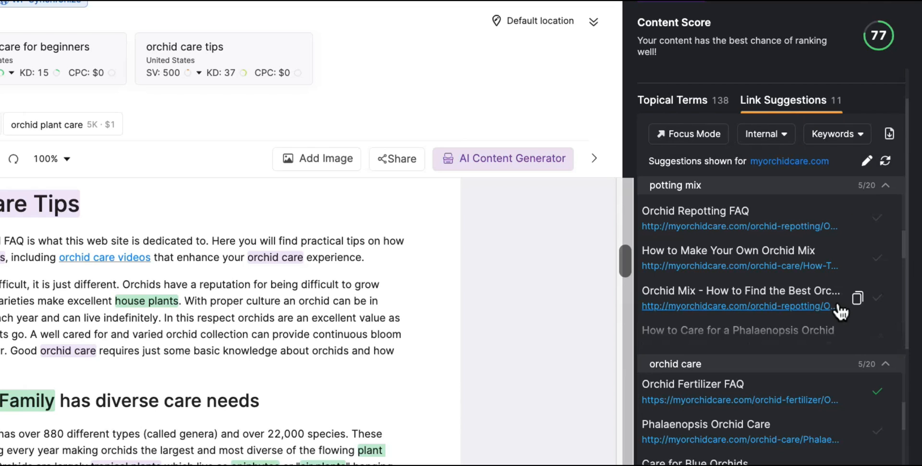
scroll(838, 302, down, 3)
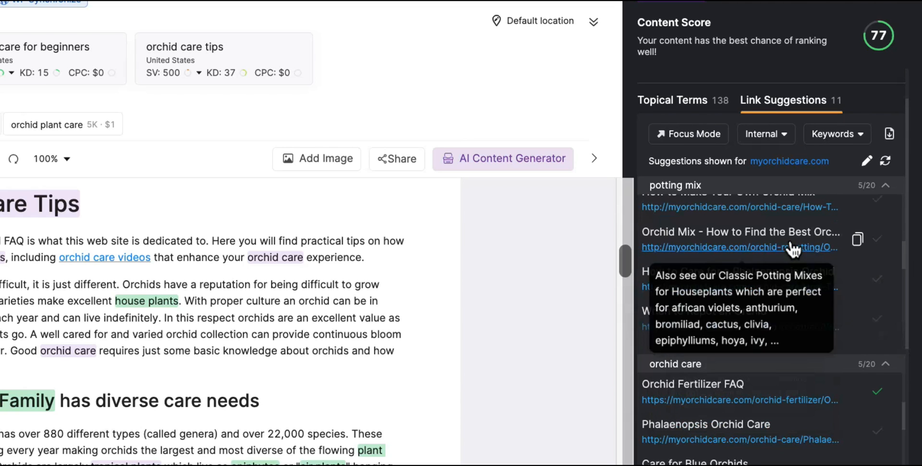
scroll(793, 249, down, 1)
mouse_move(858, 263)
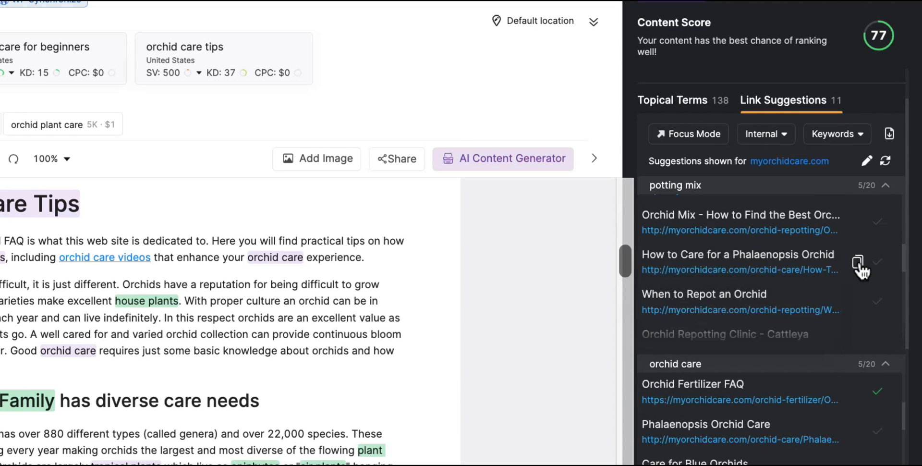
click(858, 263)
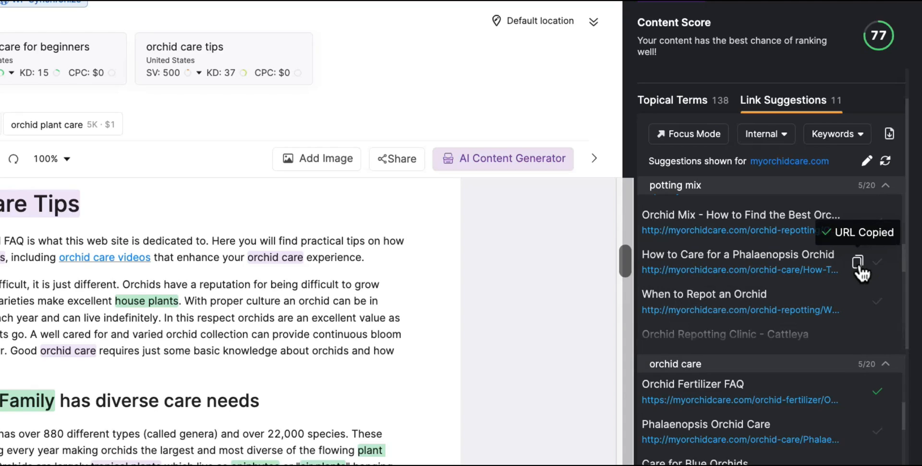
Link 'Phalaenopsis orchids' in list item 4 to the copied Phalaenopsis care page URL.
scroll(163, 387, down, 10)
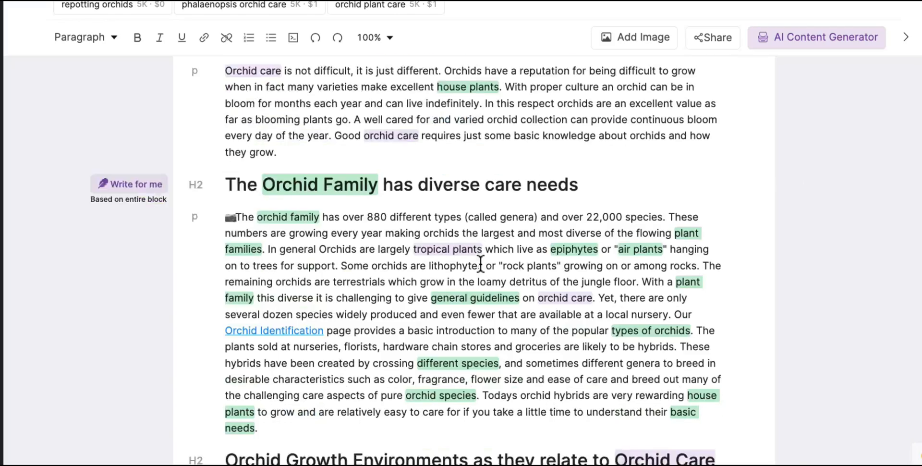
scroll(480, 264, down, 3)
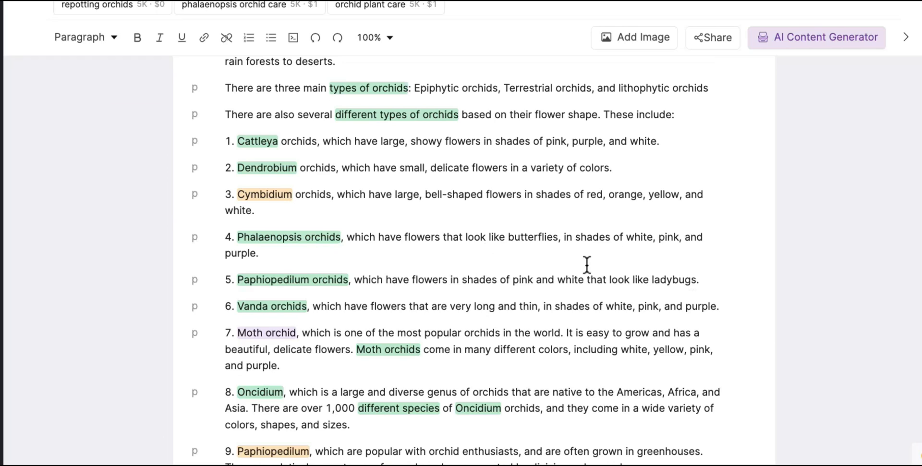
drag(339, 237, 237, 237)
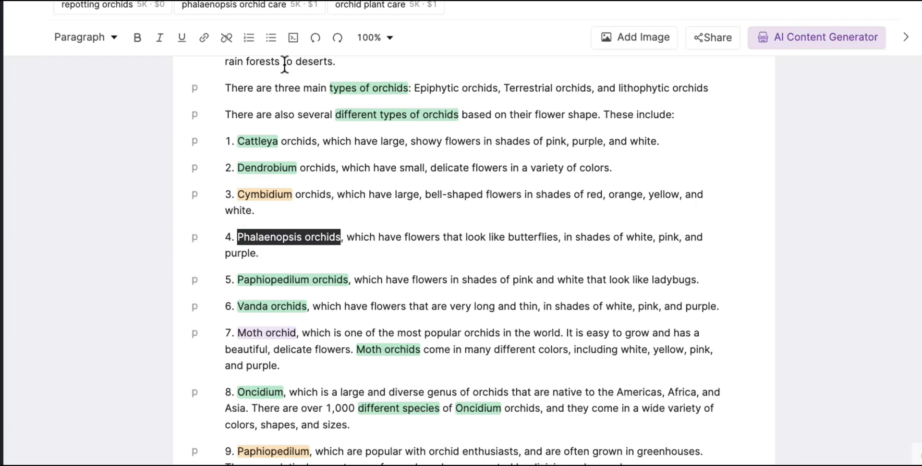
click(202, 38)
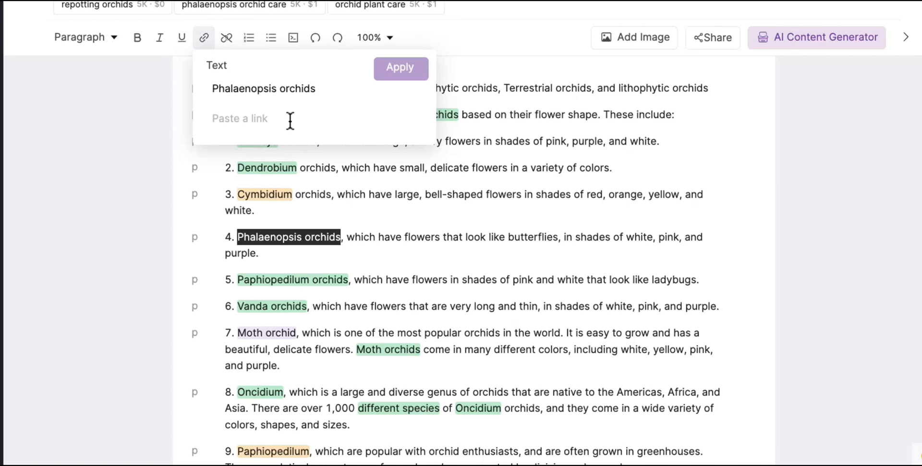
click(290, 121)
key(ctrl+v)
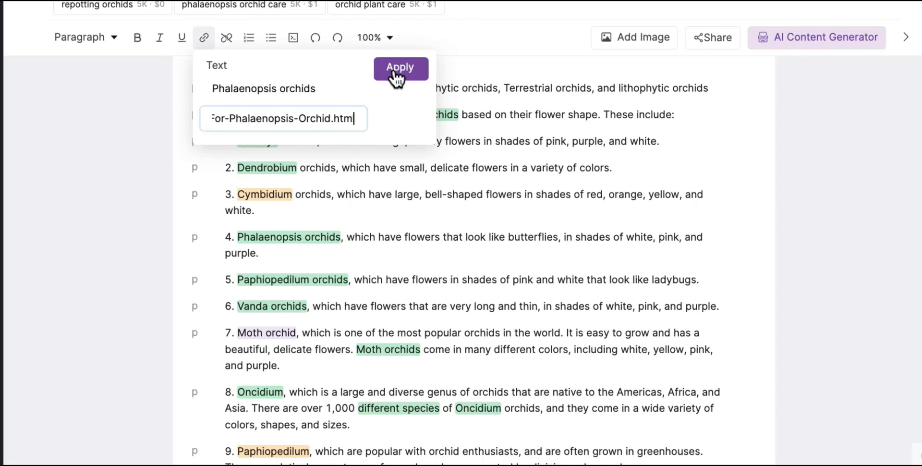
click(395, 75)
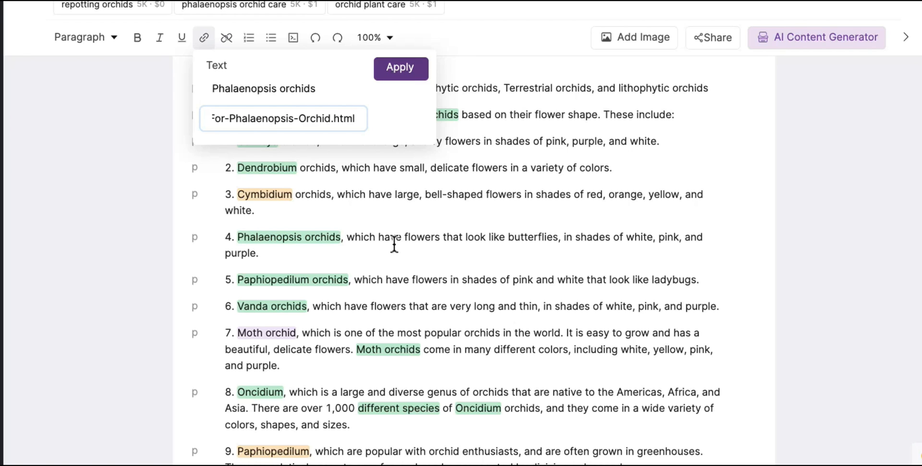
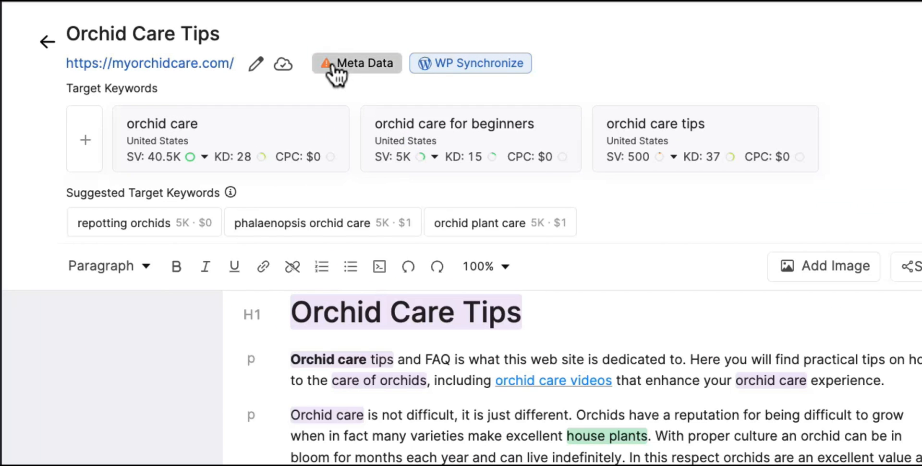
click(291, 33)
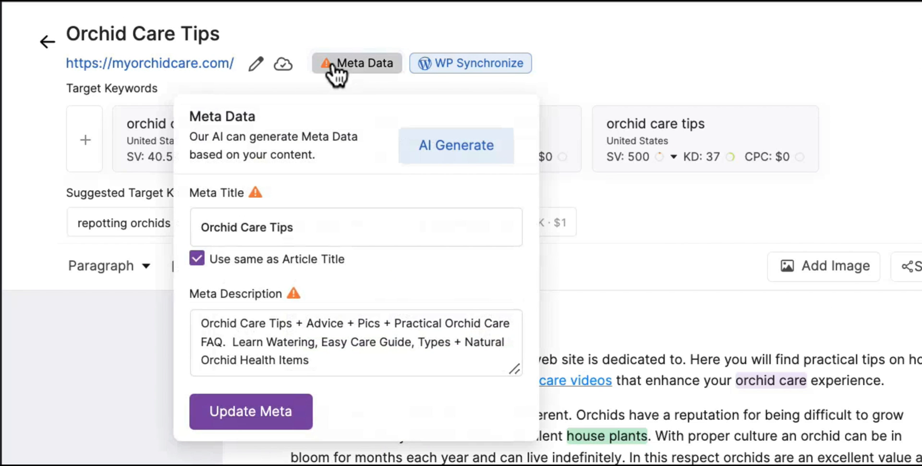
click(361, 221)
click(365, 329)
click(264, 227)
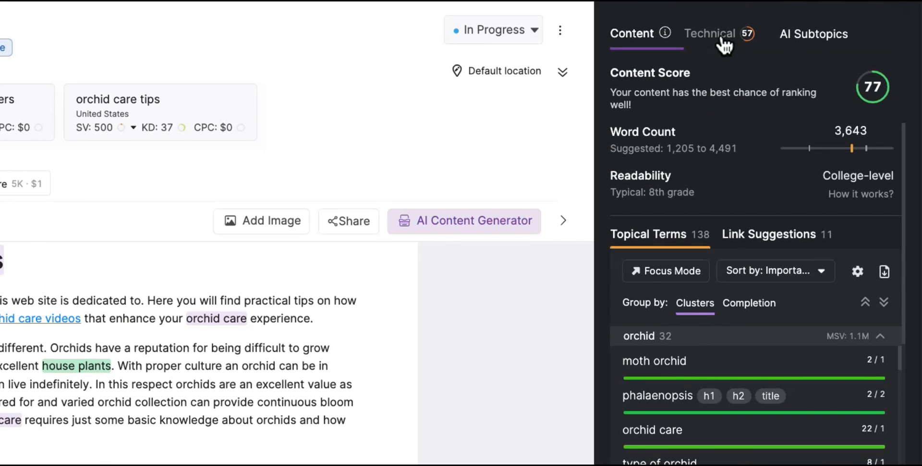
Show the Technical checks (score 57), then expand and collapse the Title check.
click(723, 39)
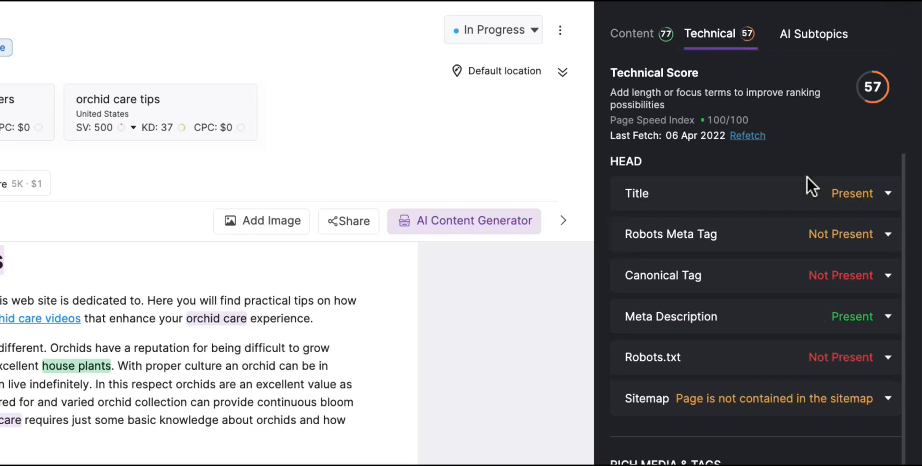
click(888, 194)
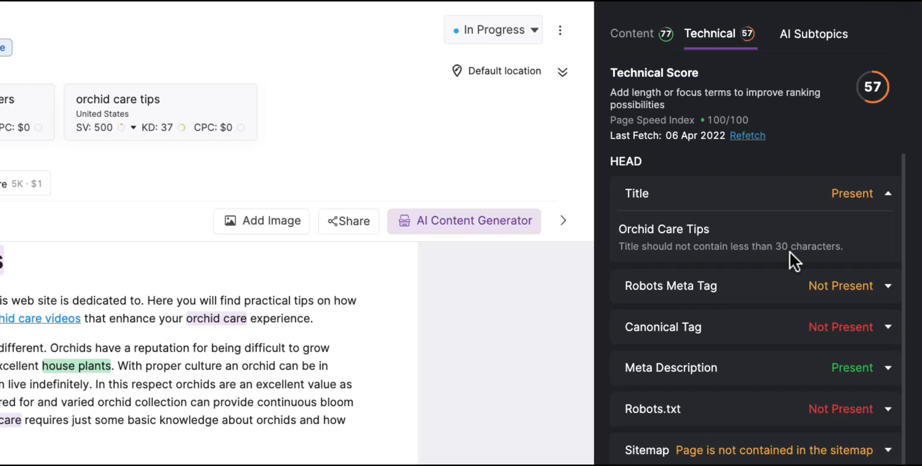
click(889, 196)
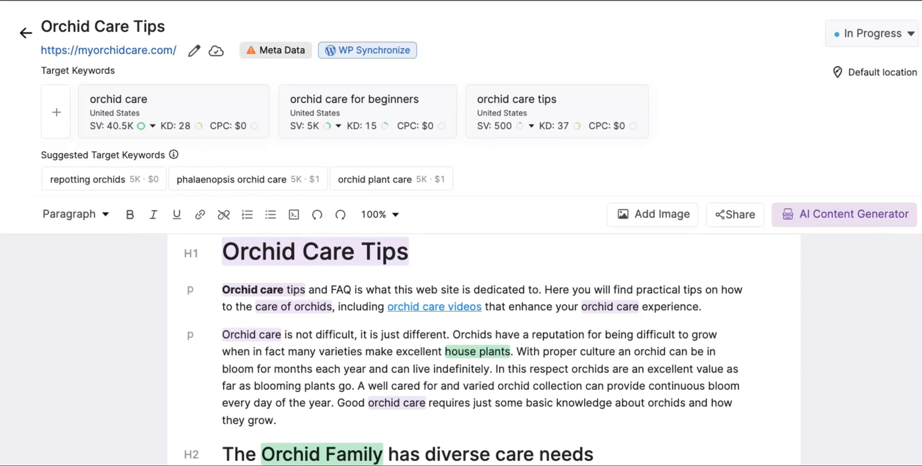
Set the meta title to '10 Orchid Care Tips for Beginners | OrchidCare'.
click(266, 54)
click(237, 180)
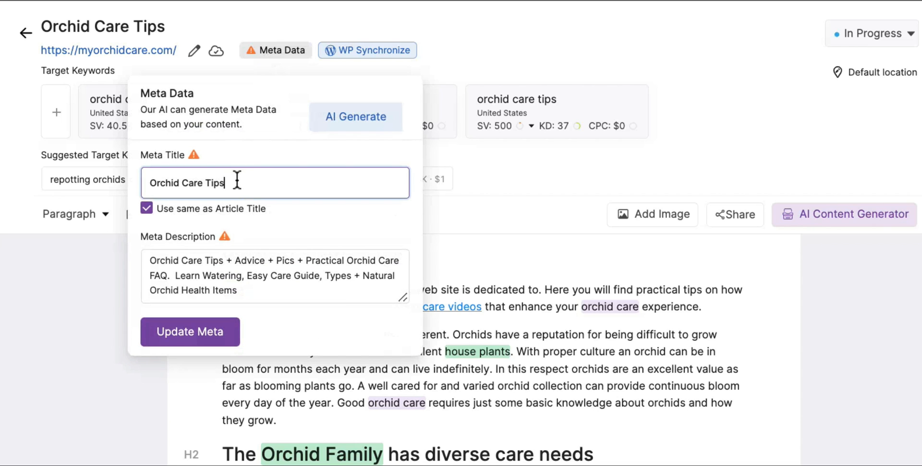
click(153, 183)
text(10 Orchid)
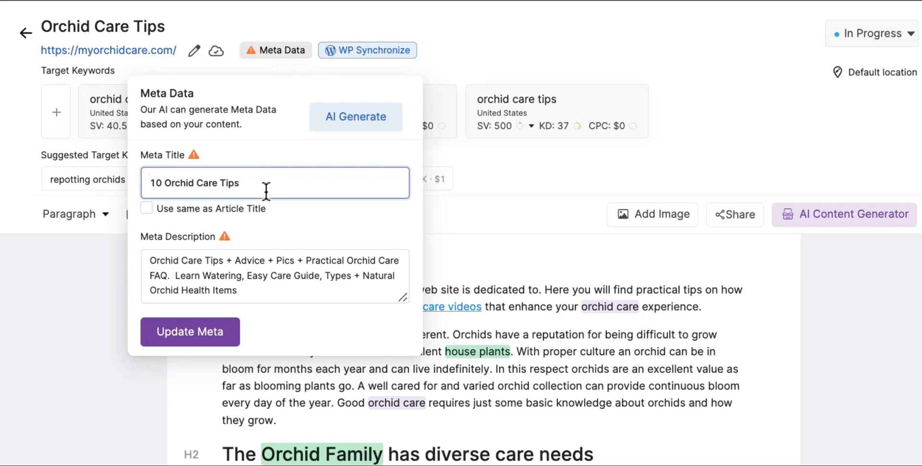
text( Care Tips for Beginners | Orchid)
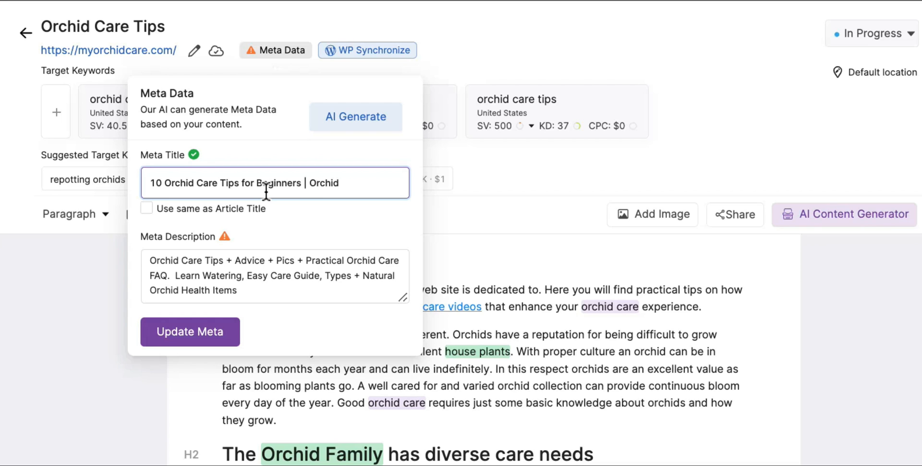
text(Care)
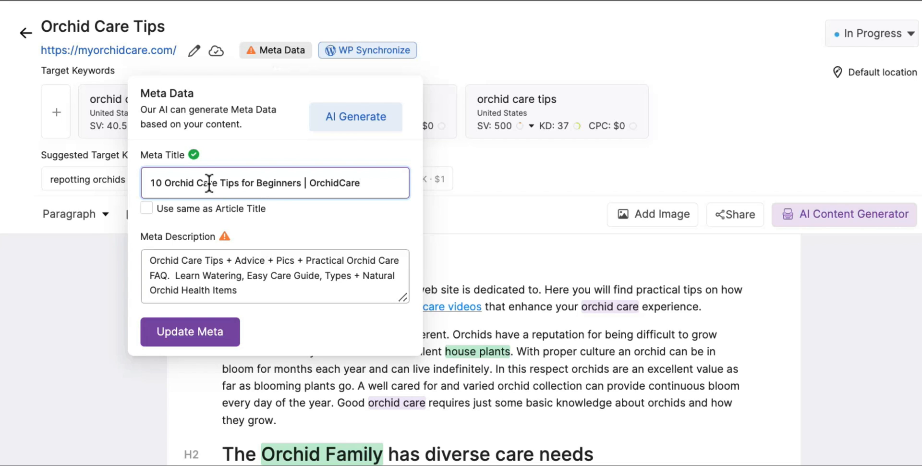
Clear the old meta description and request AI-generated meta suggestions.
click(253, 289)
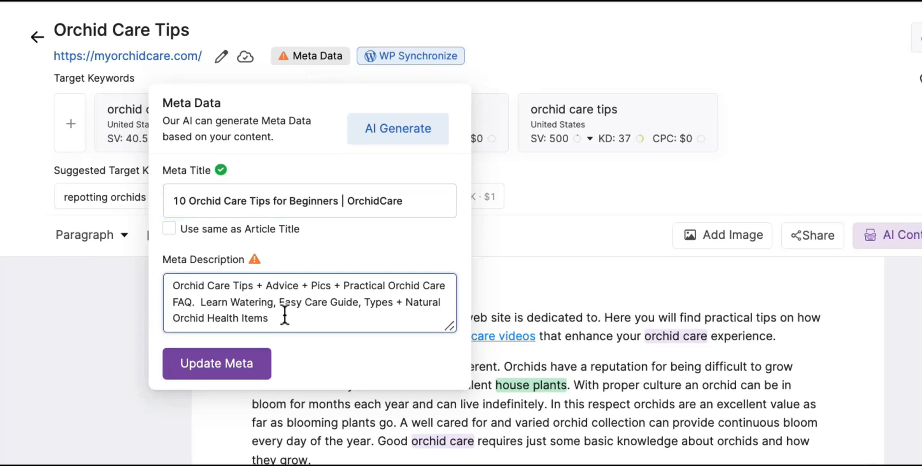
drag(284, 317, 179, 269)
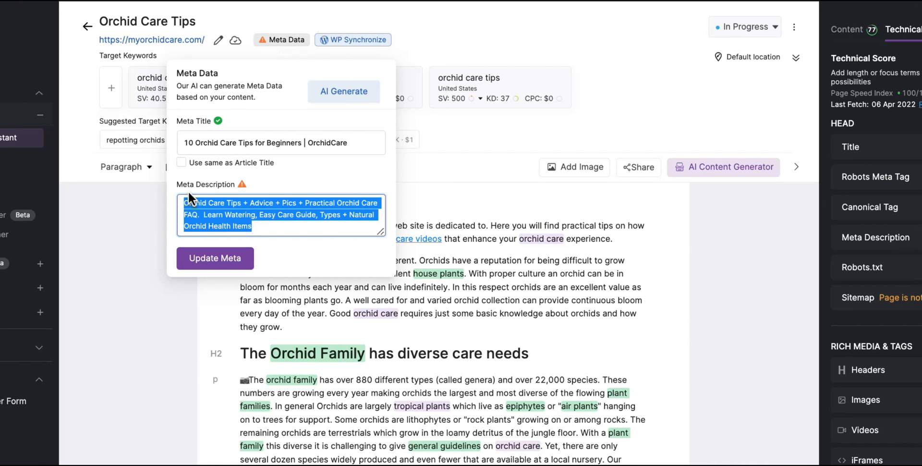
key(BackSpace)
click(336, 91)
click(275, 206)
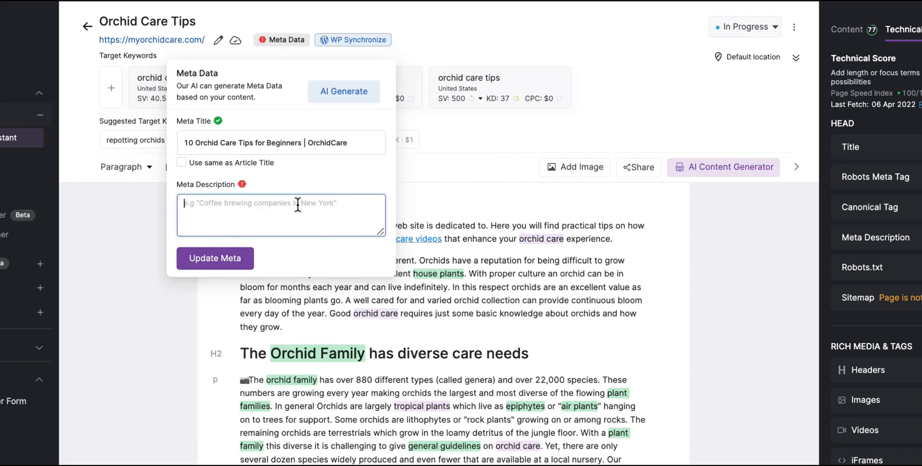
Apply the AI meta suggestion about keeping orchids alive and blooming.
click(365, 93)
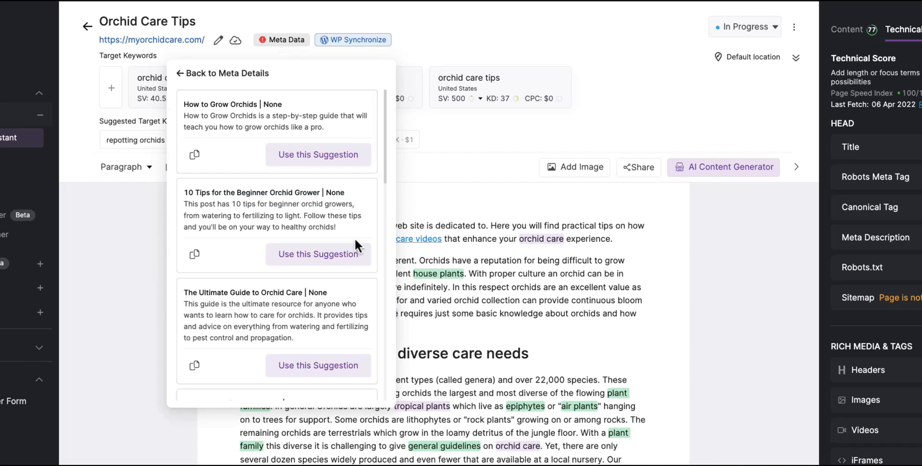
scroll(257, 306, down, 3)
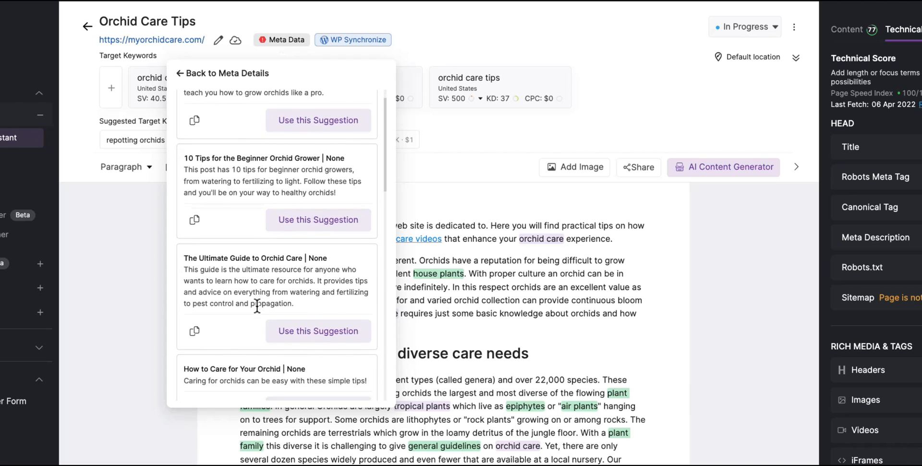
scroll(267, 267, down, 10)
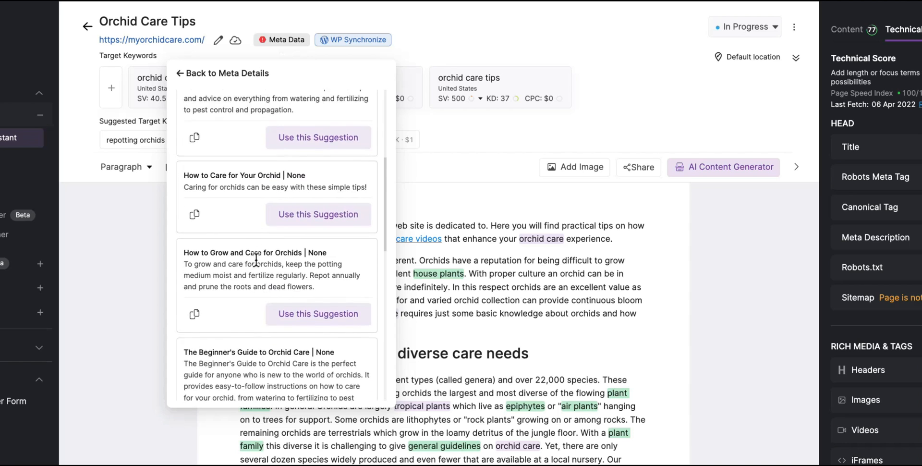
scroll(255, 258, down, 7)
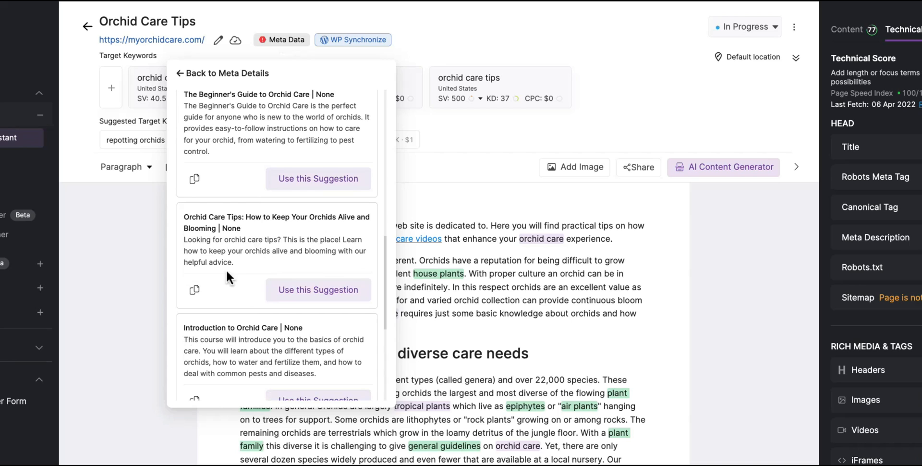
click(293, 291)
Edit the suggested title: prefix '10' and remove 'None' and 'Your'.
click(307, 131)
click(184, 131)
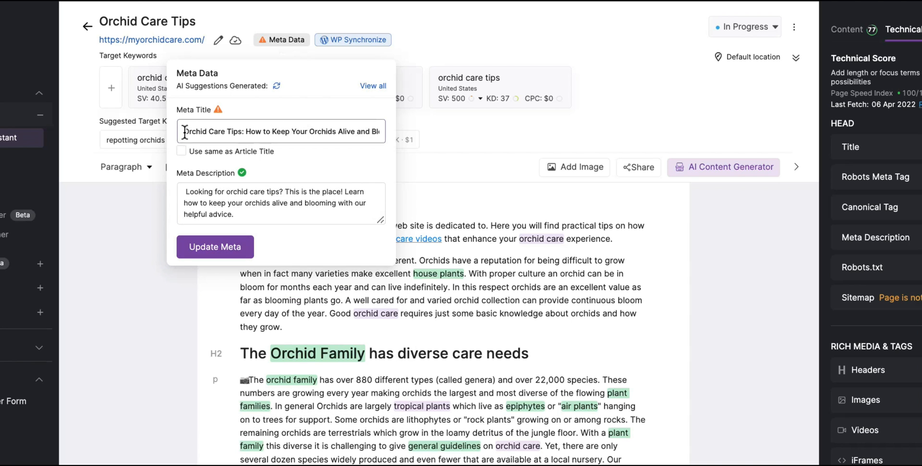
text(10)
scroll(314, 131, right, 2)
drag(379, 132, 357, 132)
key(BackSpace)
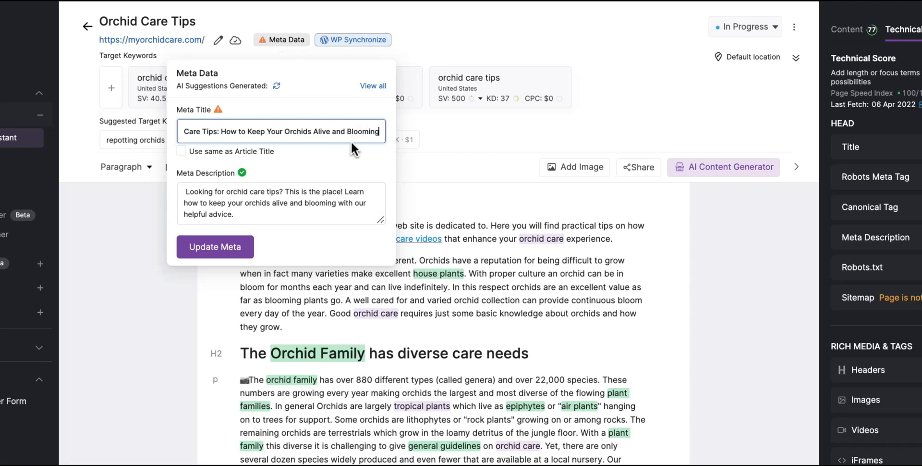
double_click(267, 132)
key(BackSpace)
key(BackSpace)
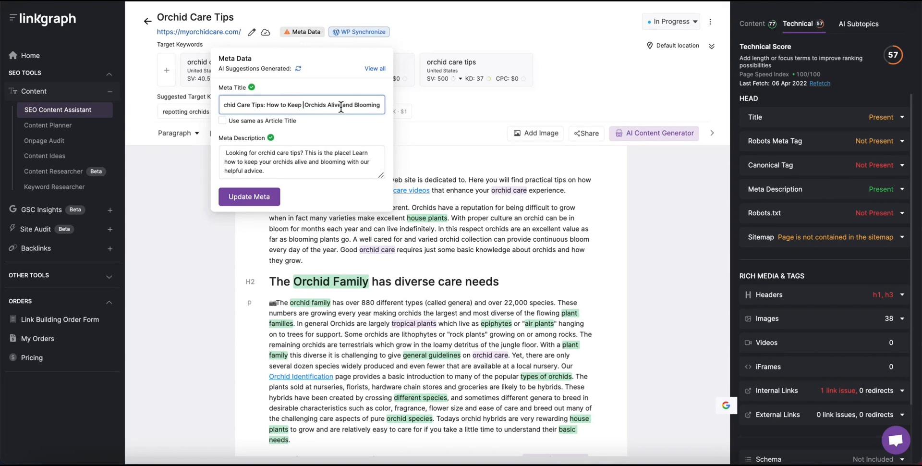
Save the new meta title and description with Update Meta.
scroll(292, 101, left, 1)
scroll(317, 102, right, 1)
scroll(317, 101, left, 1)
click(223, 154)
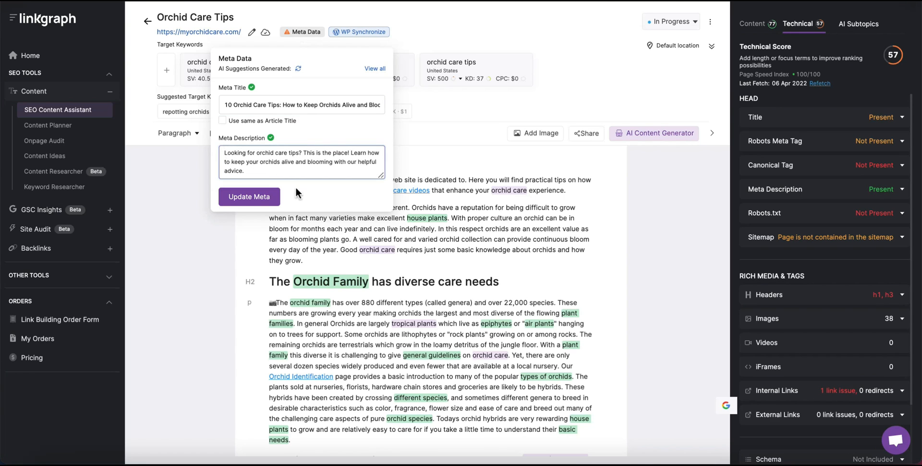
click(259, 198)
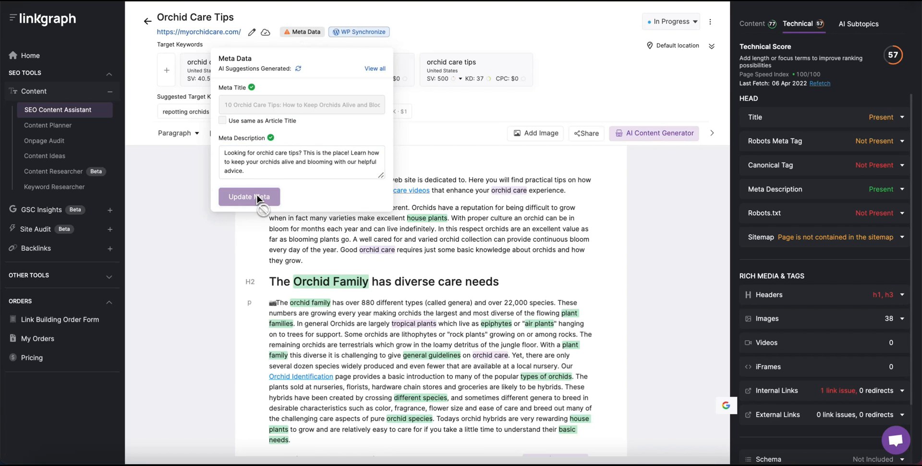
Close Meta Data, try WP Synchronize, and dismiss the WordPress plugin prompt.
click(431, 99)
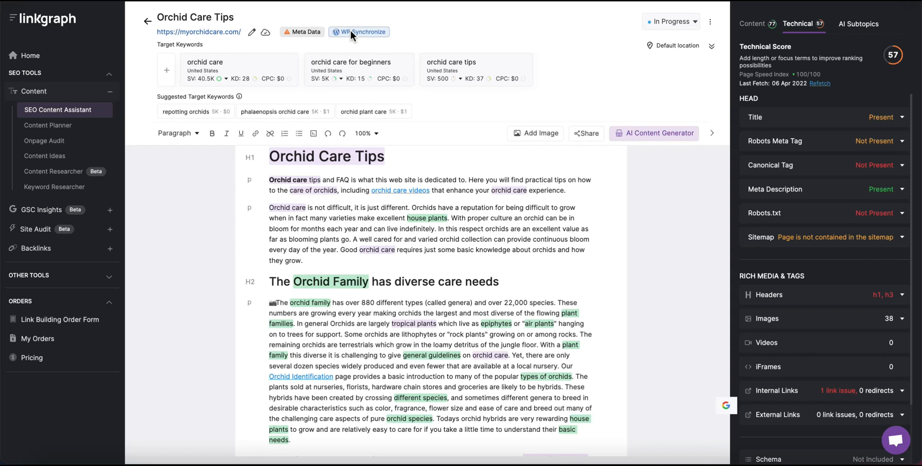
click(352, 32)
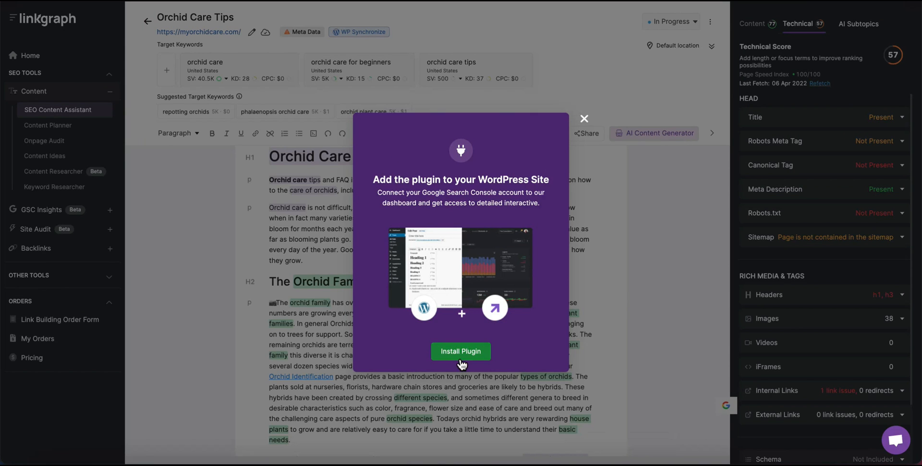
click(584, 119)
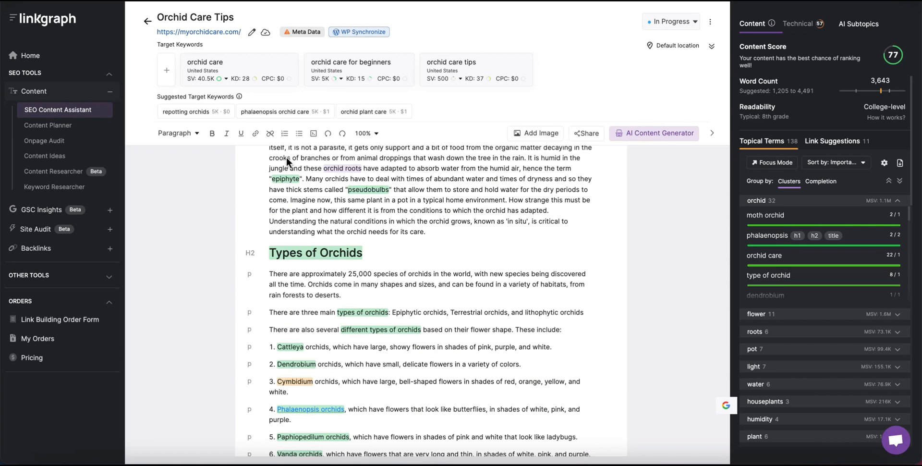
Go back to the project list, showing Orchid Care Tips at 77/100, In Progress.
click(148, 25)
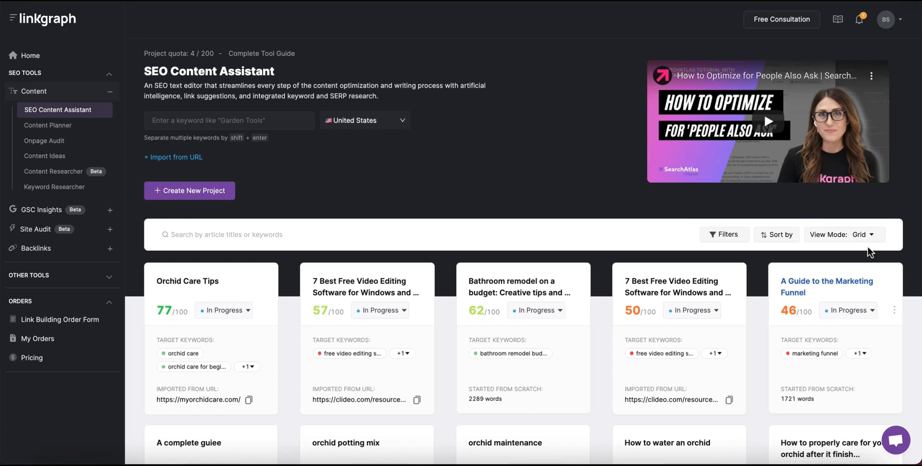
Switch the project list to table view.
click(873, 236)
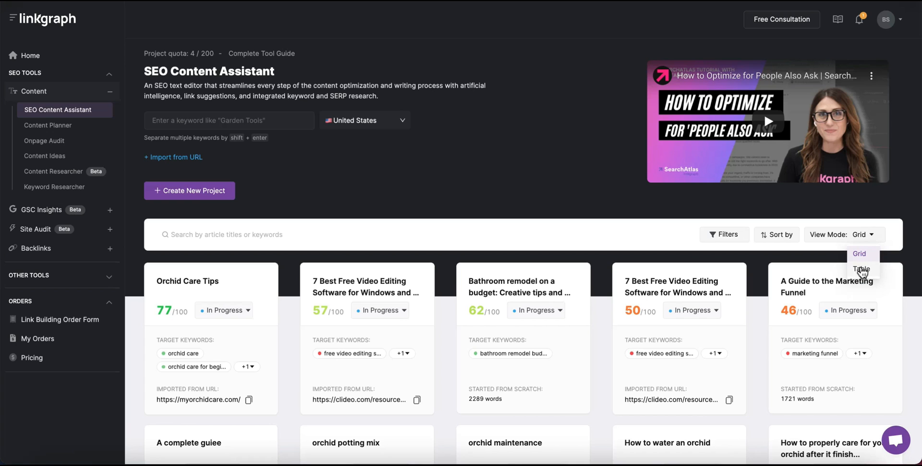
click(862, 269)
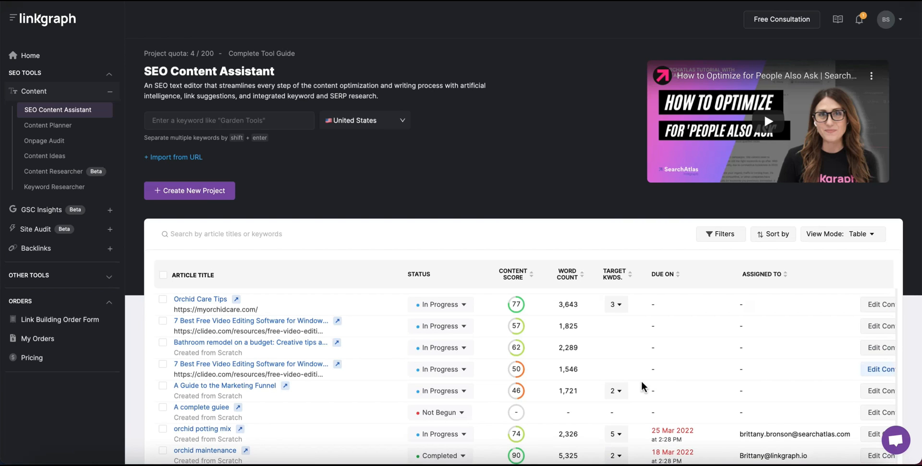
scroll(642, 386, down, 2)
scroll(642, 385, up, 2)
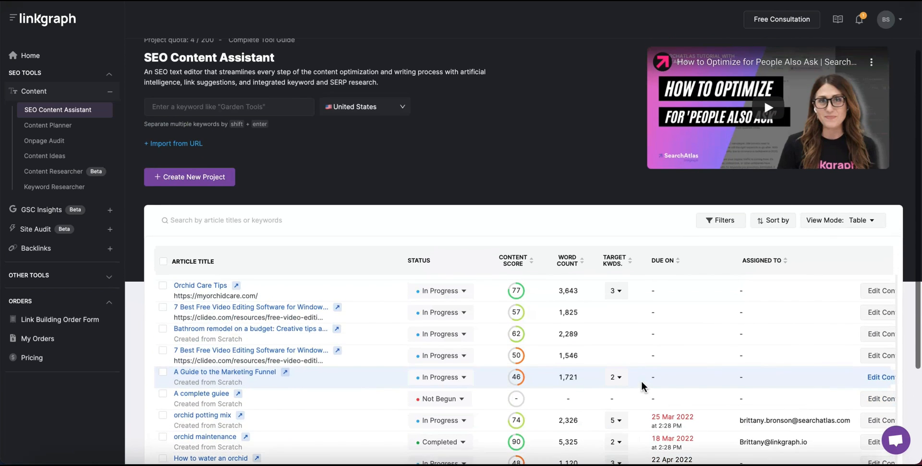
Set the Orchid Care Tips due date to 21 April 2022.
mouse_move(656, 294)
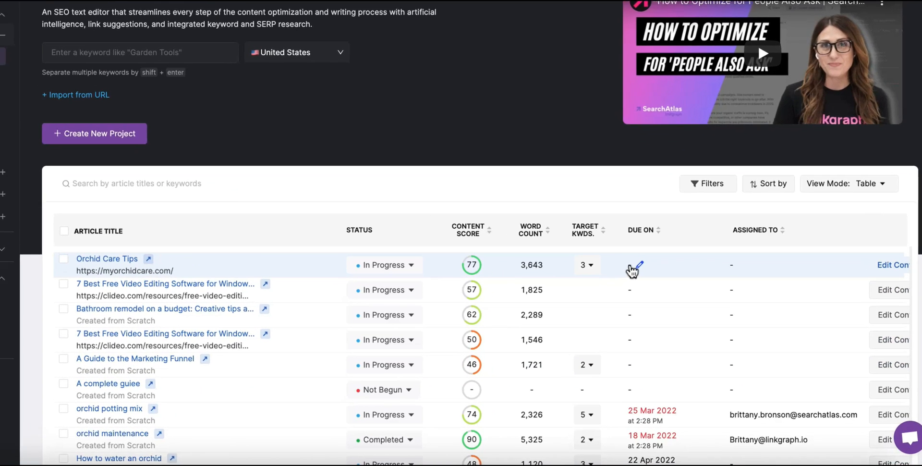
click(651, 284)
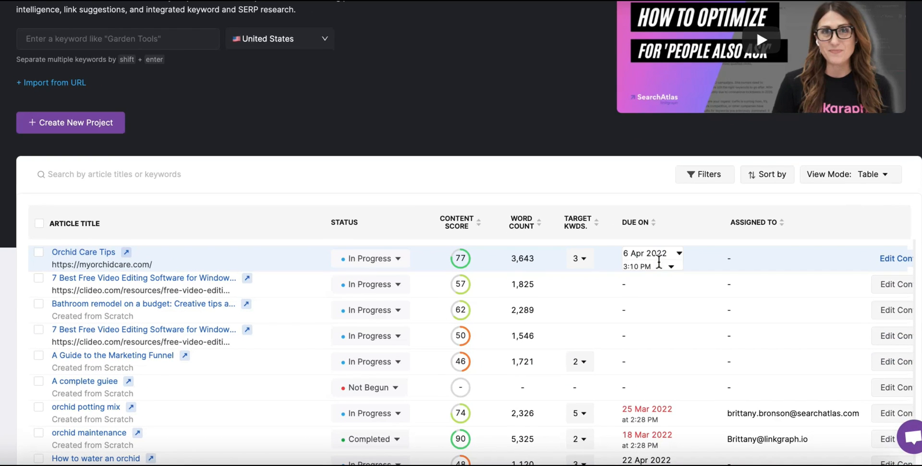
click(672, 254)
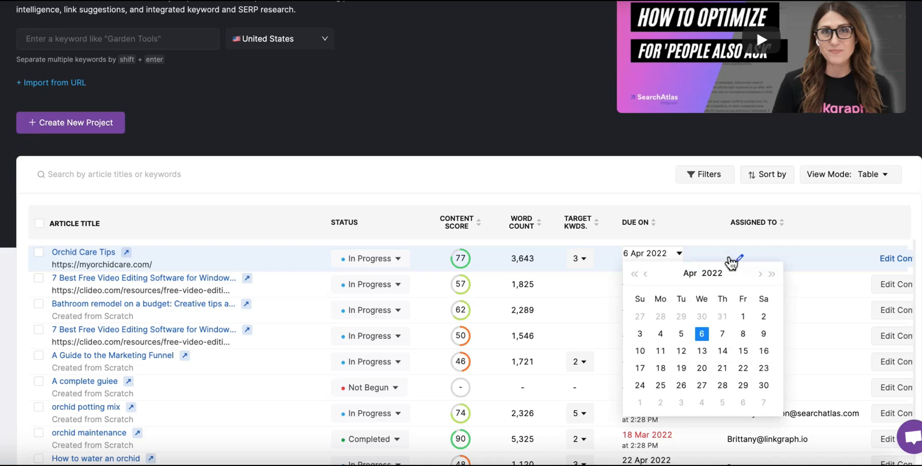
click(724, 369)
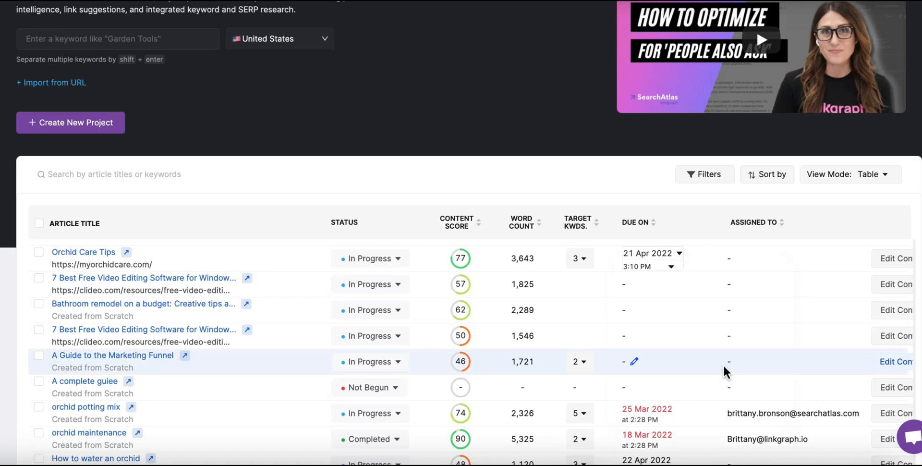
click(738, 258)
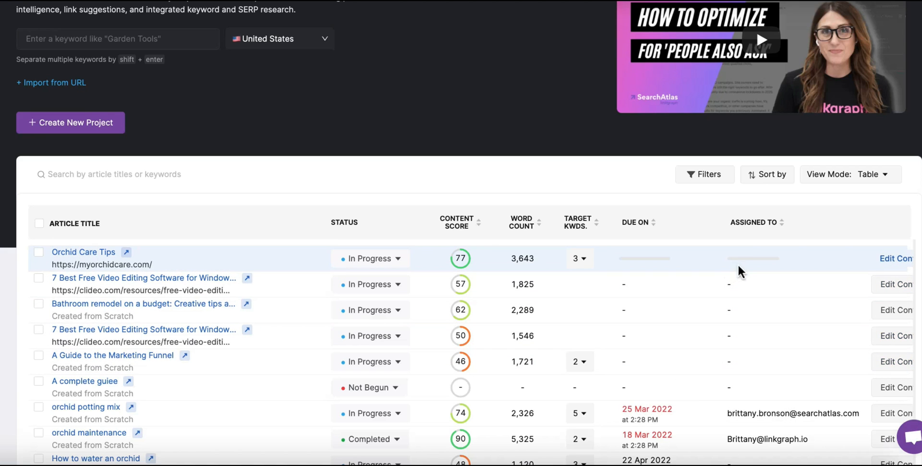
Enter the colleague's e-mail address as the article's assignee.
click(739, 259)
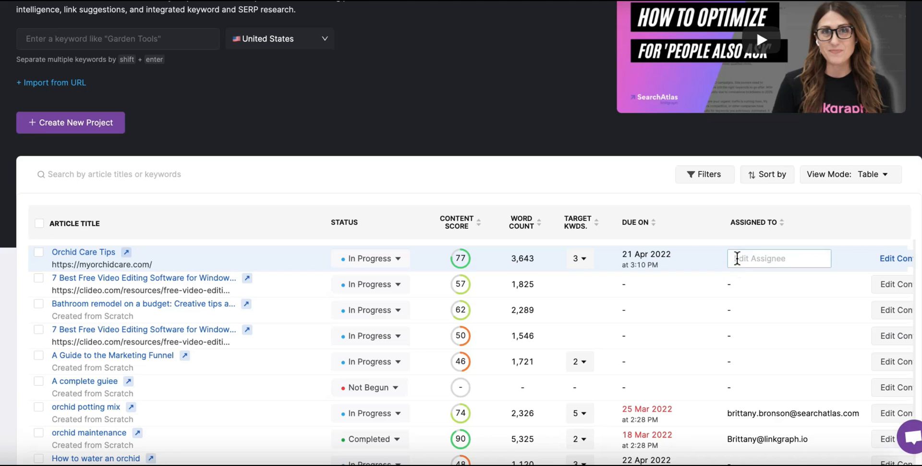
click(745, 260)
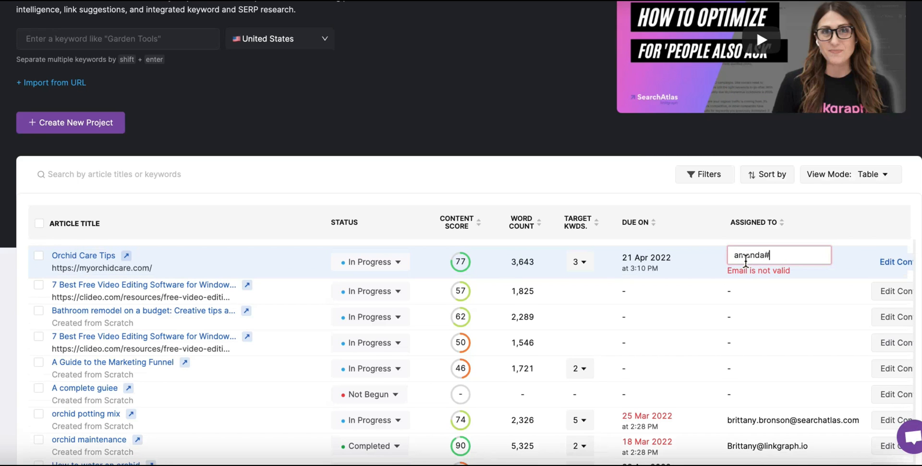
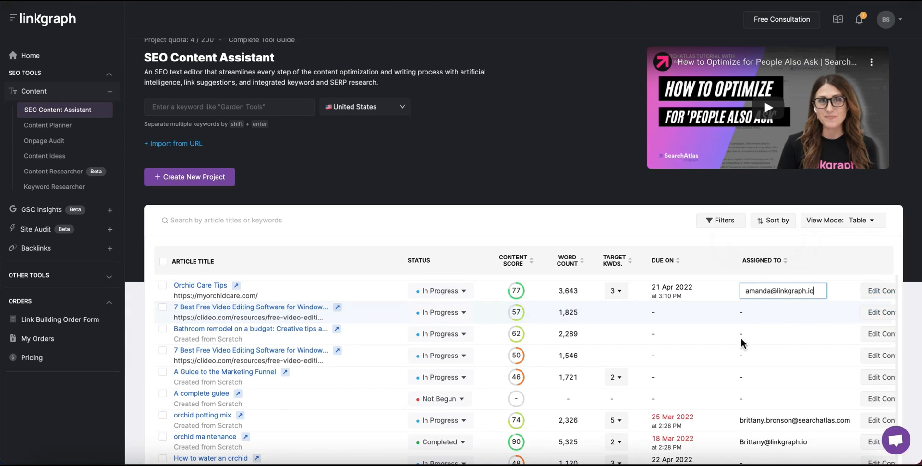
Save the assignee and create a new project for the keyword 'growing orchids indoors'.
click(729, 296)
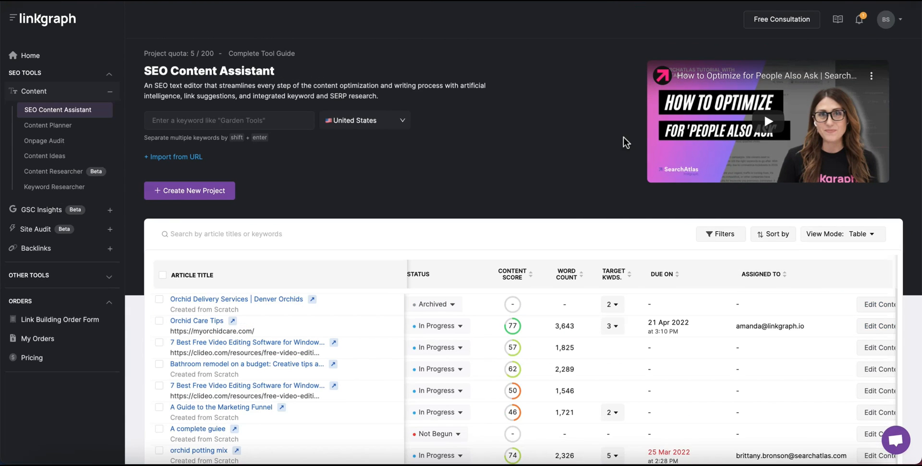
click(170, 121)
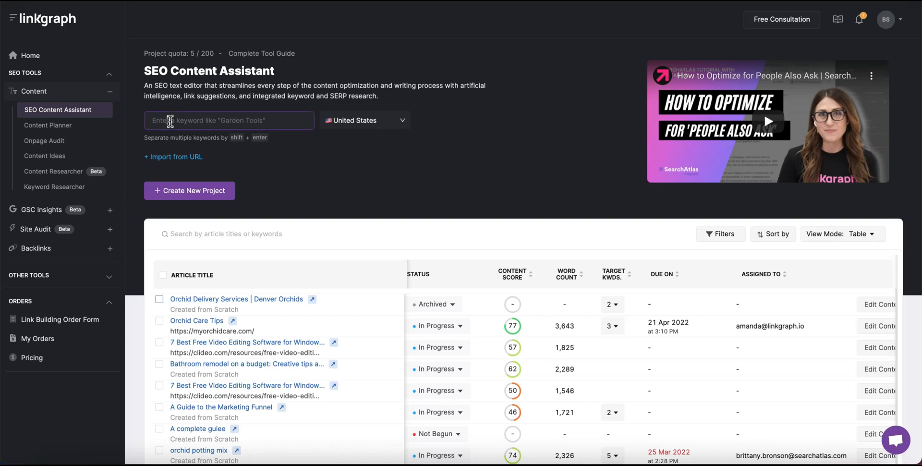
text(growi)
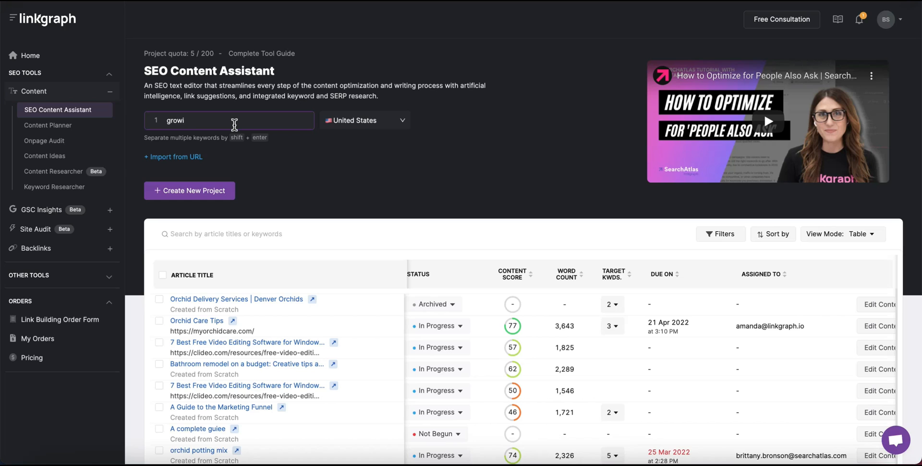
text(ng orchids indoors)
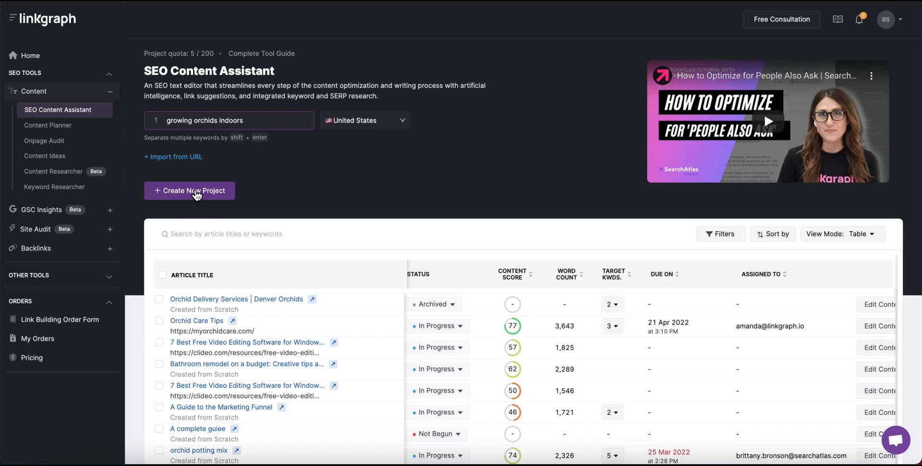
click(196, 191)
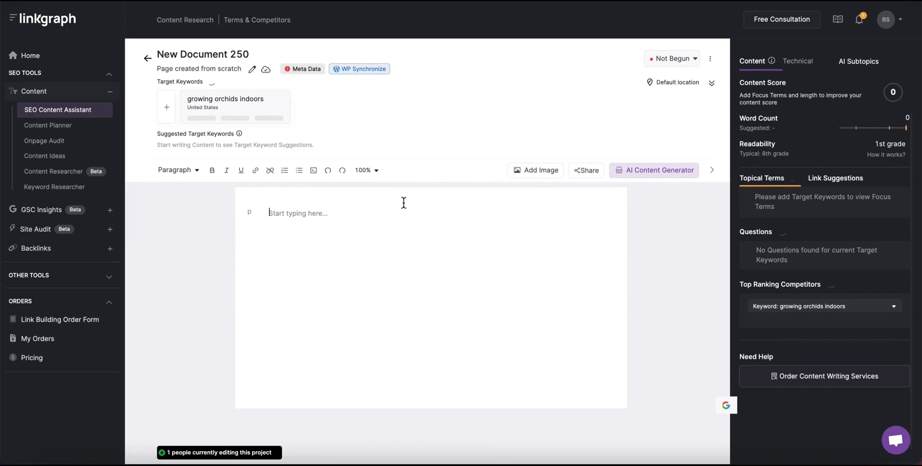
Rename the document to '6 Tips for Growing Orchids Indoors' and copy the title.
triple_click(184, 54)
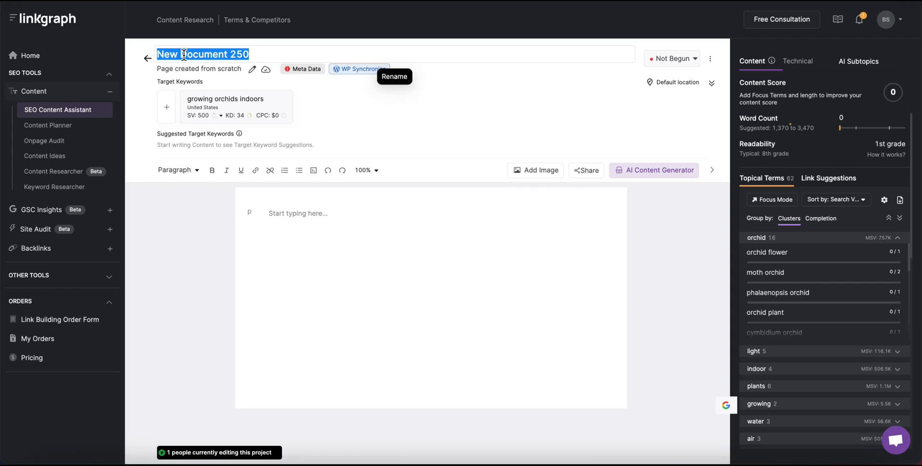
text(6)
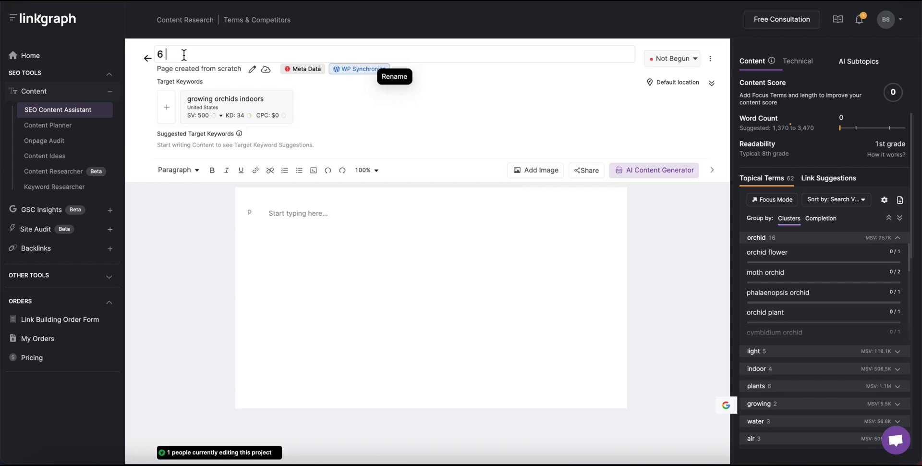
text( Tips for Growing Orchid)
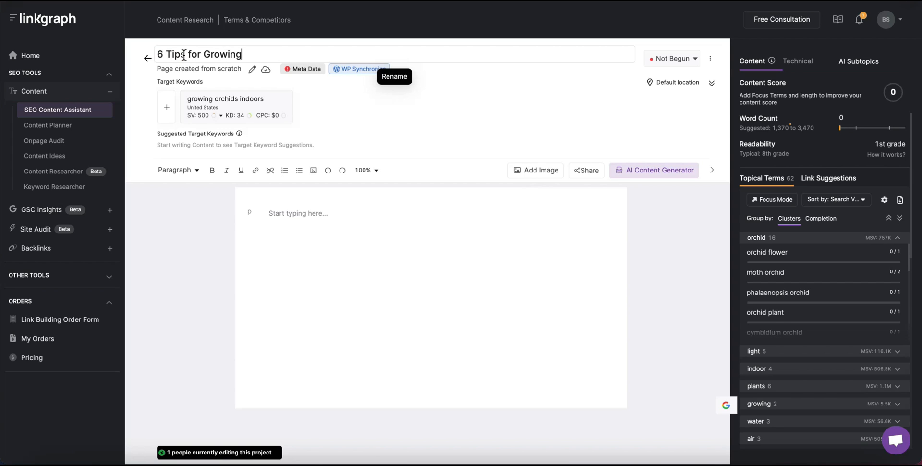
text(s Indoors)
triple_click(325, 54)
key(ctrl+c)
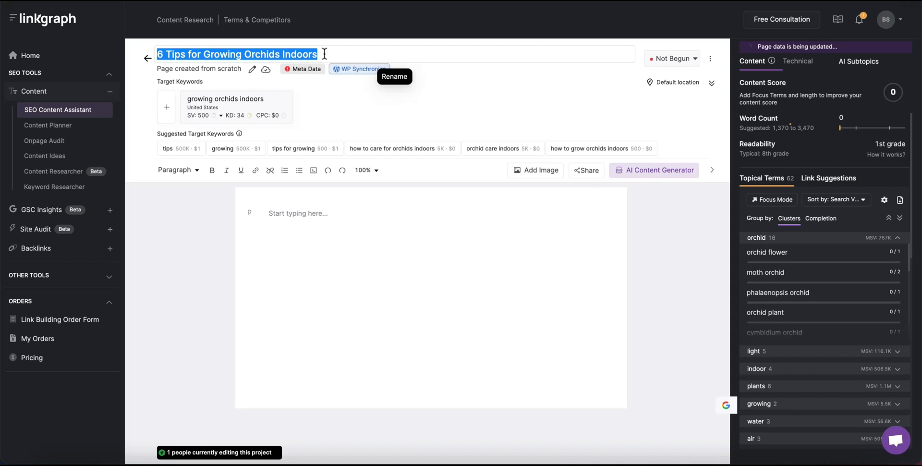
click(289, 213)
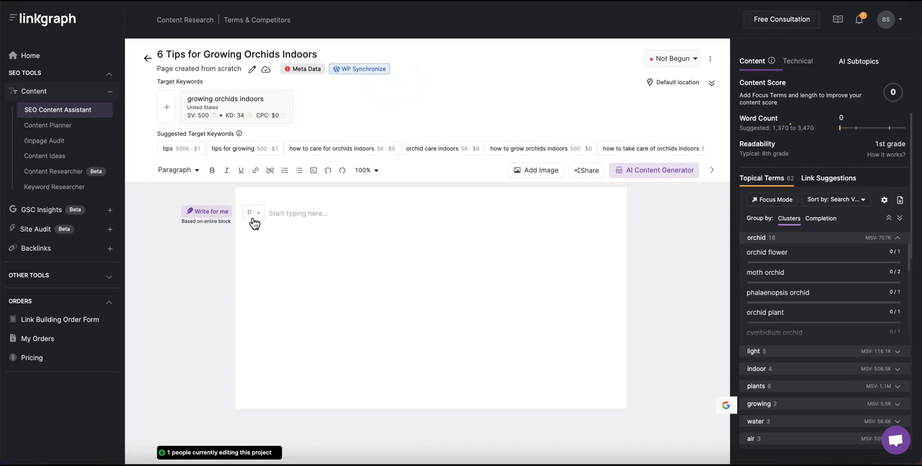
Make the first line an H1 holding the pasted title, followed by a paragraph line.
click(254, 214)
click(255, 233)
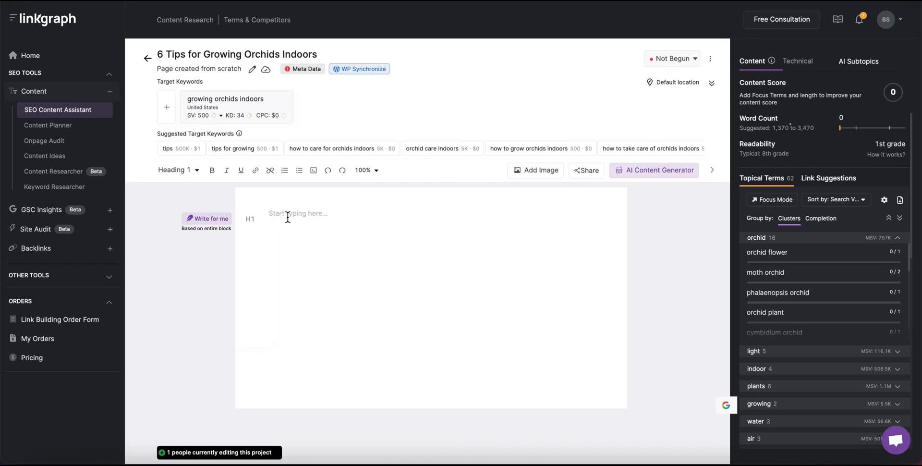
key(ctrl+v)
key(Return)
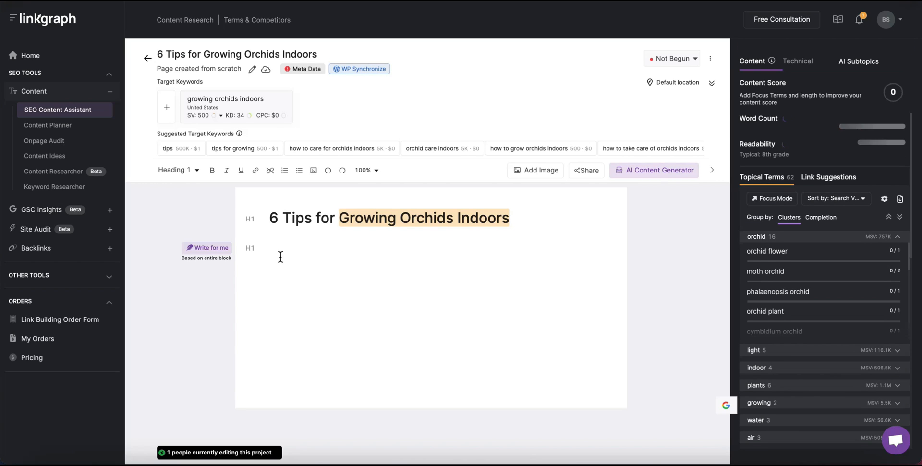
click(259, 252)
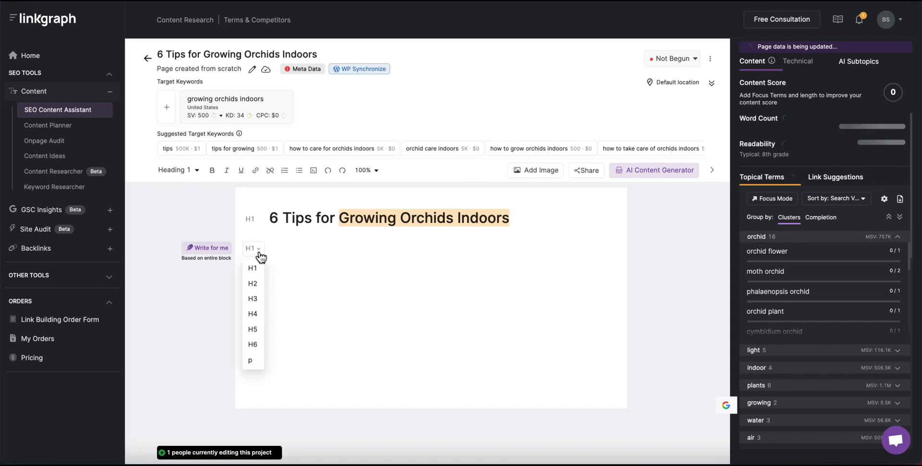
click(254, 360)
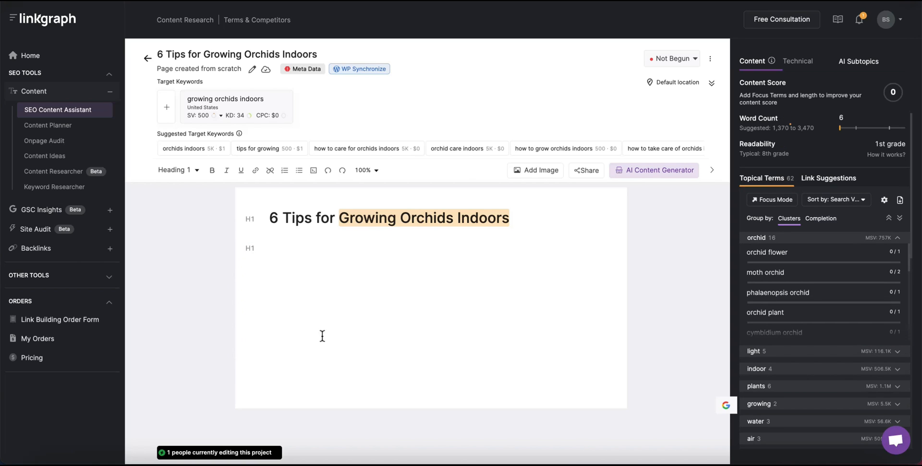
Add 'how to grow orchids indoors' and 'orchids indoors' as target keywords.
mouse_move(344, 151)
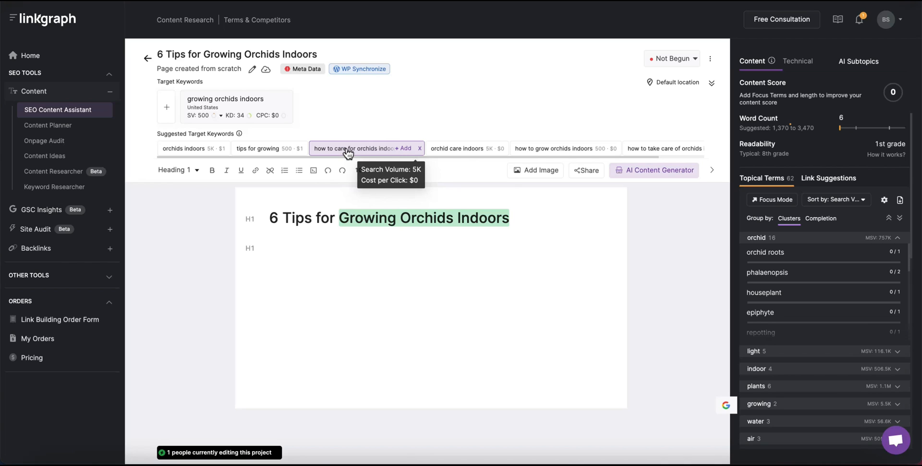
mouse_move(470, 153)
mouse_move(560, 150)
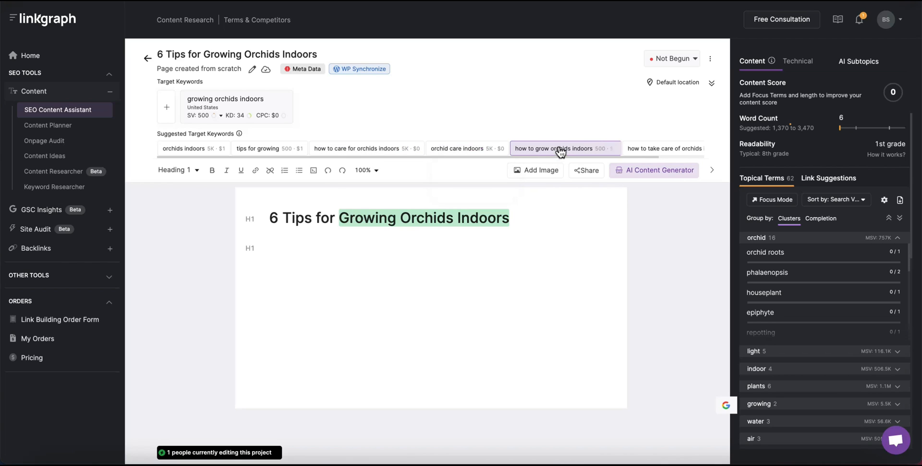
click(601, 148)
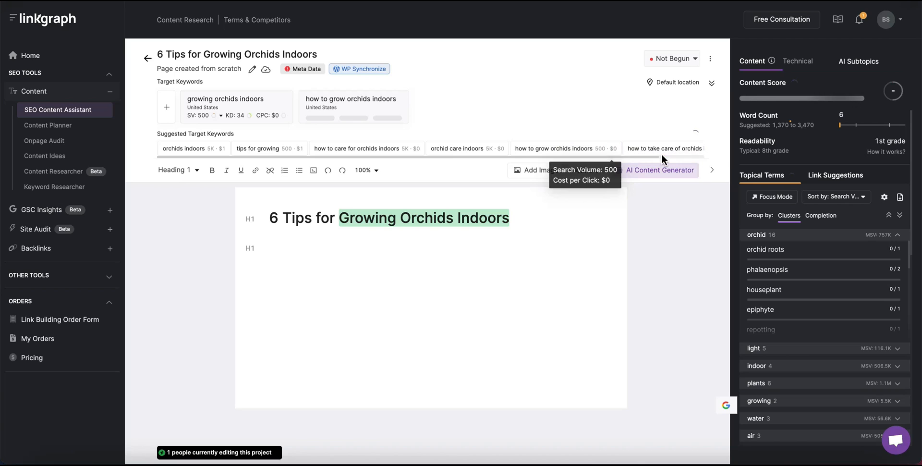
click(191, 149)
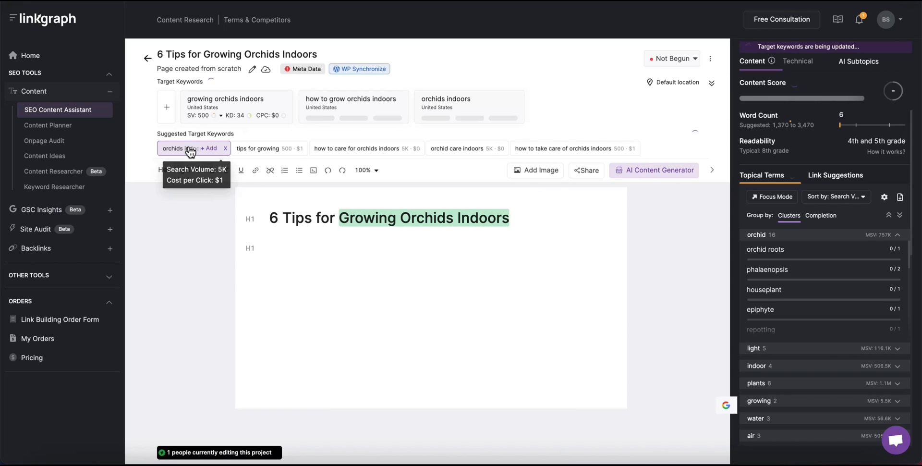
click(283, 249)
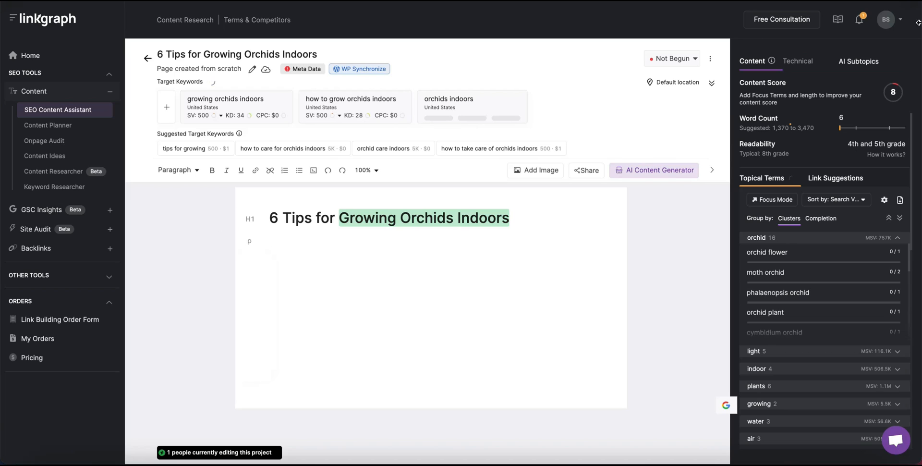
click(865, 61)
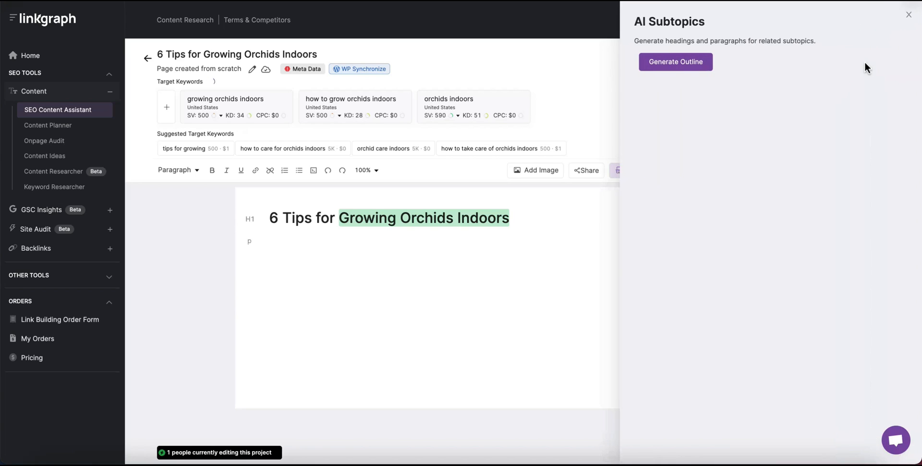
click(683, 67)
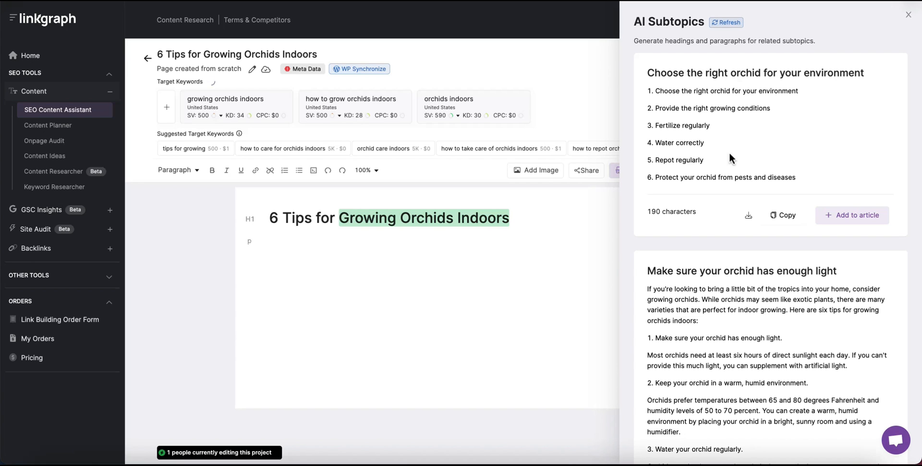
scroll(719, 169, down, 3)
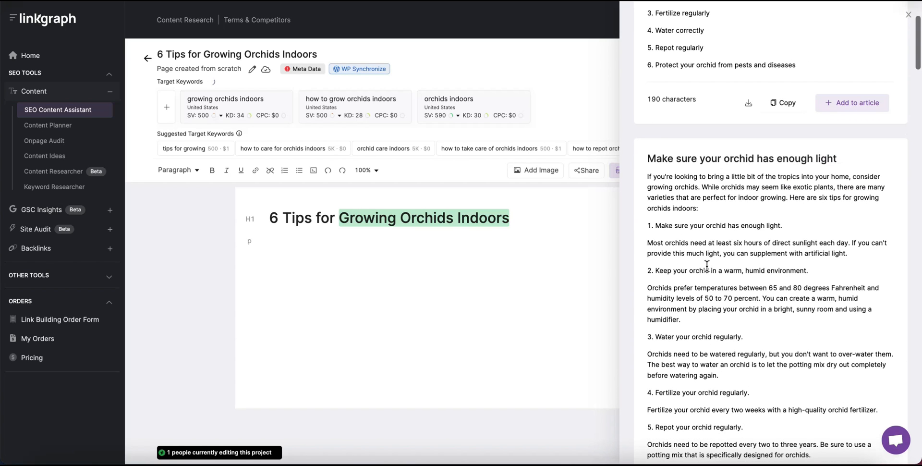
scroll(705, 231, down, 14)
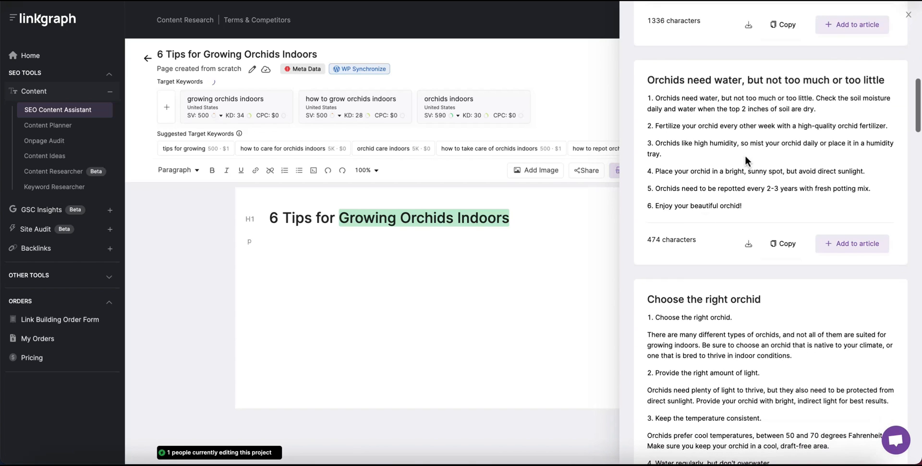
scroll(734, 180, down, 9)
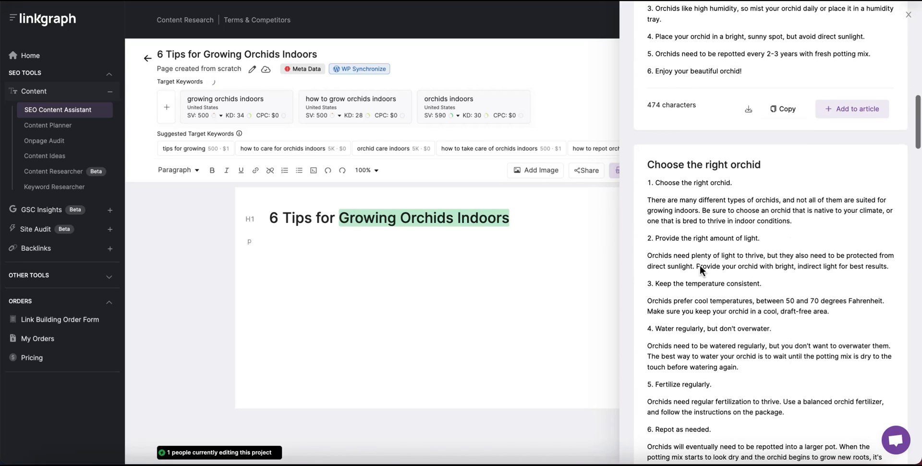
scroll(757, 284, down, 13)
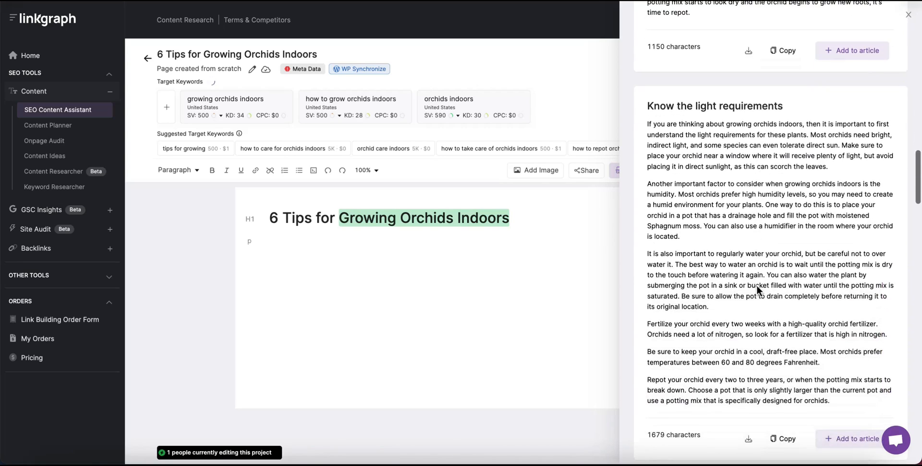
scroll(756, 285, down, 16)
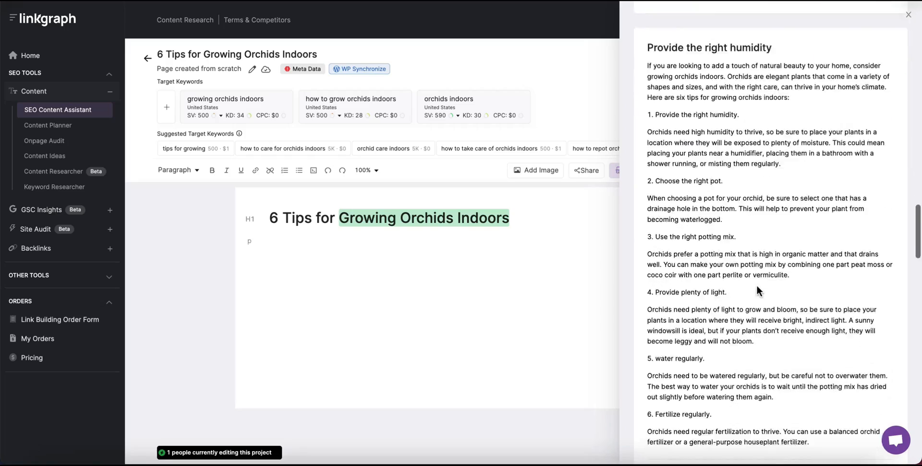
scroll(758, 286, down, 16)
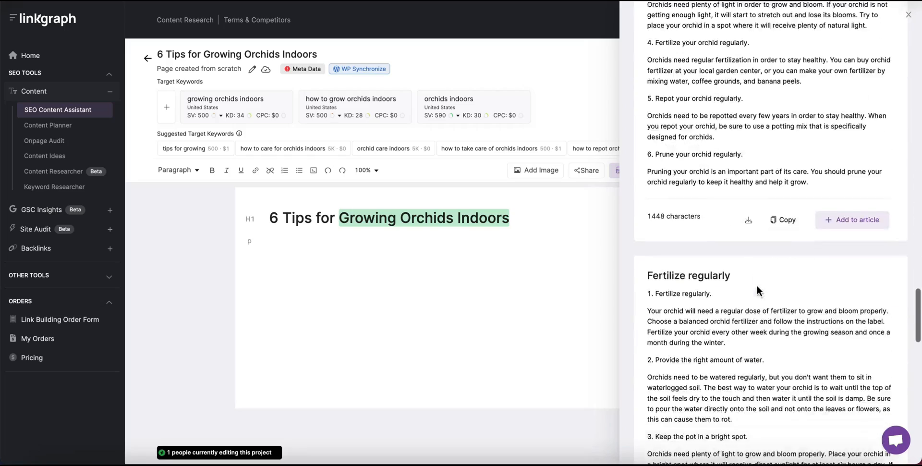
scroll(757, 288, down, 16)
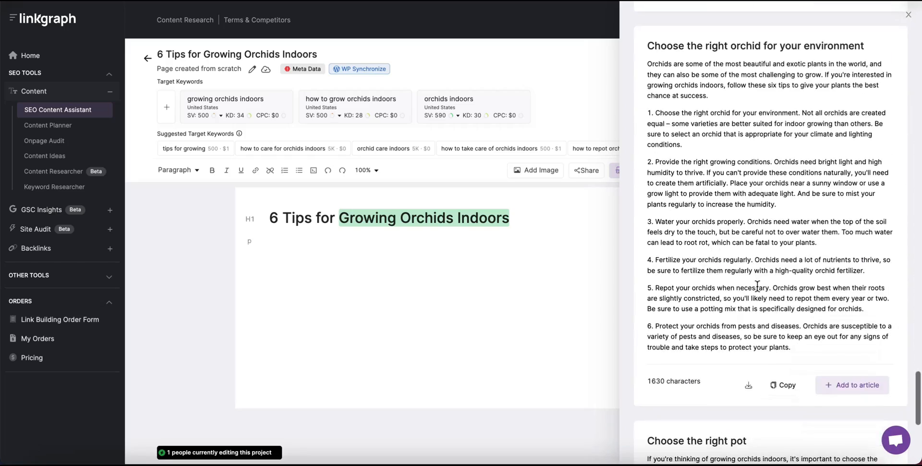
scroll(758, 287, down, 3)
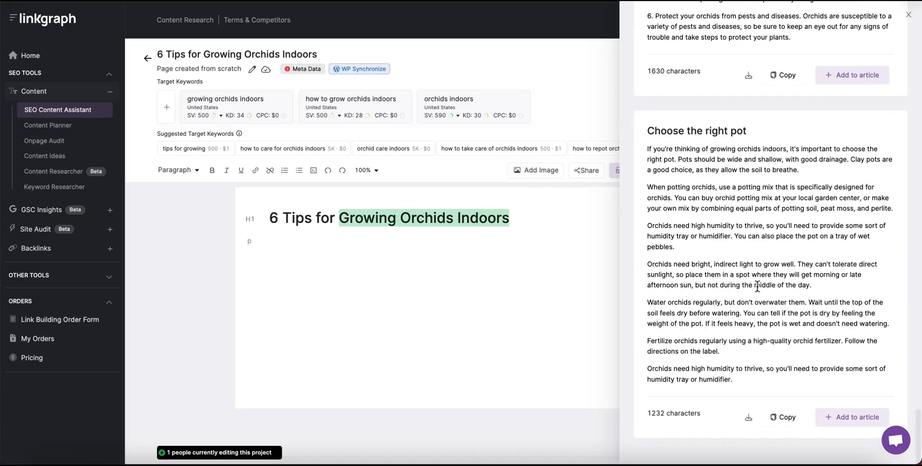
scroll(757, 287, up, 20)
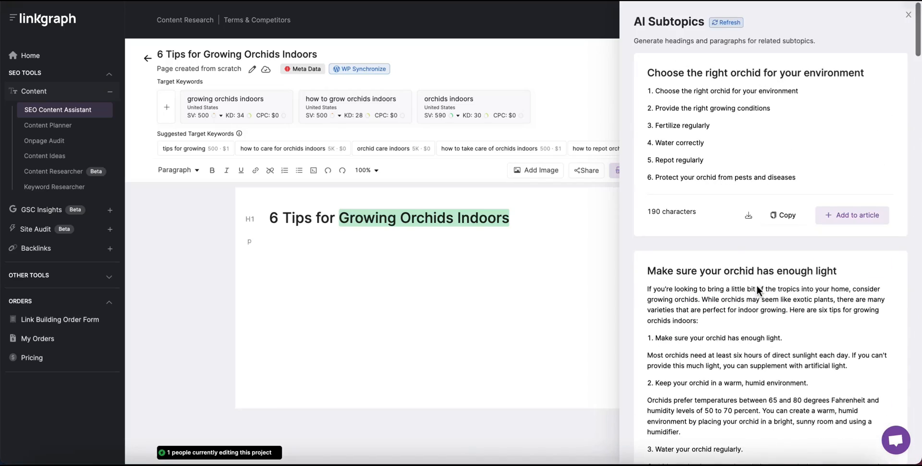
scroll(738, 249, down, 3)
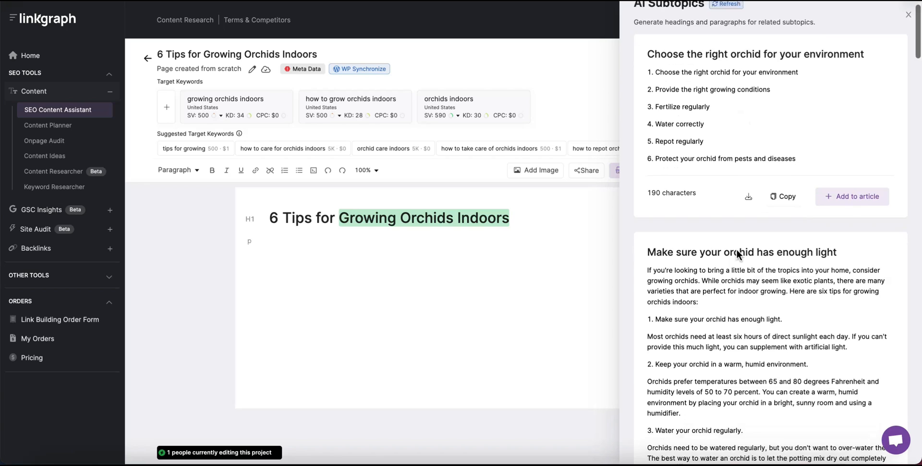
scroll(737, 250, down, 3)
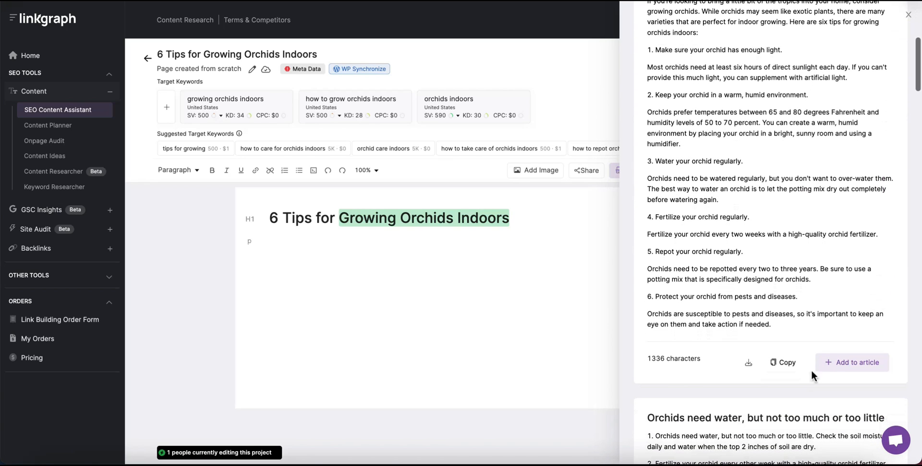
Insert the enough-light, watering and 'Provide the right humidity' AI subtopic cards, raising the score to 41.
click(838, 363)
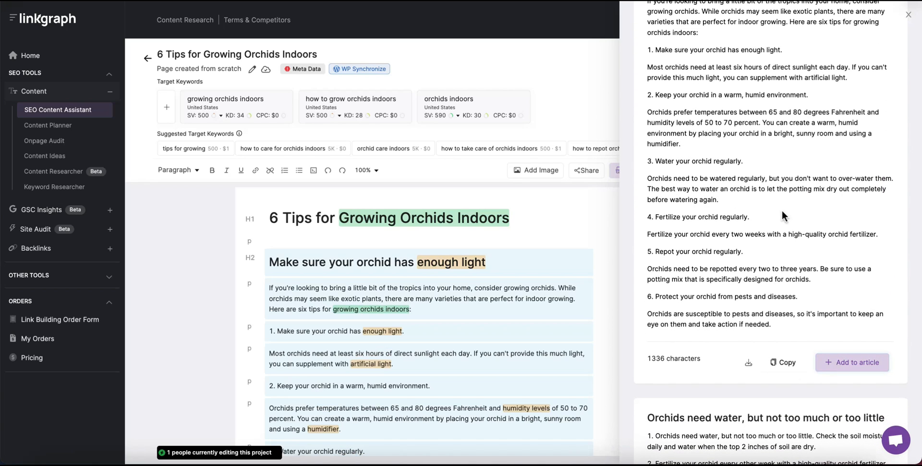
scroll(782, 209, down, 3)
scroll(782, 210, down, 5)
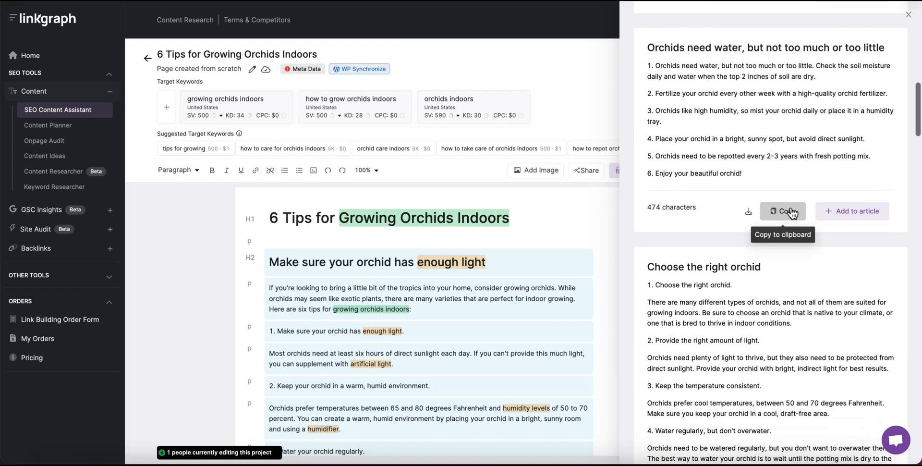
click(864, 212)
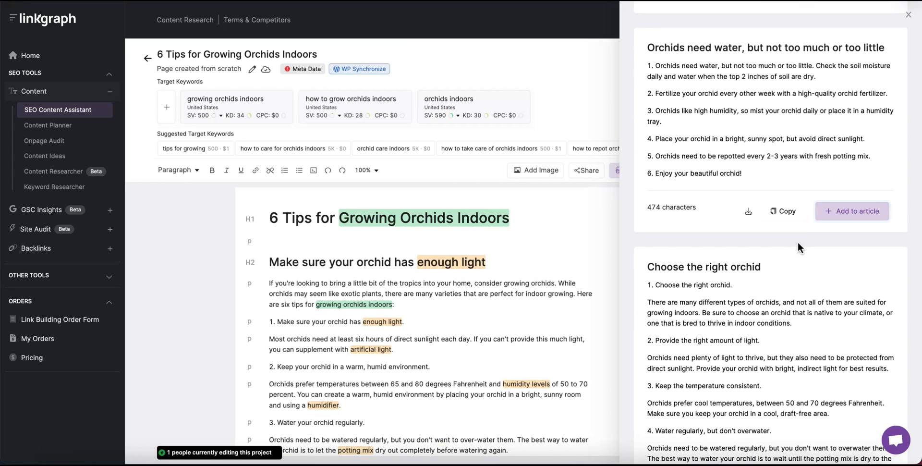
scroll(798, 247, down, 4)
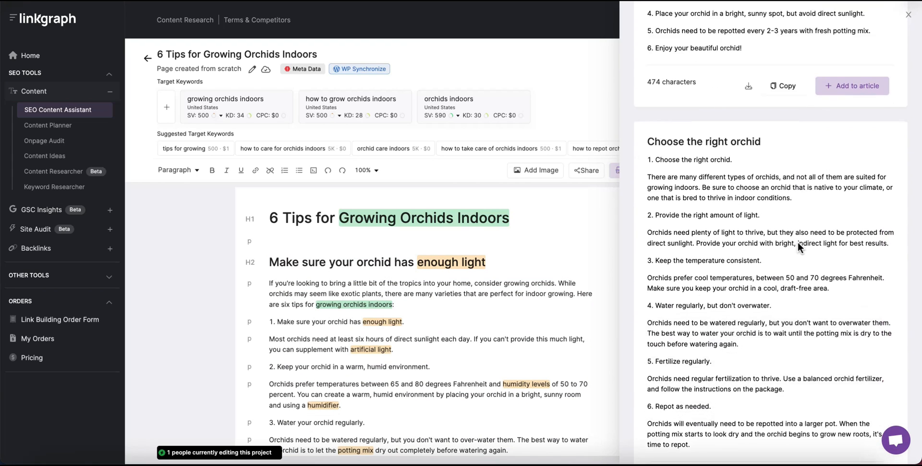
scroll(797, 241, down, 7)
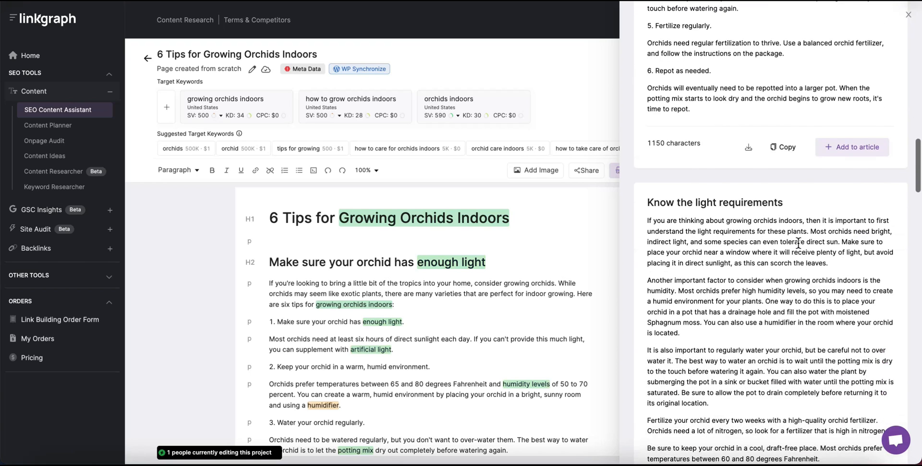
scroll(484, 345, down, 10)
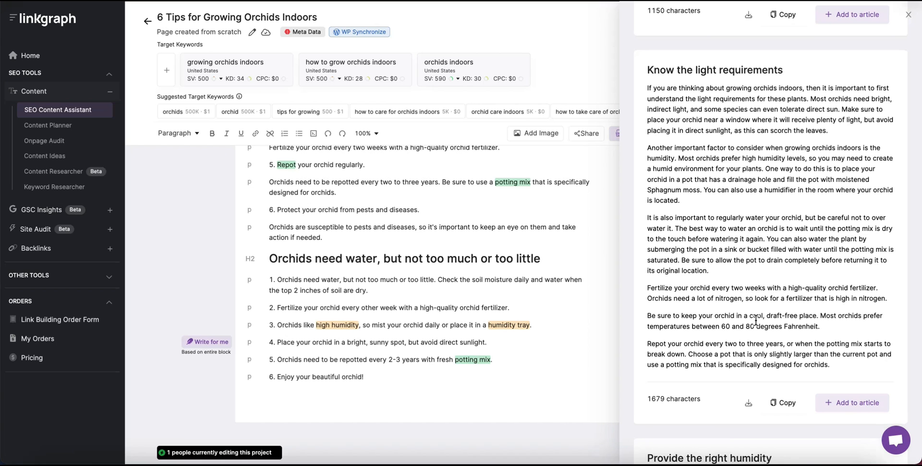
scroll(433, 279, up, 6)
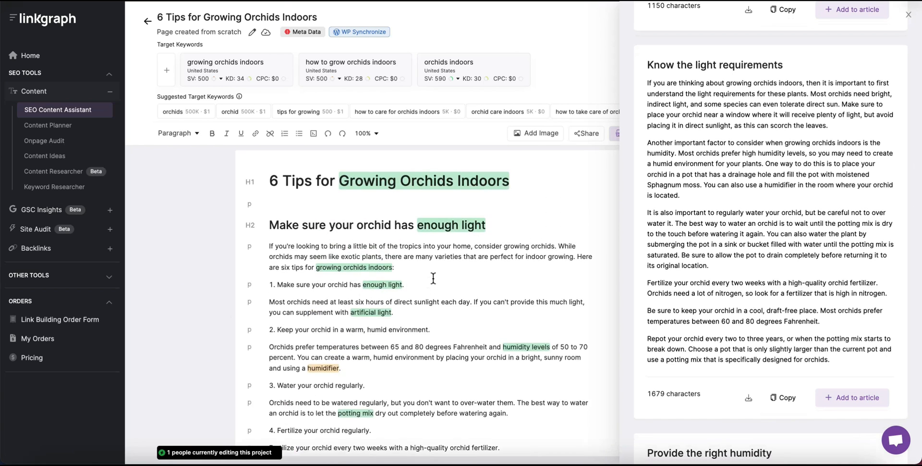
scroll(433, 278, down, 6)
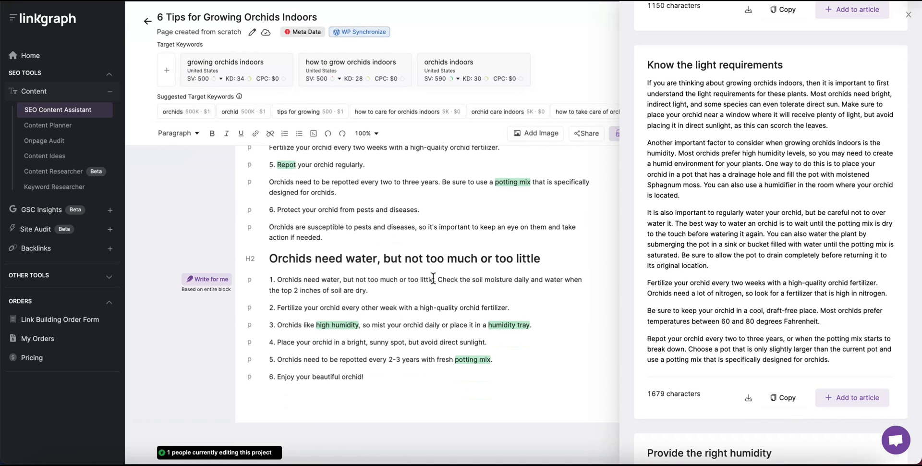
scroll(809, 313, down, 7)
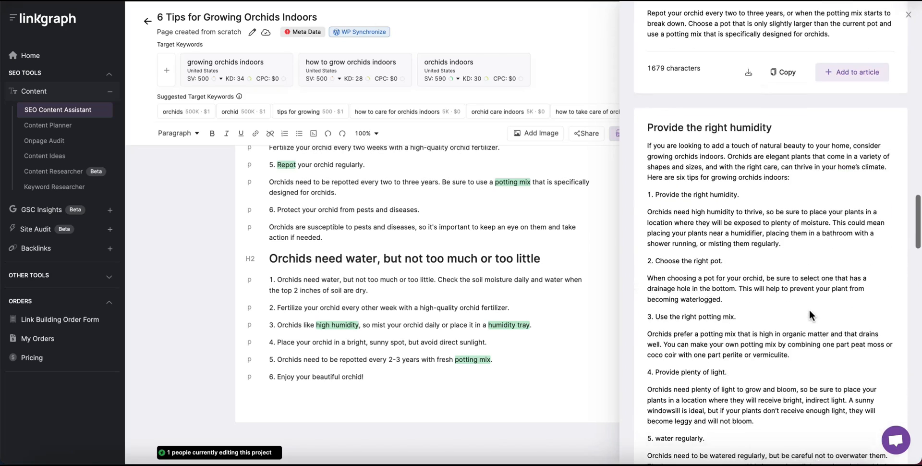
scroll(809, 315, down, 4)
click(847, 381)
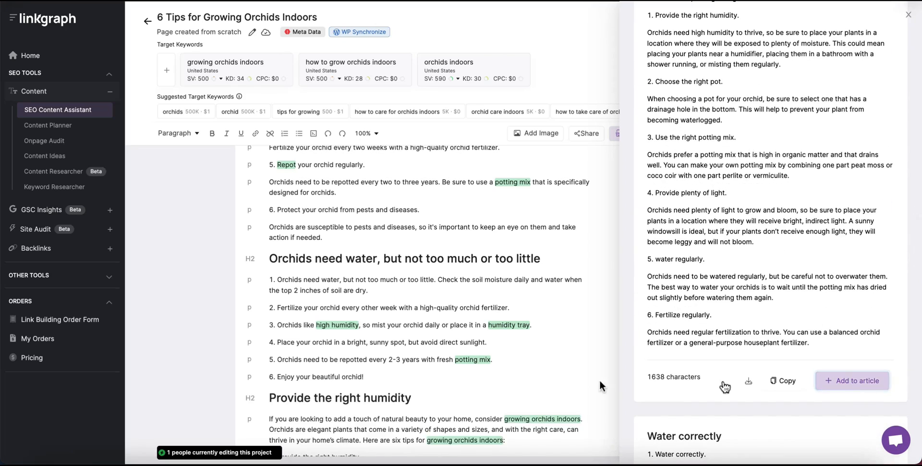
scroll(521, 380, down, 10)
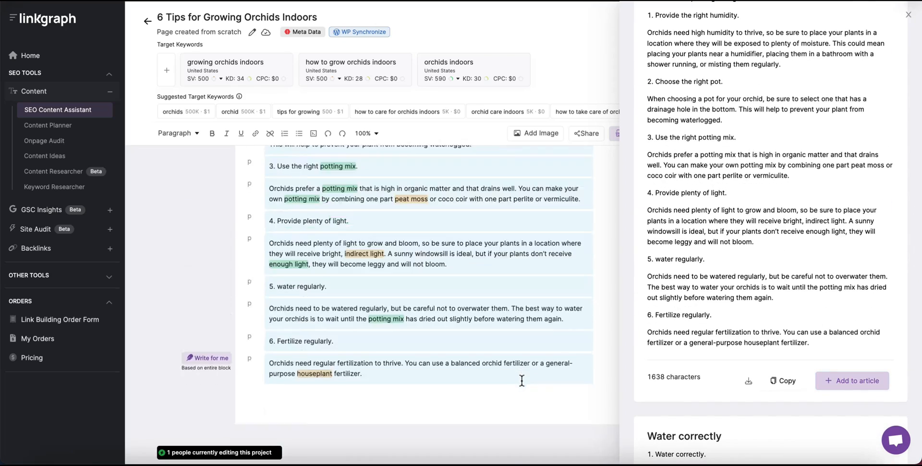
scroll(745, 367, down, 6)
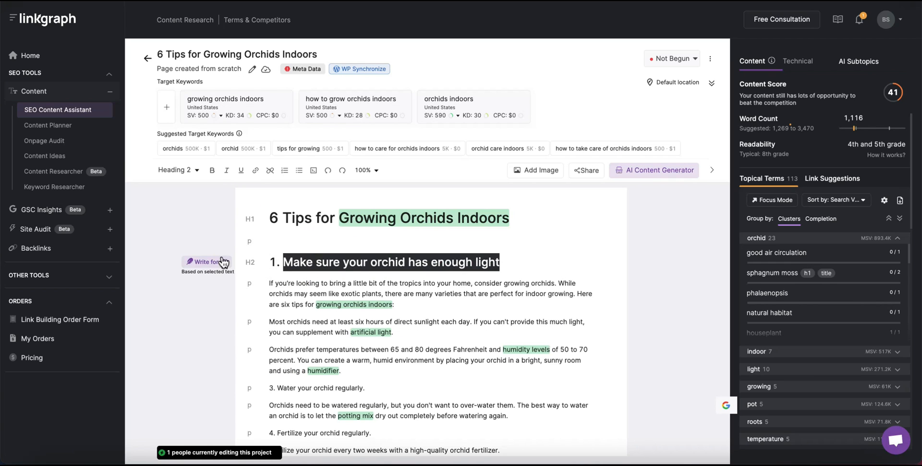
Use Write for me on the first H2 to add light paragraphs, bringing the score to 43.
click(213, 263)
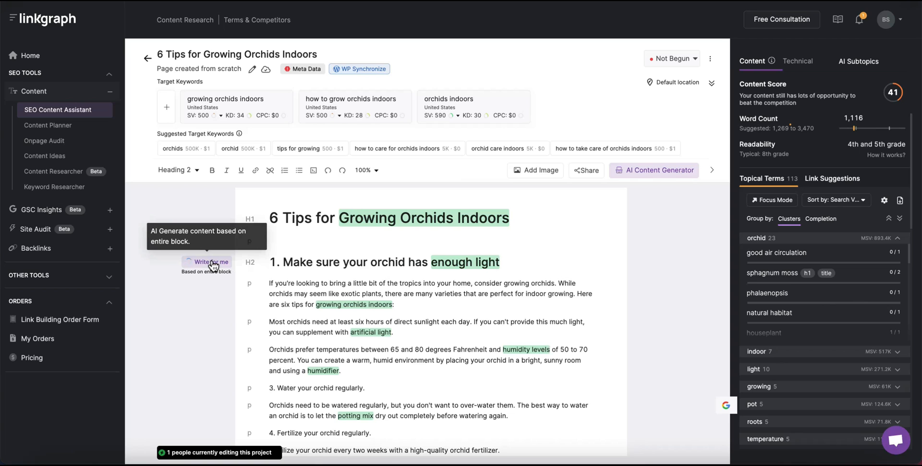
click(473, 280)
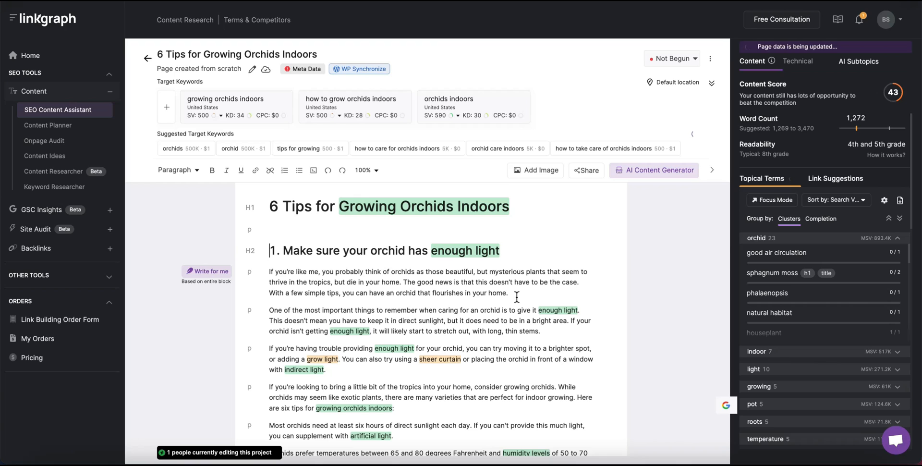
scroll(484, 334, down, 2)
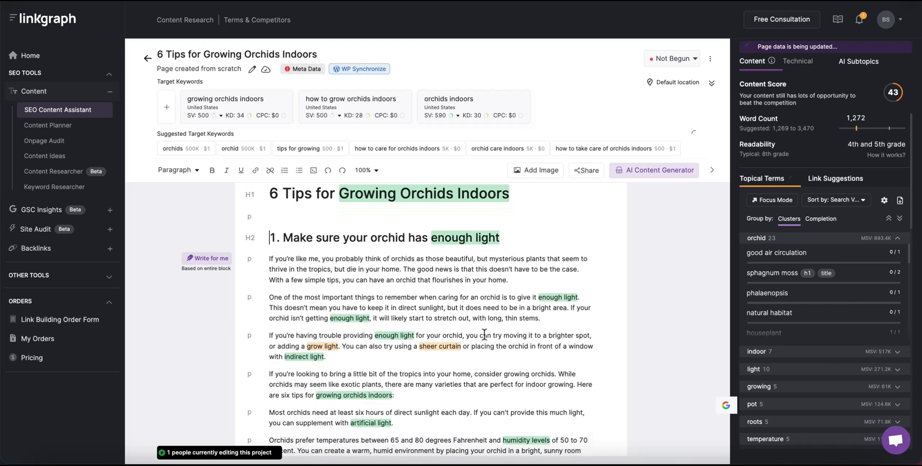
scroll(484, 335, up, 2)
Move the 'If you're like me' paragraph under the title as the intro, removing the leftover empty line.
triple_click(291, 275)
key(ctrl+c)
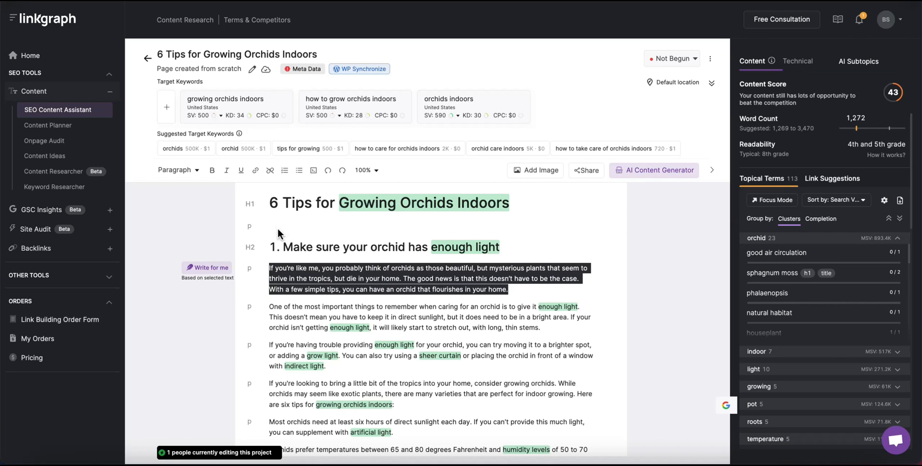
key(BackSpace)
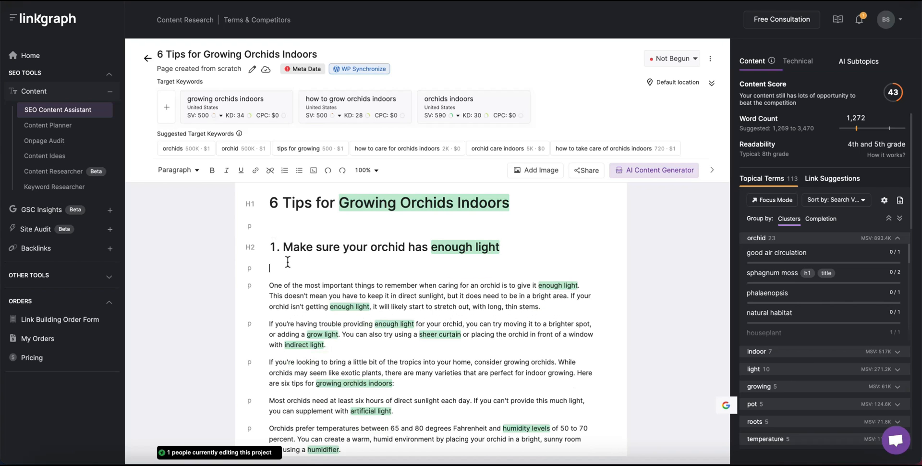
click(272, 224)
key(ctrl+v)
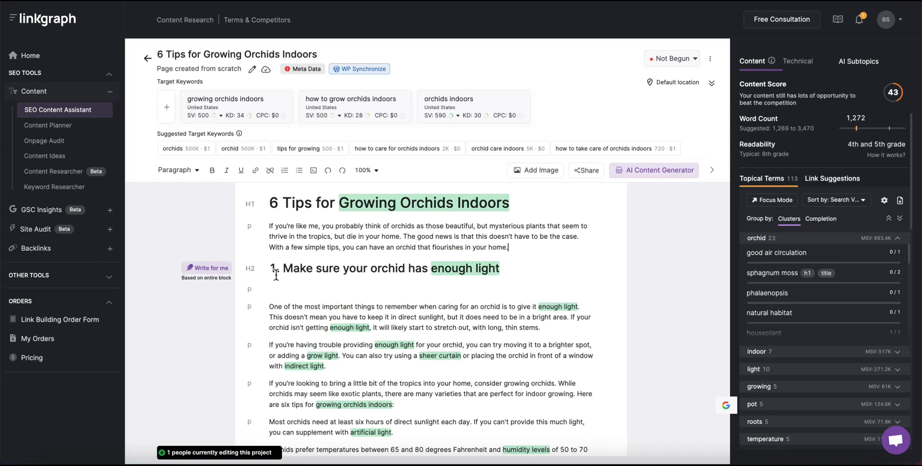
click(281, 288)
key(BackSpace)
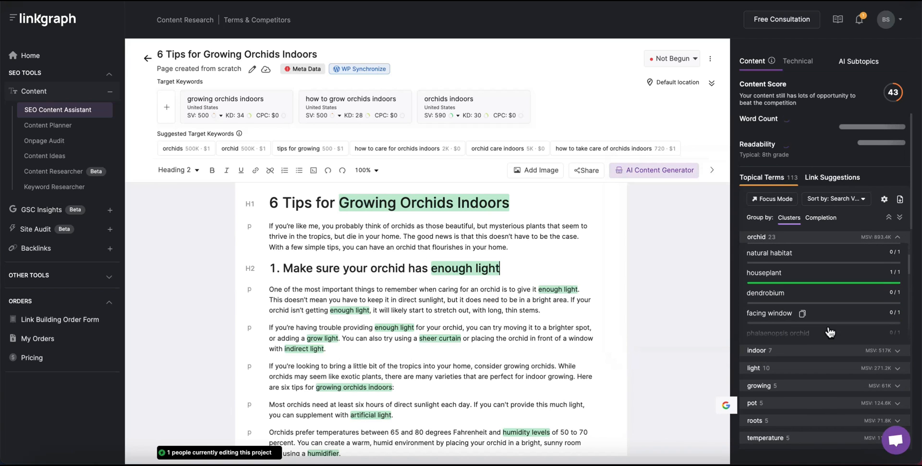
Expand the indoor topical term cluster and place the caret on the empty line after tip 3.
click(759, 353)
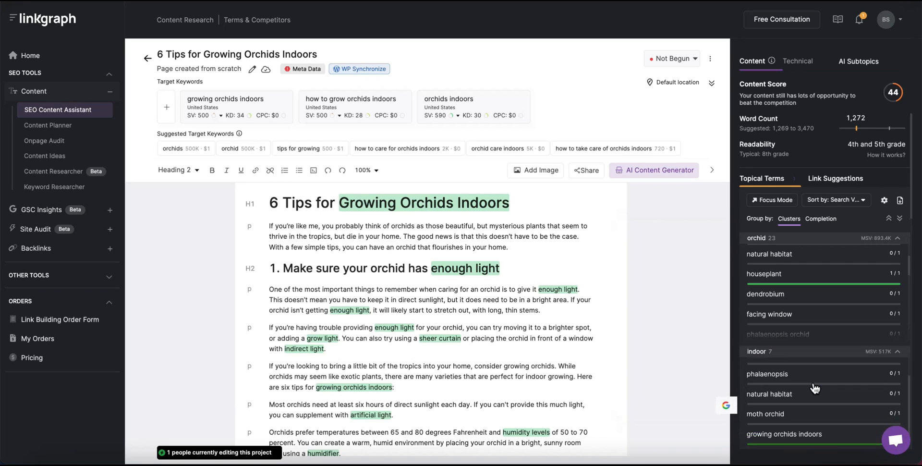
scroll(815, 388, up, 1)
scroll(815, 388, down, 1)
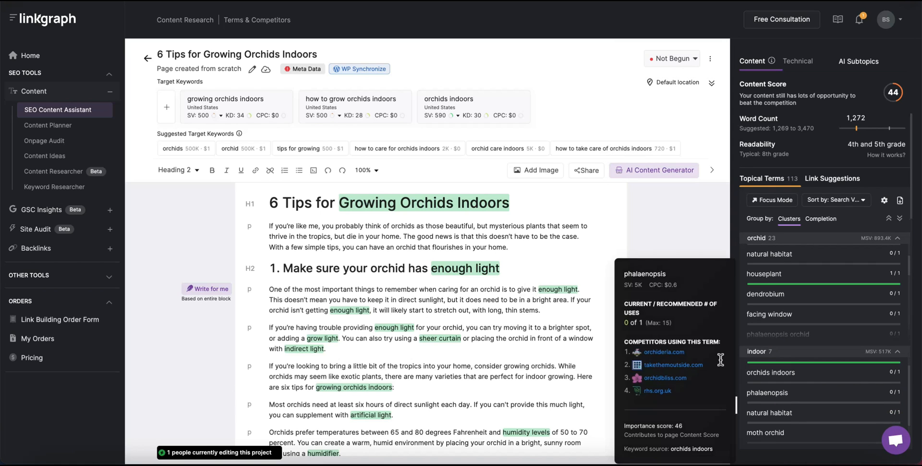
scroll(285, 309, down, 5)
click(285, 310)
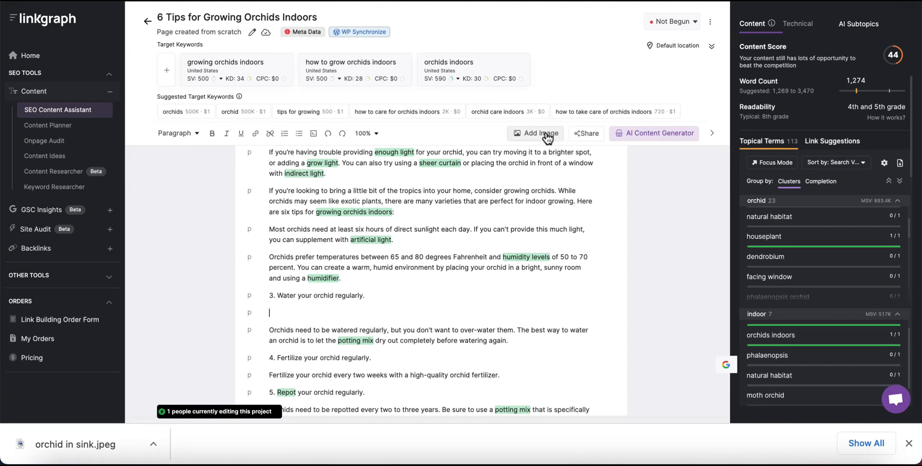
Search the image library for 'orchid', insert the coral-pink orchid photo under step 3, and close the picker.
click(547, 135)
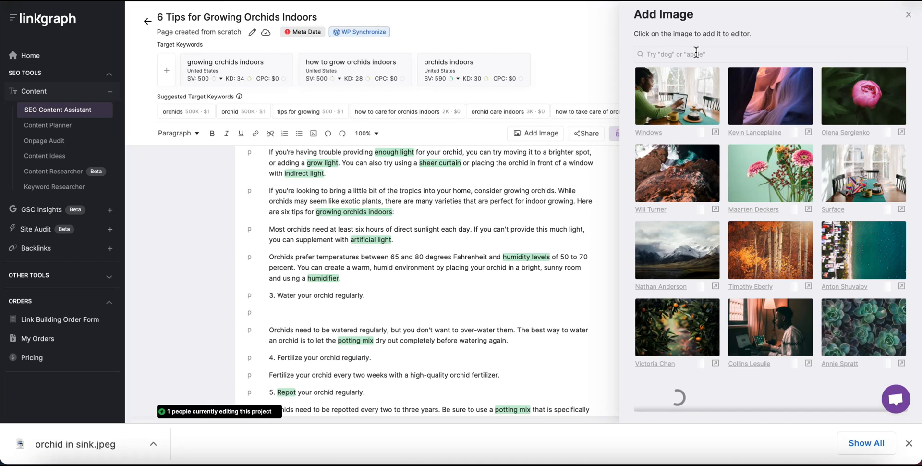
click(680, 51)
text(orchid watering)
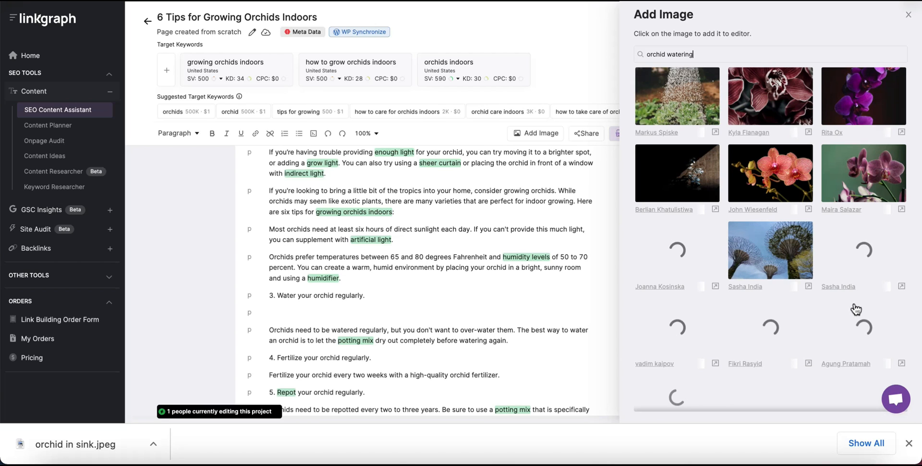
click(769, 182)
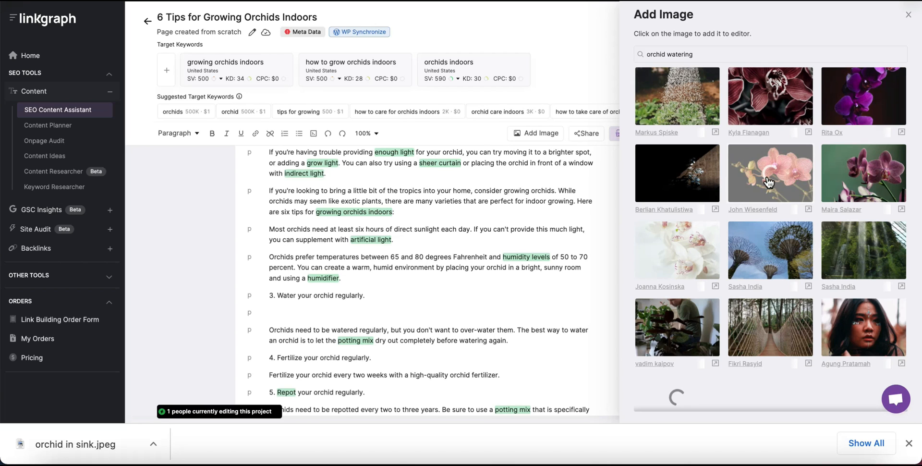
scroll(445, 325, down, 2)
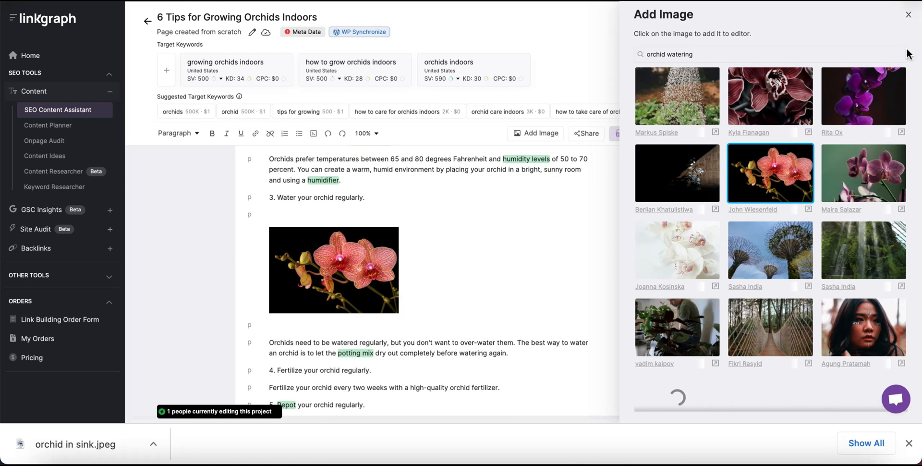
click(909, 14)
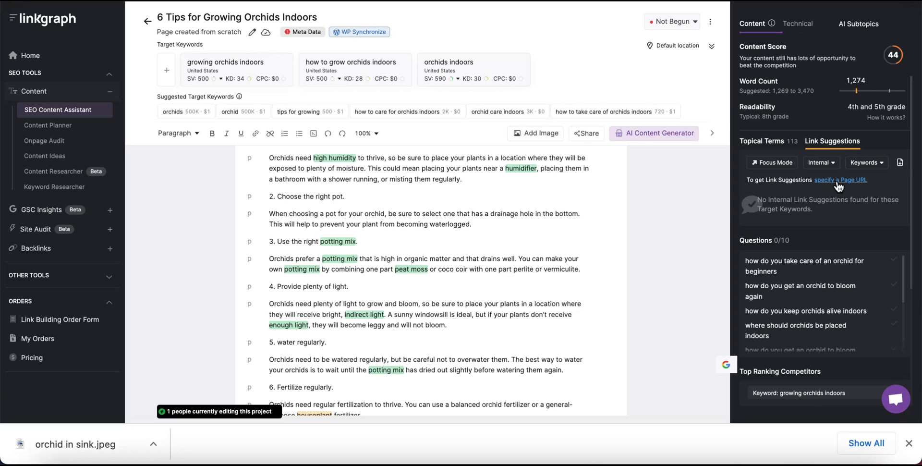
Enter orchids.com as the Page URL under Link Suggestions and apply it.
click(840, 181)
click(788, 127)
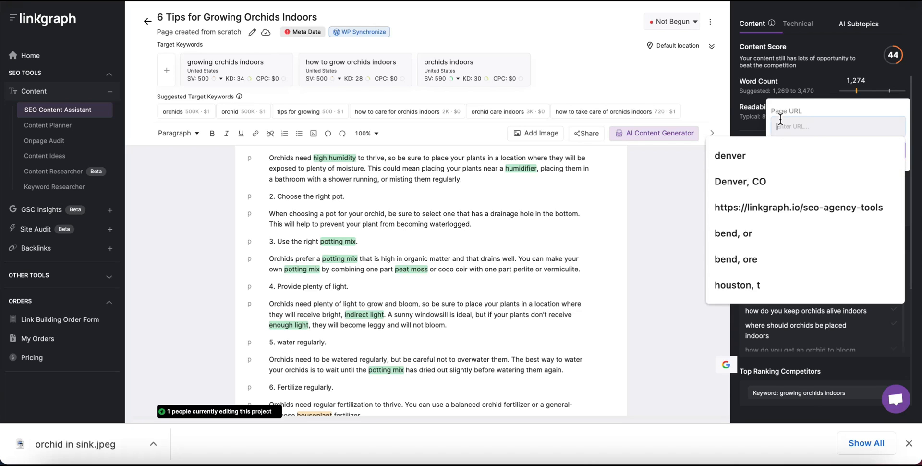
text(orchids.co)
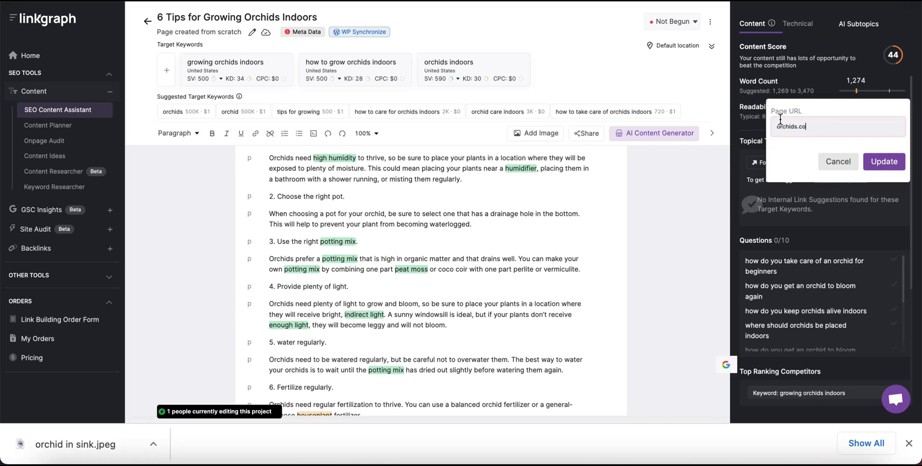
text(m)
click(885, 150)
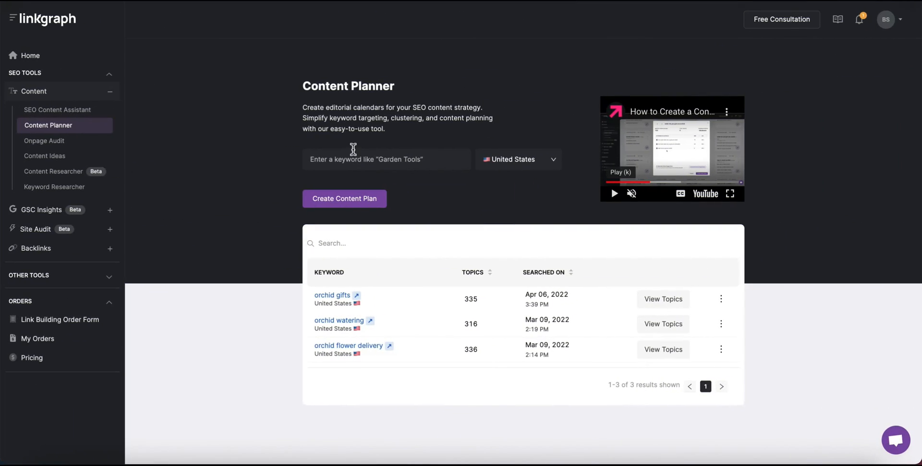
Generate a United States content plan for the keyword 'types of orchids'.
text(type)
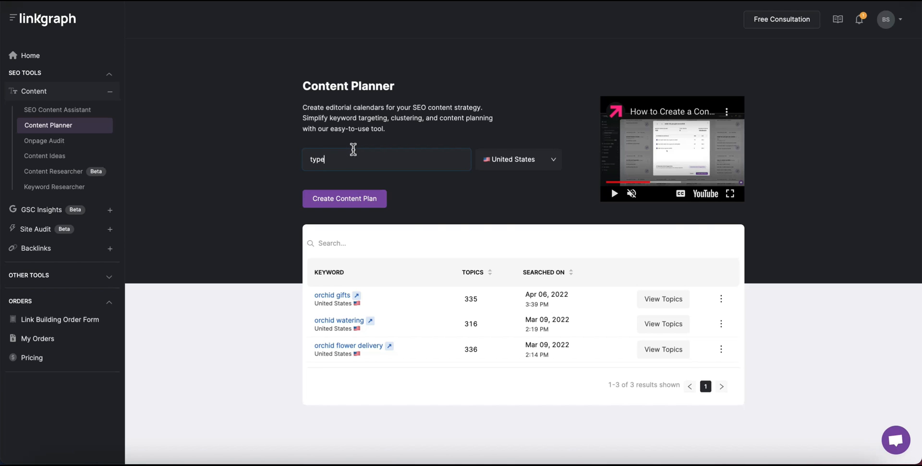
text(s of orchids)
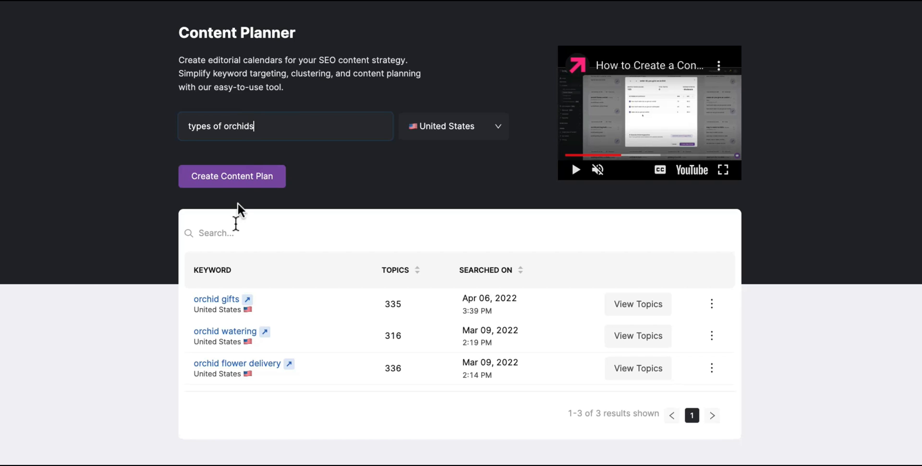
click(241, 184)
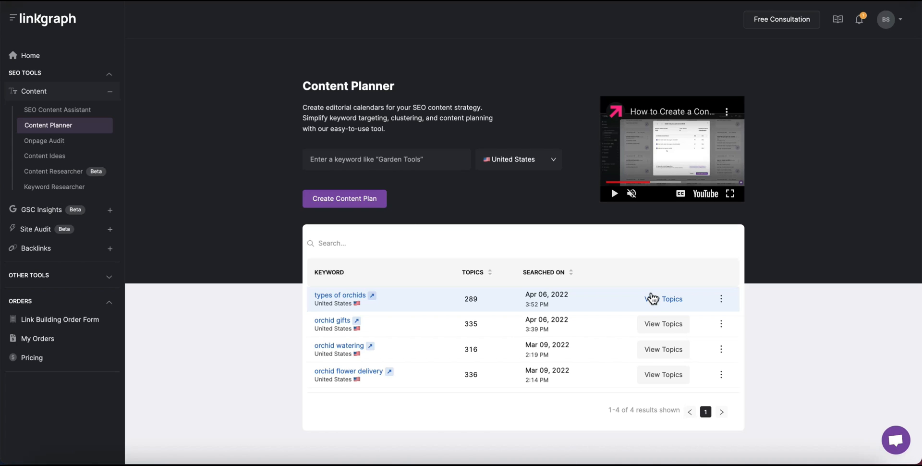
View the 'types of orchids' topics and scroll through the cluster cards, such as 'orchids in pots'.
click(658, 305)
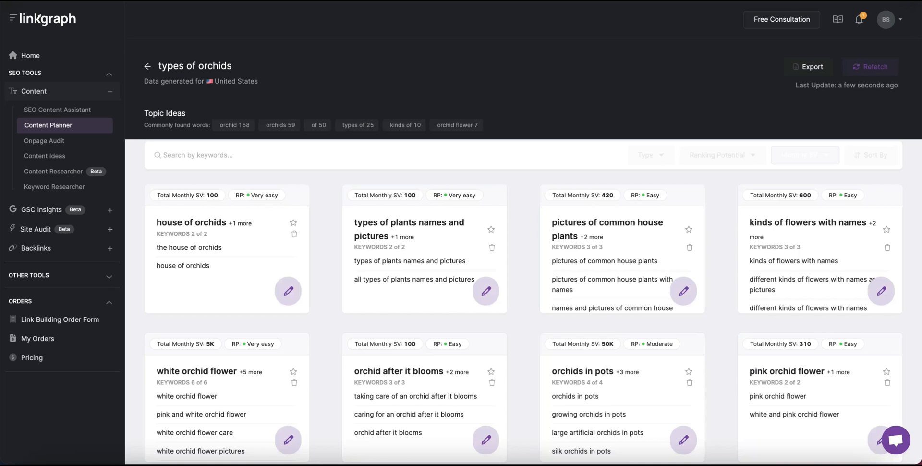
scroll(465, 268, down, 5)
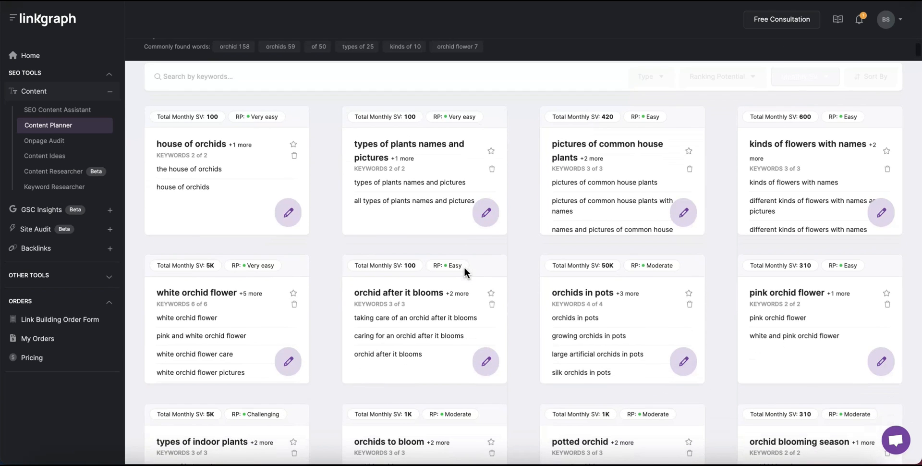
scroll(464, 267, down, 5)
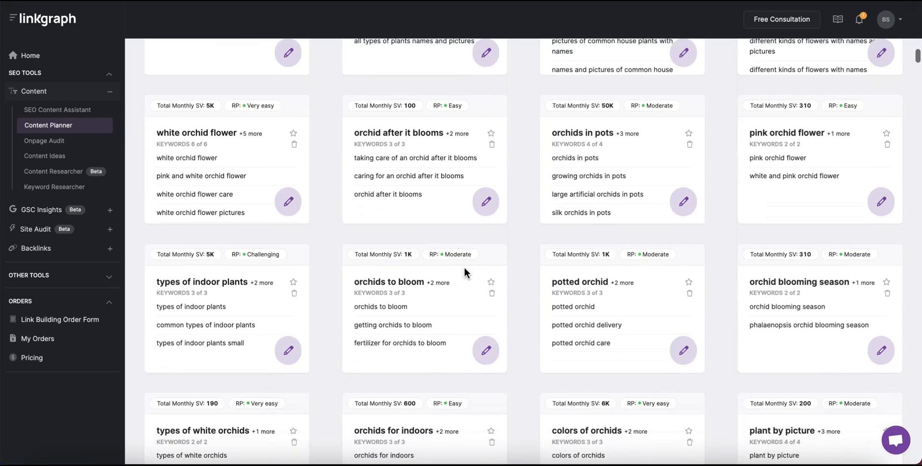
scroll(532, 358, down, 3)
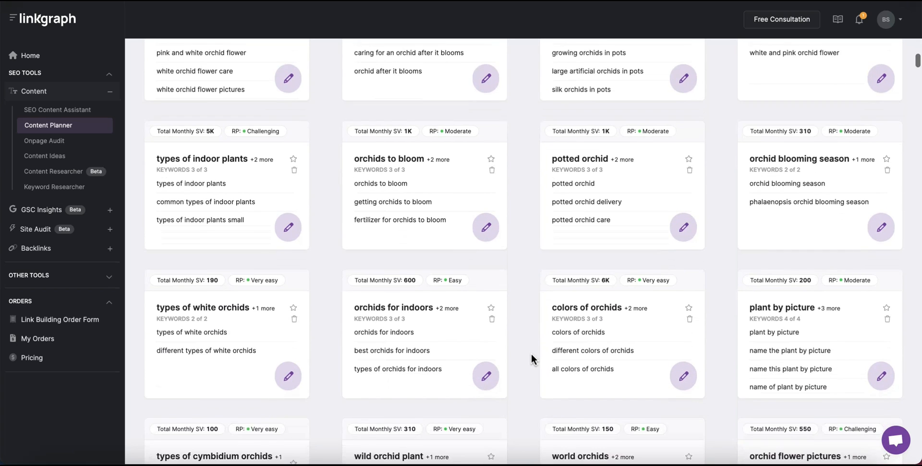
scroll(531, 357, down, 3)
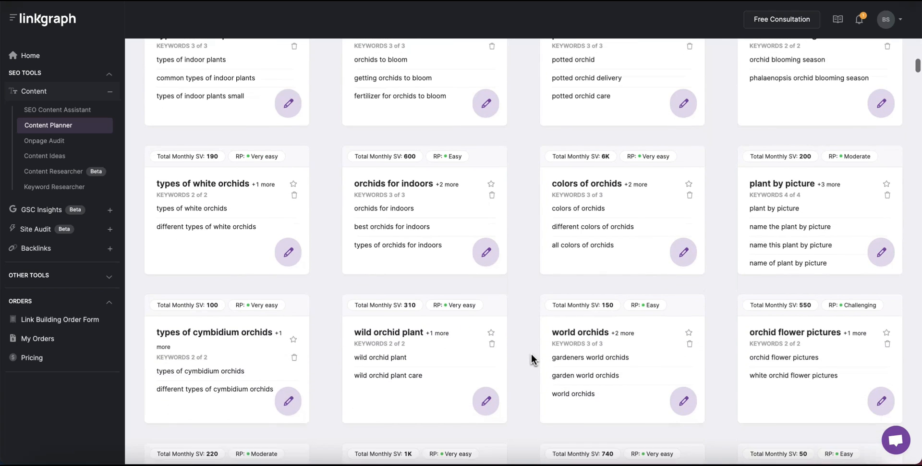
scroll(532, 358, down, 3)
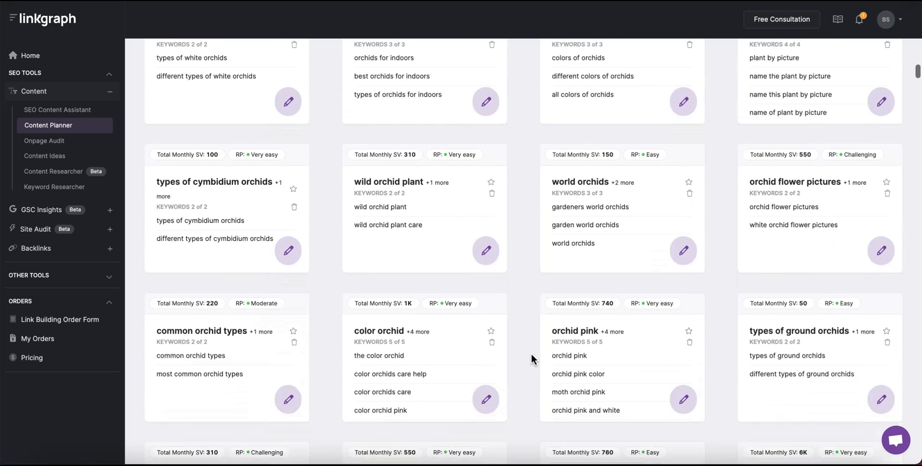
scroll(531, 354, down, 1)
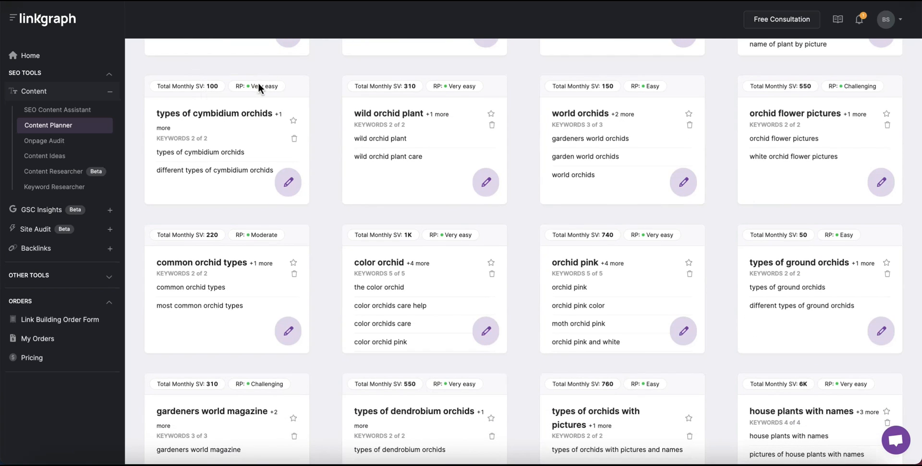
Inspect the types of cymbidium orchids cluster, toggling its second keyword off and back on.
click(282, 183)
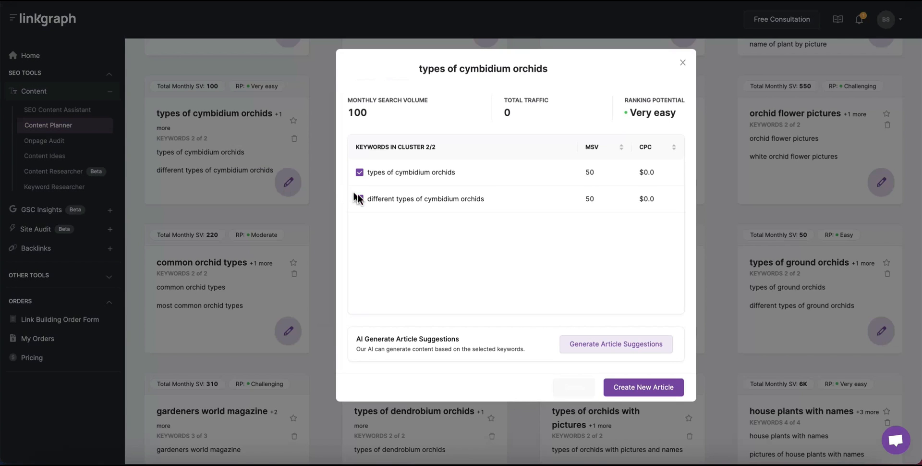
click(361, 200)
click(359, 198)
click(682, 64)
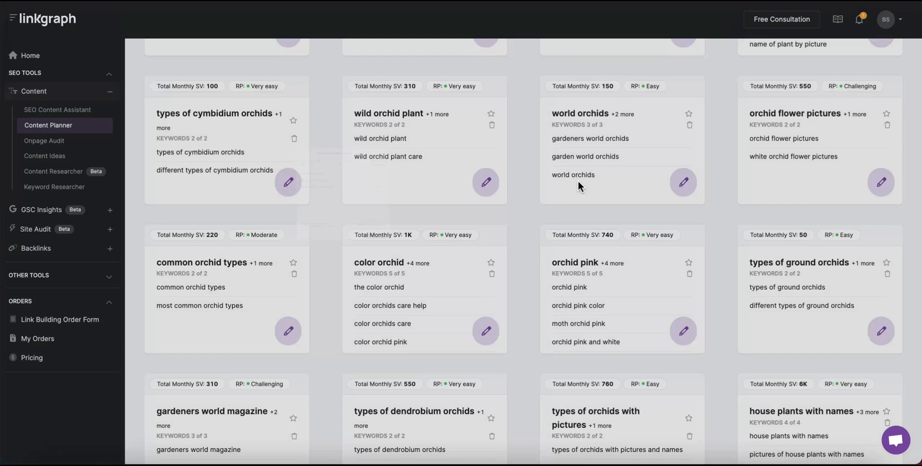
Generate suggestions for common orchid types and create 'The Most Common Orchid Types And How To Care For Them'.
click(288, 331)
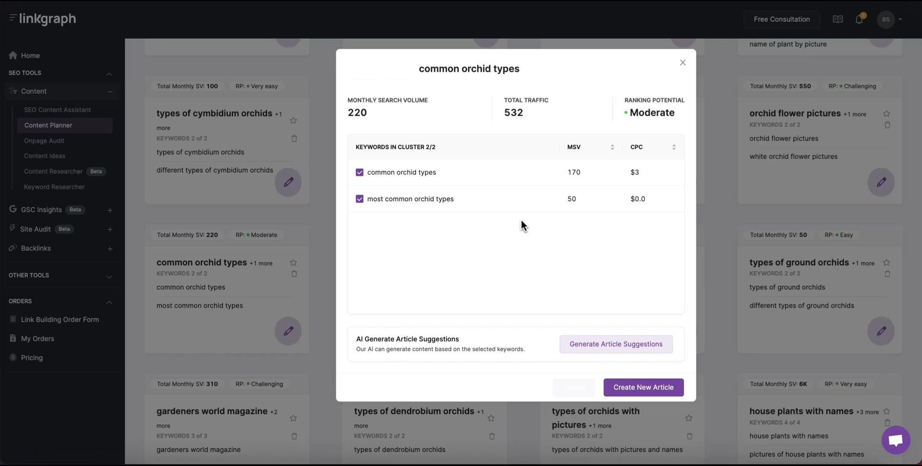
click(605, 343)
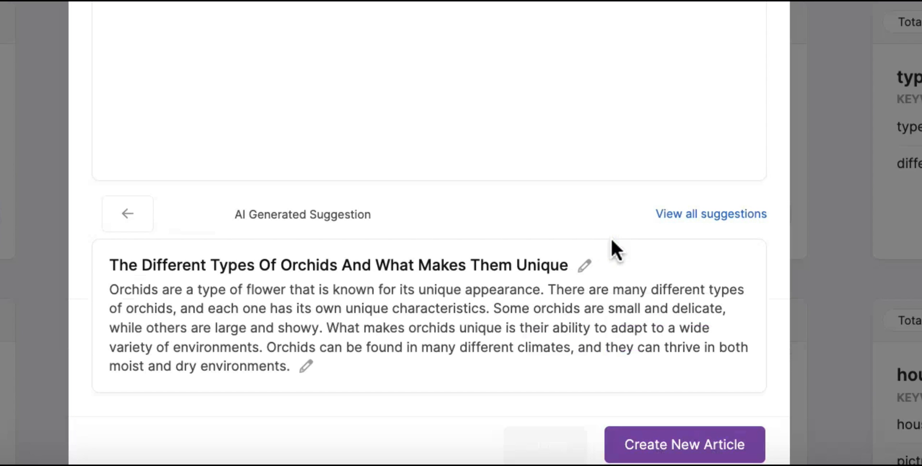
click(195, 216)
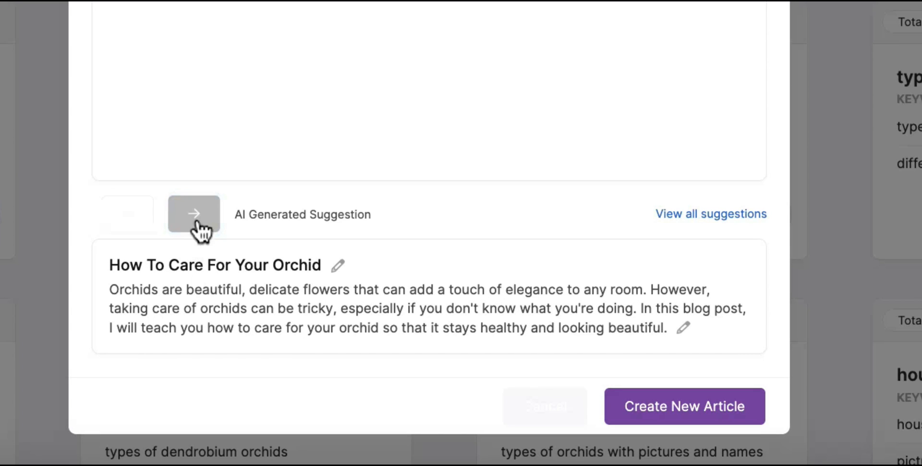
click(199, 220)
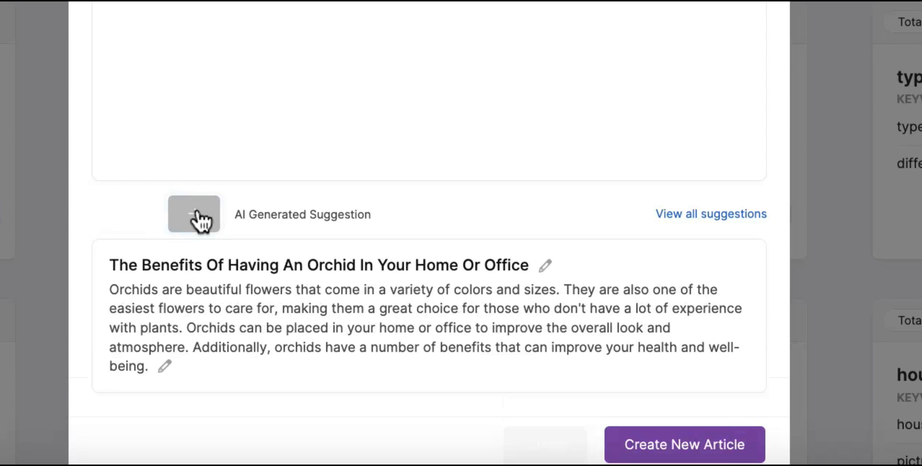
click(199, 220)
click(200, 220)
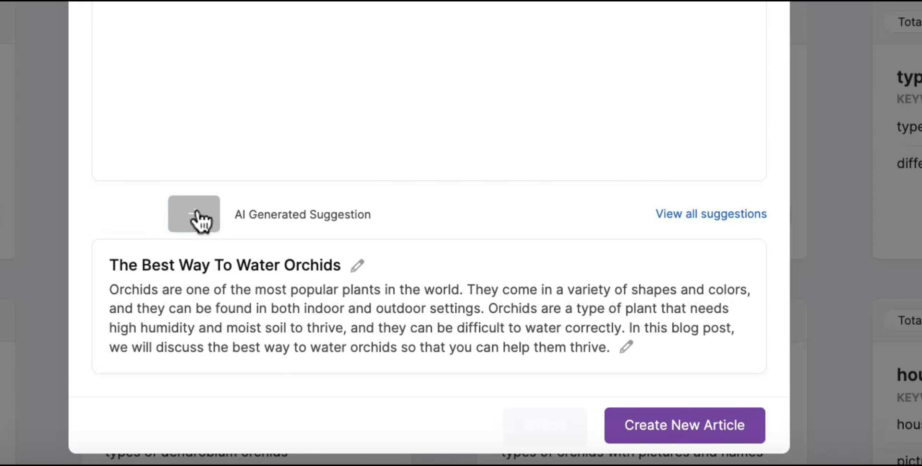
click(199, 220)
click(199, 220)
click(200, 220)
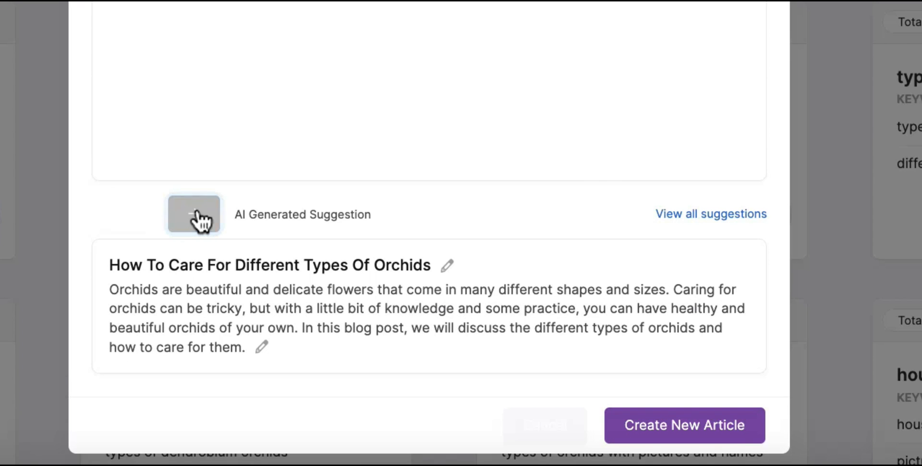
click(199, 220)
click(199, 221)
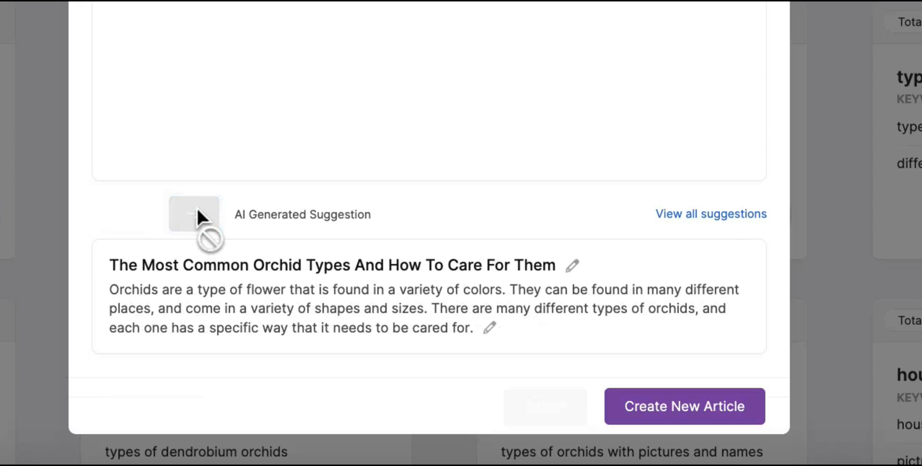
click(672, 413)
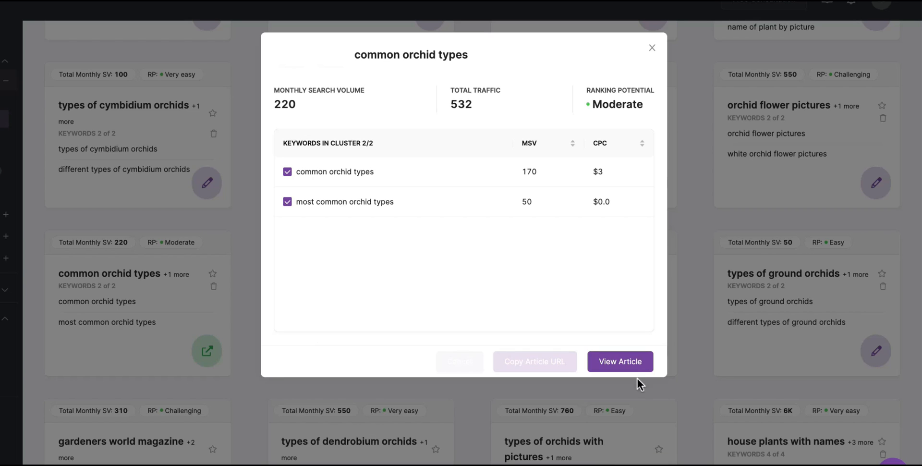
click(652, 46)
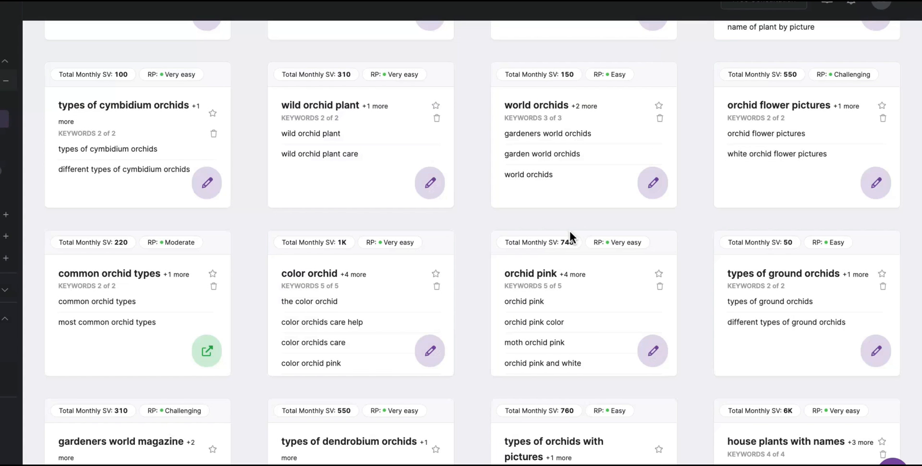
Generate AI suggestions for the types of dendrobium orchids cluster and create an article from them.
scroll(571, 235, down, 5)
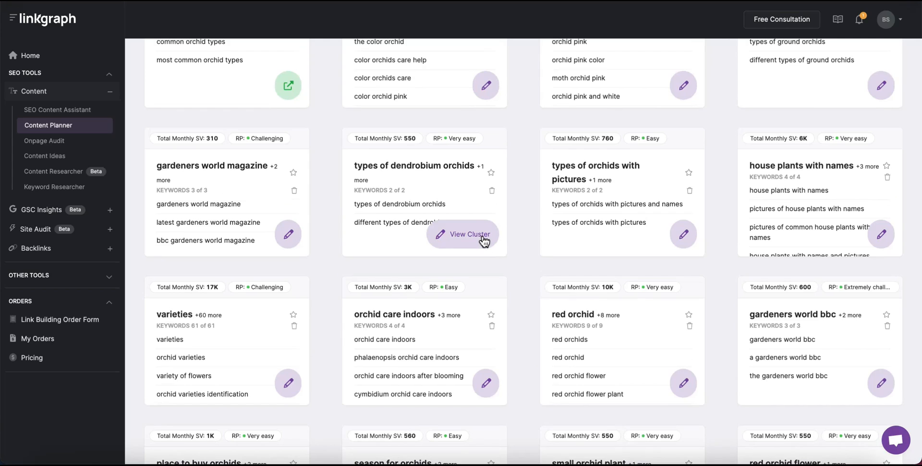
click(483, 238)
click(619, 344)
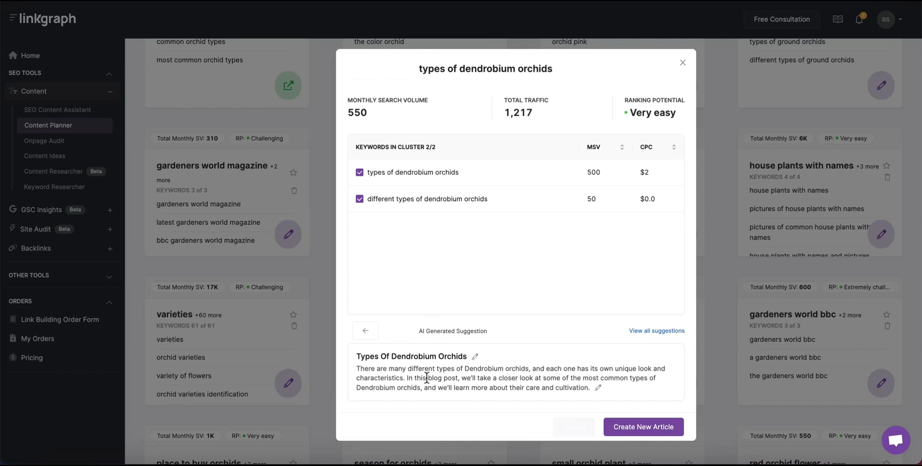
click(638, 427)
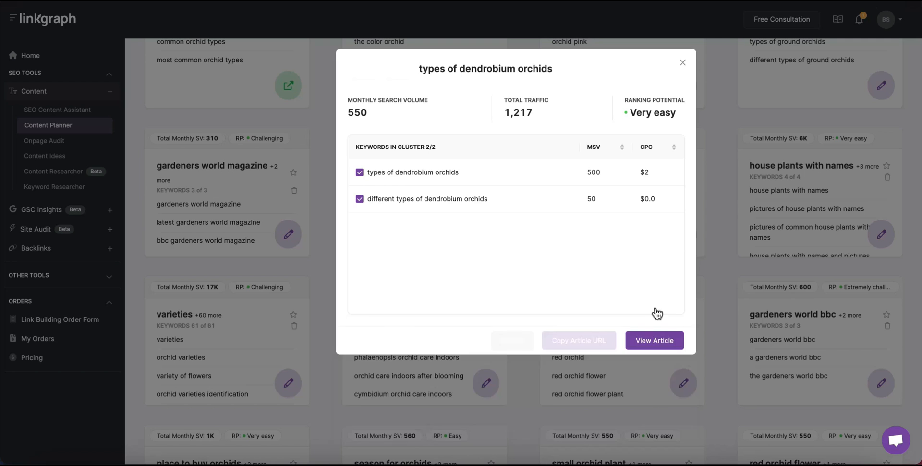
click(682, 62)
Scroll down and look over the orchids for dummies cluster details.
scroll(536, 380, down, 5)
scroll(536, 379, down, 10)
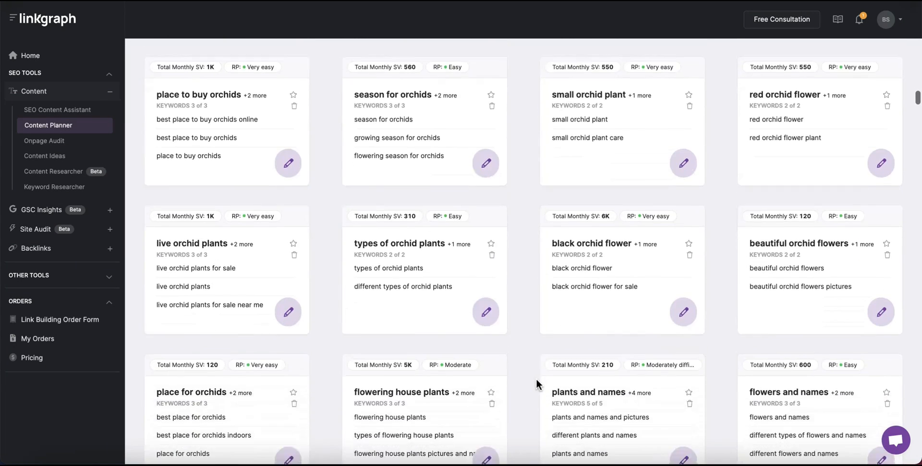
scroll(536, 378, down, 8)
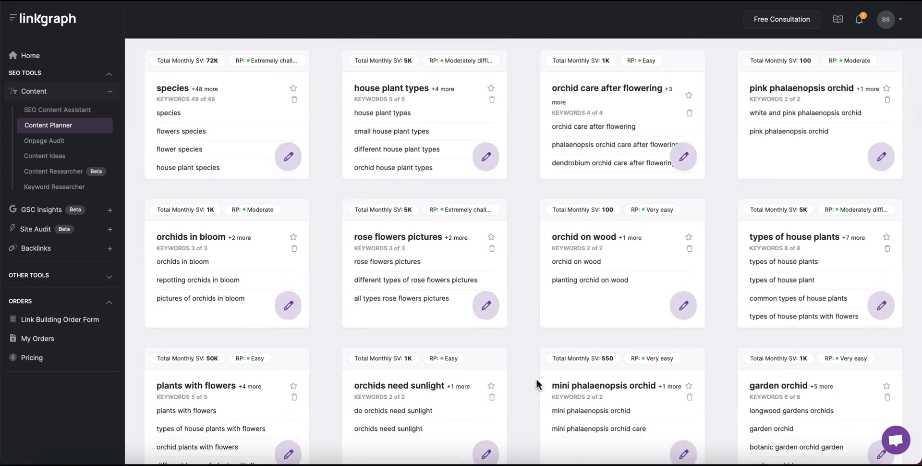
scroll(536, 378, down, 2)
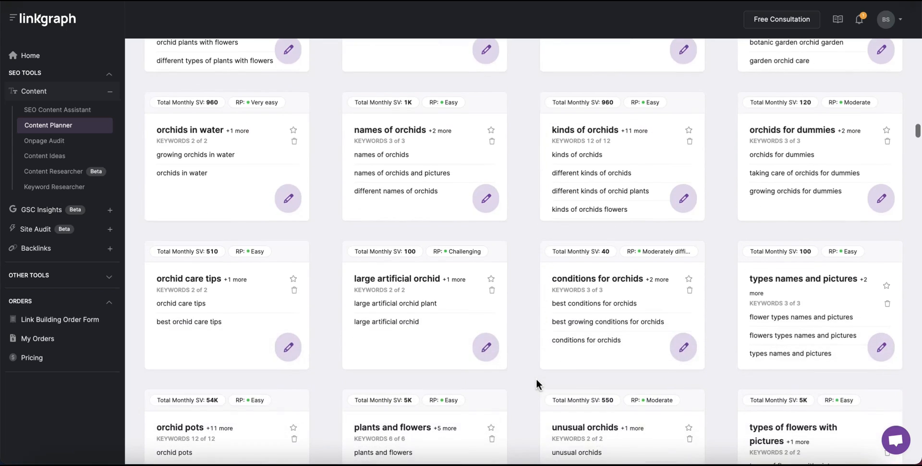
click(877, 202)
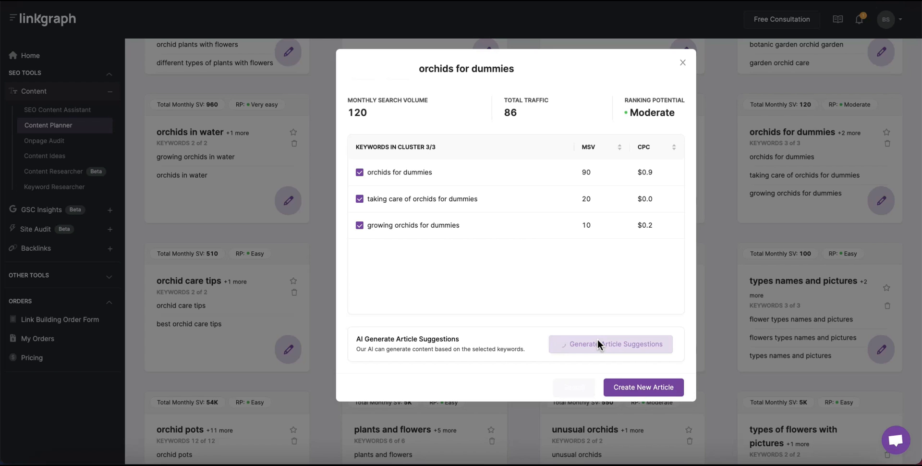
click(682, 63)
Open the unusual orchids cluster and generate AI article suggestions for its keywords.
scroll(512, 301, down, 1)
scroll(511, 300, down, 6)
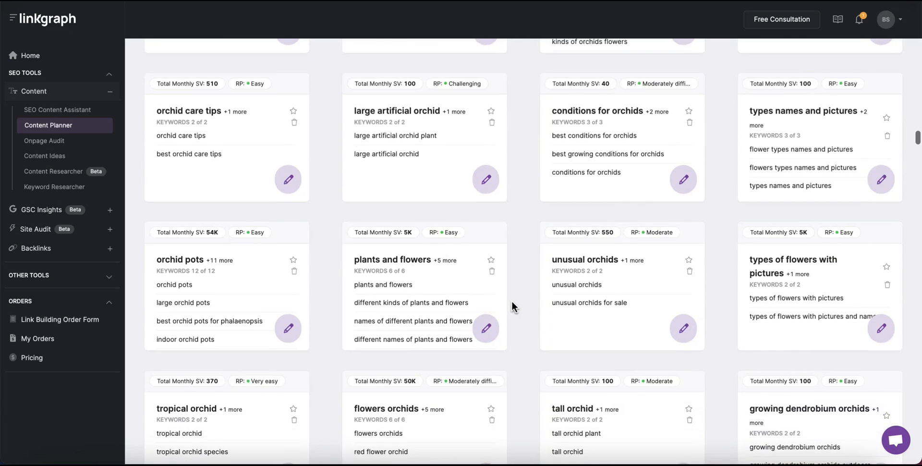
click(679, 176)
click(621, 344)
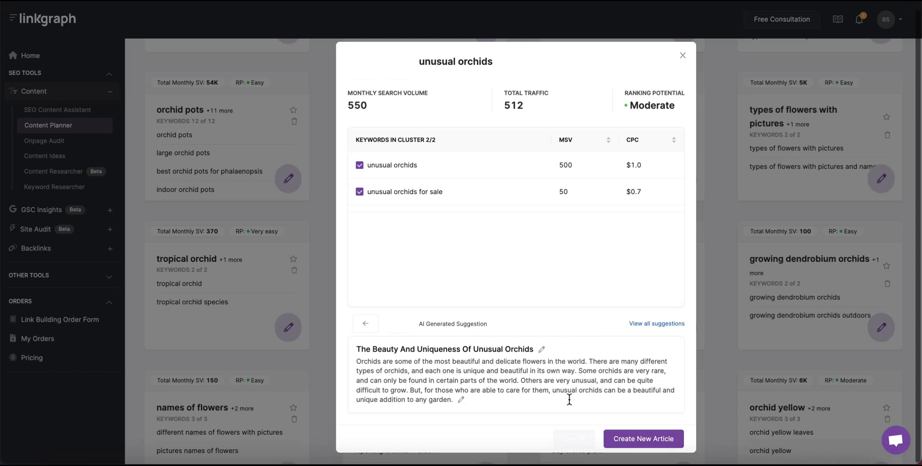
Pick the 'Unusual Orchids: A Guide To…' suggestion, create the article, and open it.
click(397, 331)
click(397, 331)
click(397, 330)
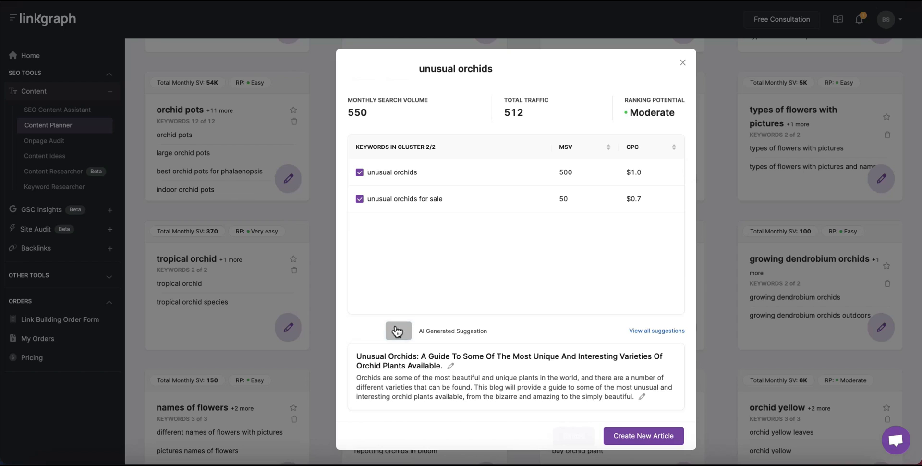
click(657, 436)
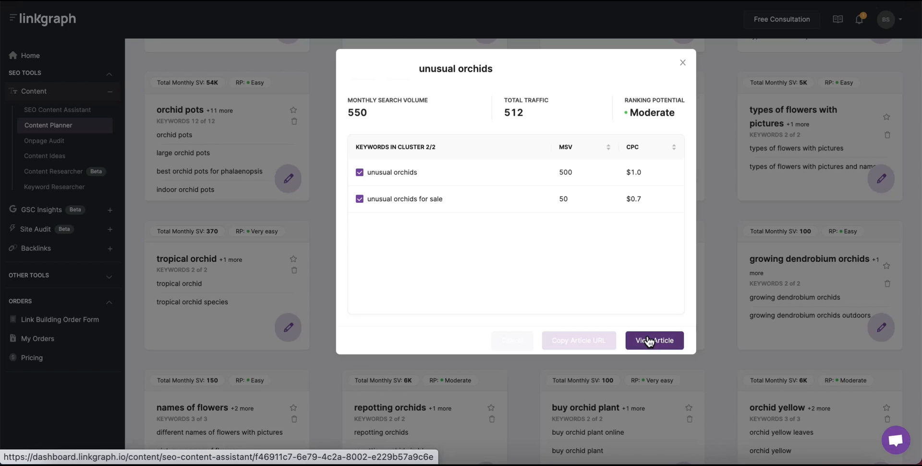
click(649, 341)
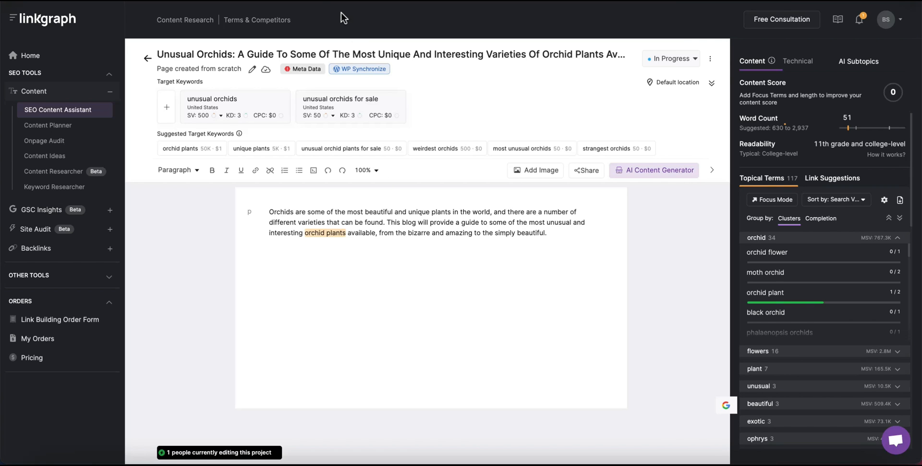
Add 'most unusual orchids' as a third target keyword.
mouse_move(500, 233)
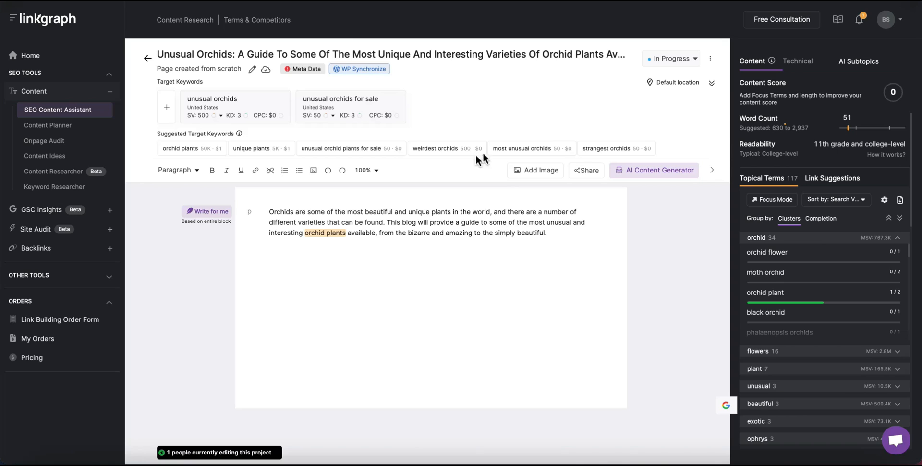
mouse_move(539, 152)
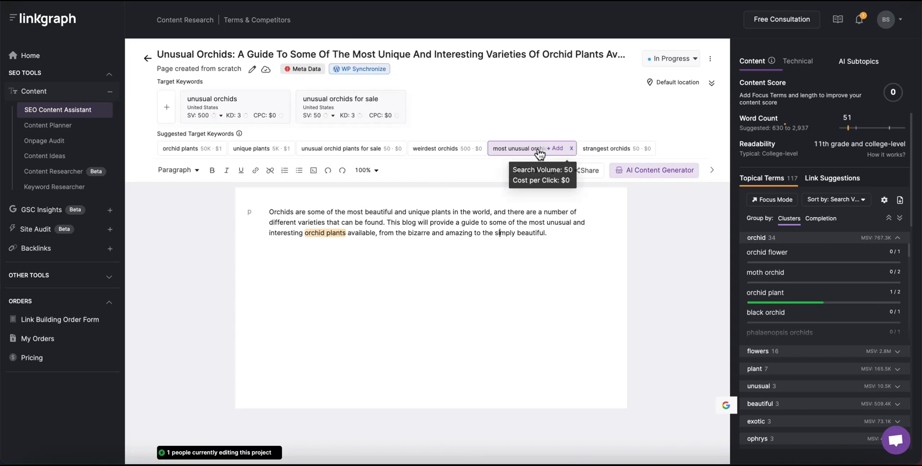
click(539, 152)
Go back to the content project list and scroll through it to find the unusual orchids article.
mouse_move(501, 234)
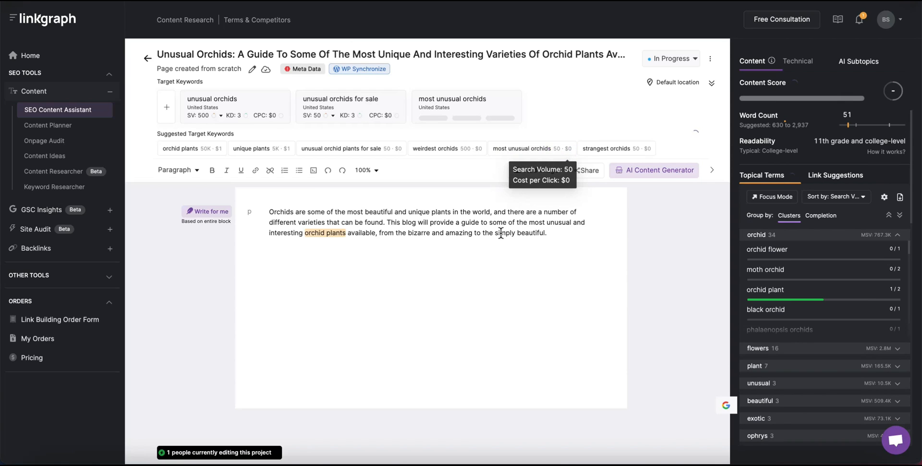
click(148, 58)
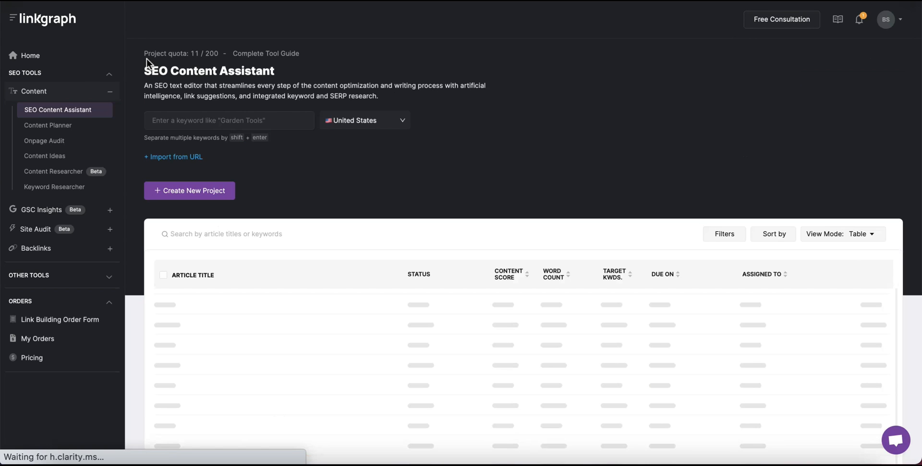
scroll(389, 196, down, 1)
scroll(389, 195, up, 1)
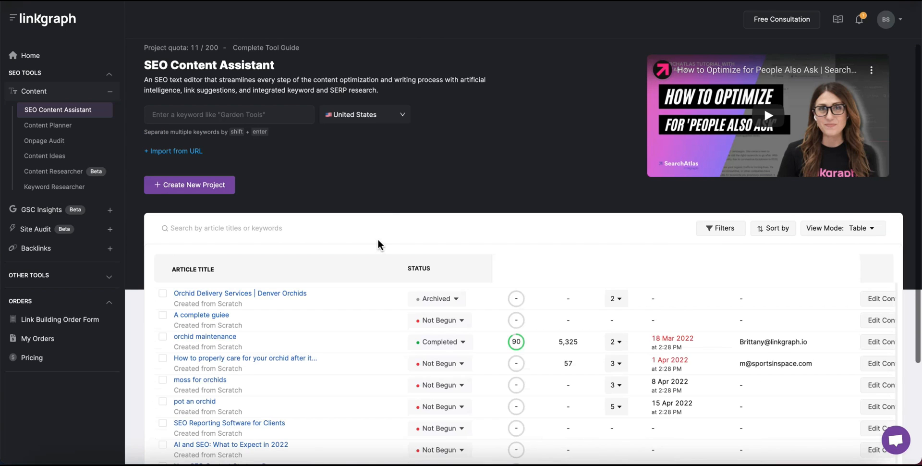
scroll(378, 244, down, 3)
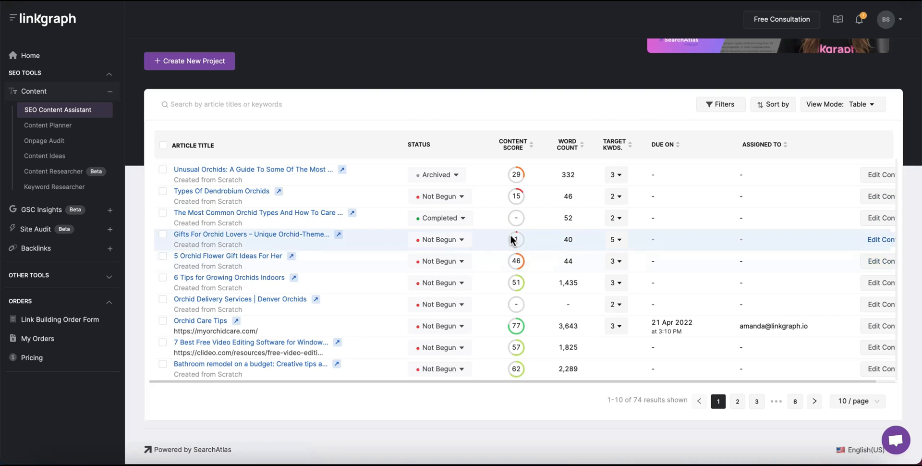
Set the top three articles' due dates to 7, 14 and 22 Apr 2022.
click(688, 174)
click(663, 174)
click(690, 172)
click(739, 239)
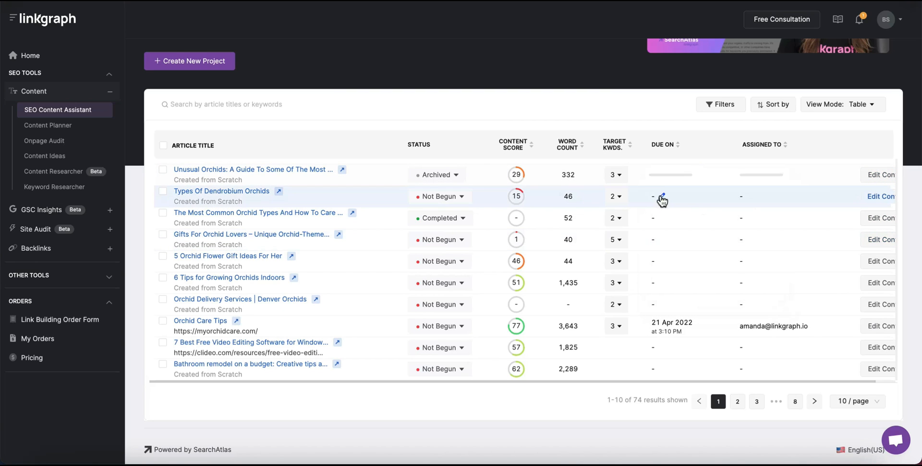
click(662, 196)
click(699, 192)
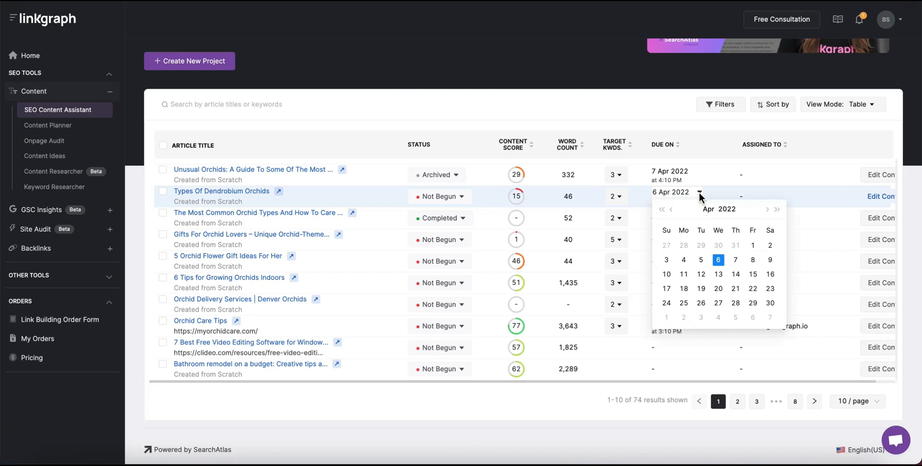
click(736, 274)
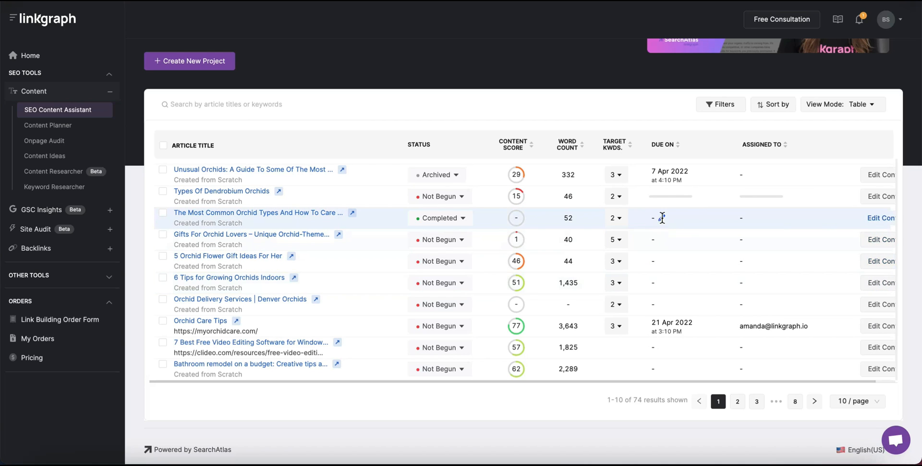
click(663, 217)
click(700, 213)
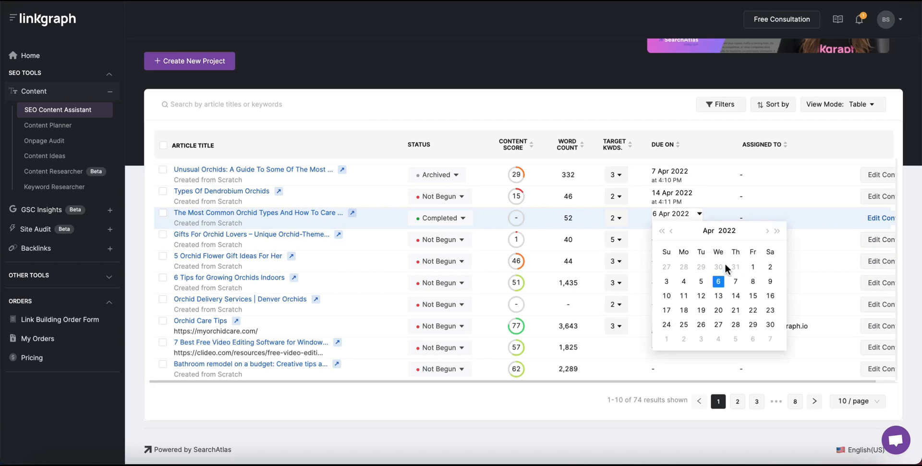
click(753, 311)
Assign the first article to a teammate, then return to the Content Planner.
click(742, 177)
click(759, 175)
click(763, 227)
click(745, 176)
text(a)
click(342, 180)
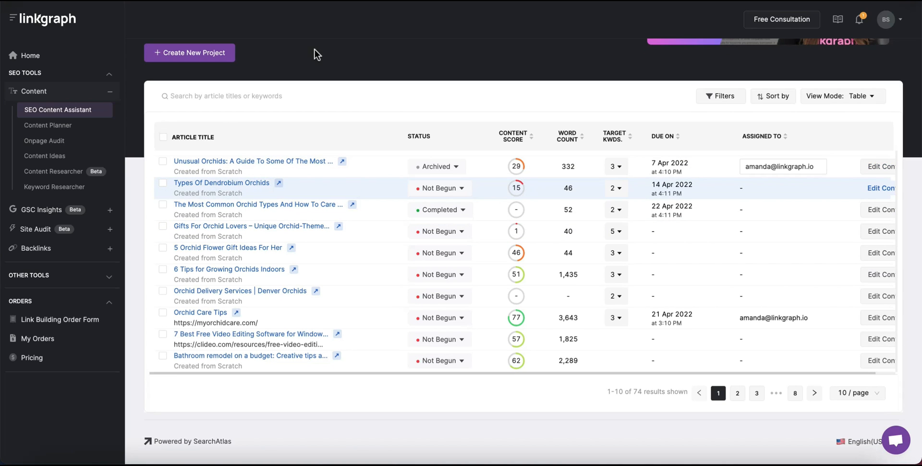
click(42, 127)
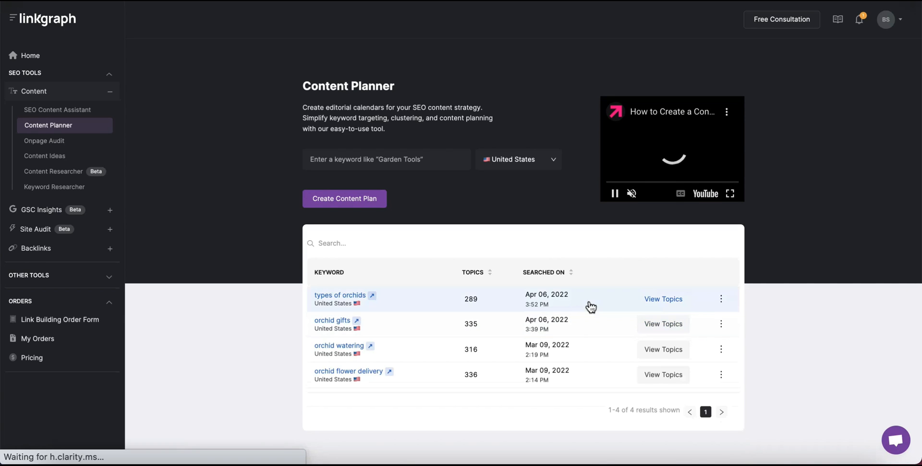
Show the 'types of orchids' topic ideas and scroll through the topic cards.
click(668, 301)
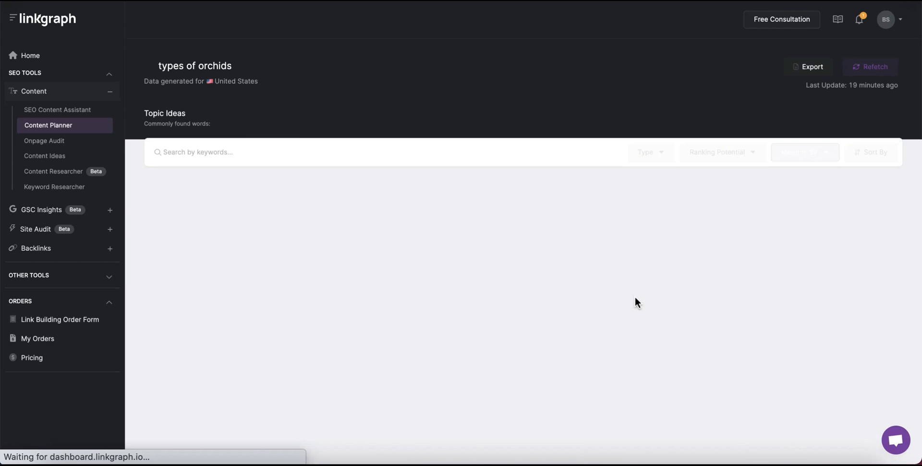
scroll(635, 301, down, 5)
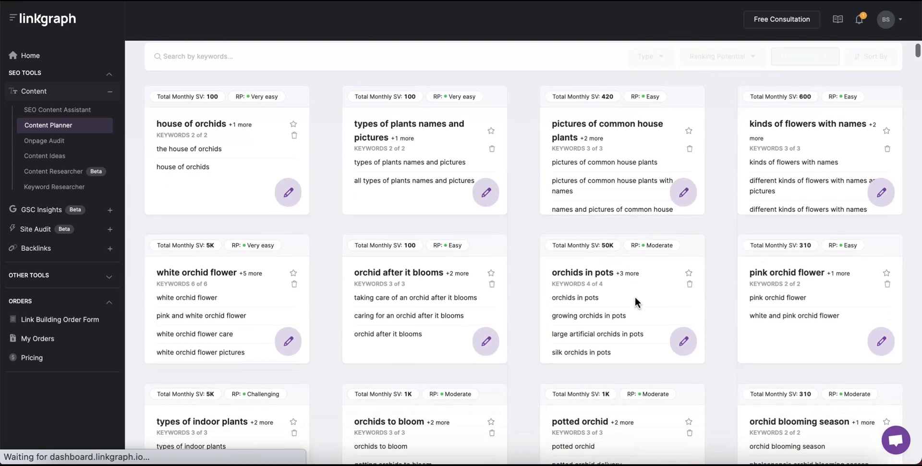
scroll(636, 288, down, 5)
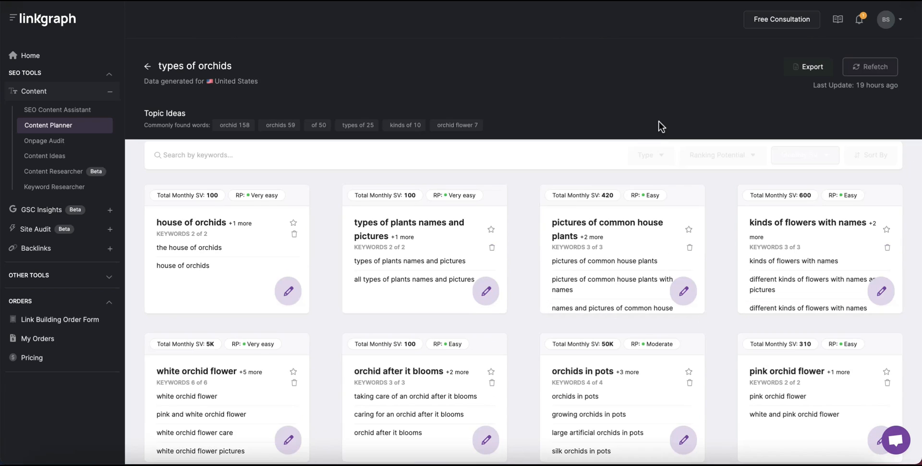
Run an on-page audit of repotme.com/pages/orchid-watering for the keyword 'orchid watering'.
click(47, 141)
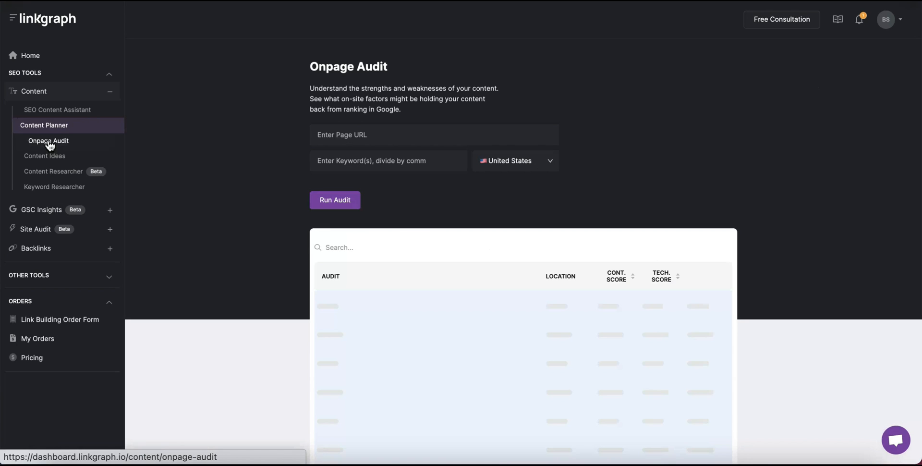
click(355, 138)
click(383, 138)
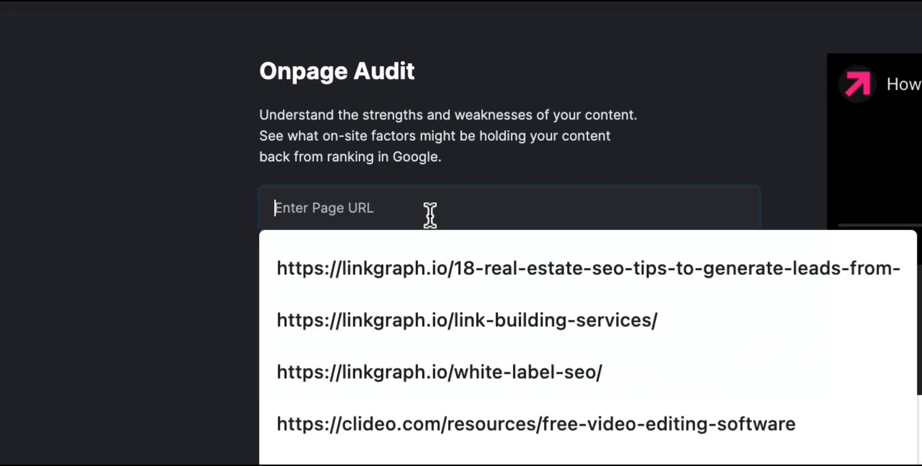
text(https://www.repotme.com/pages/orchid-watering)
click(405, 264)
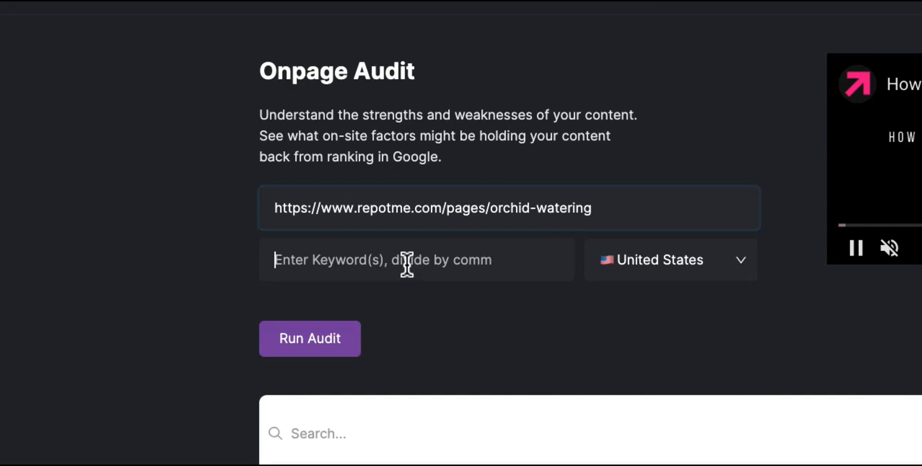
text(orchid wateringa)
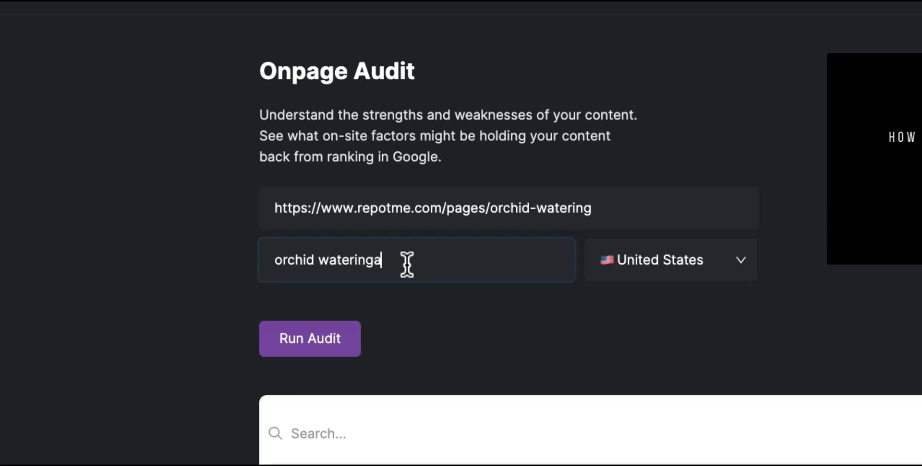
key(BackSpace)
click(314, 350)
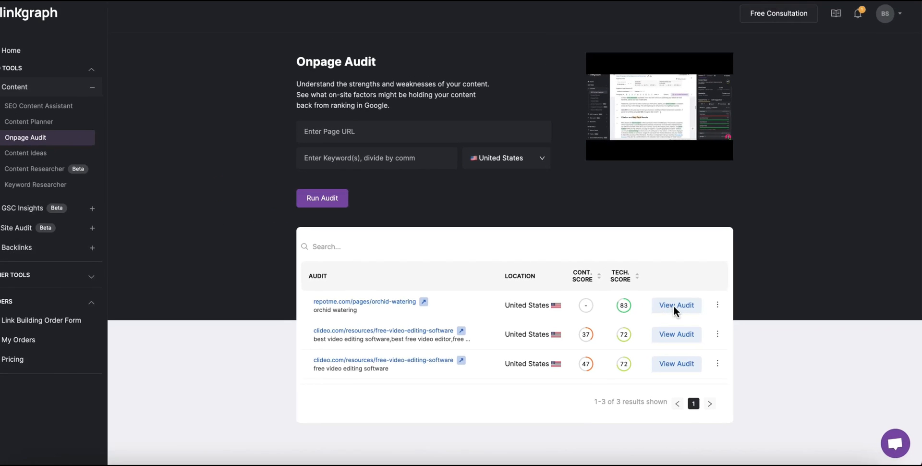
Open the orchid-watering audit report and check its content score comparison chart.
click(688, 308)
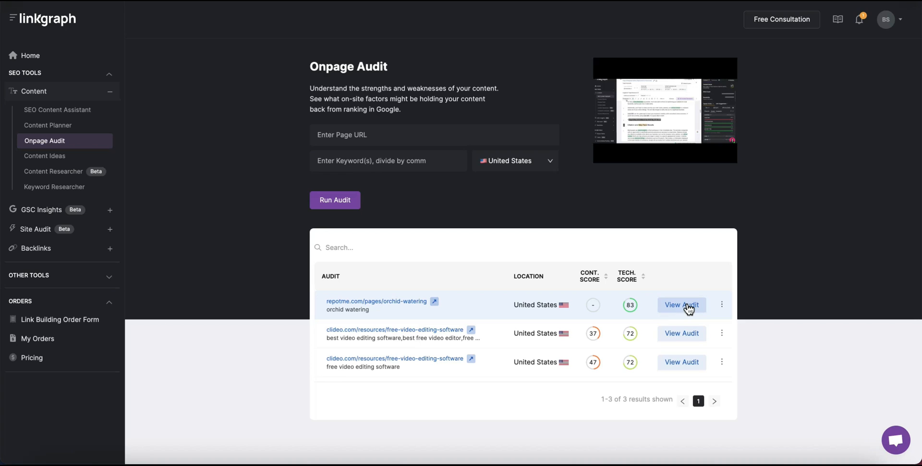
click(689, 307)
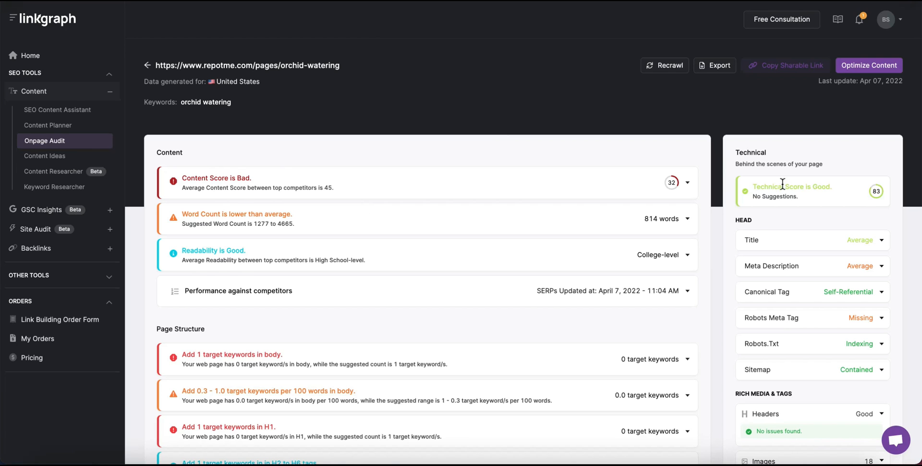
click(688, 184)
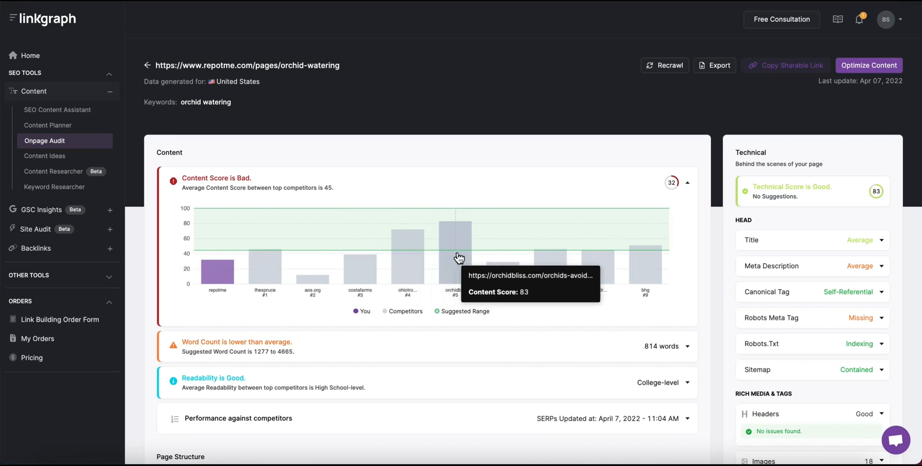
click(691, 183)
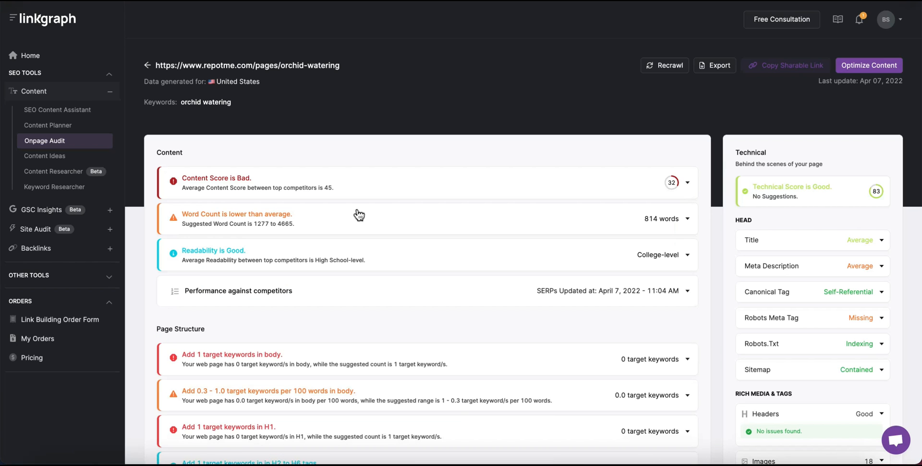
Compare word count and readability with competitors, then expand the competitor performance table.
click(684, 218)
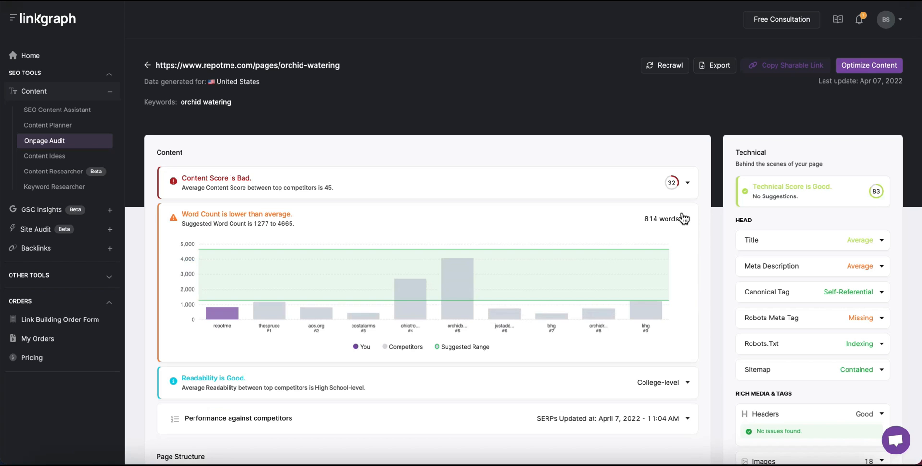
click(684, 219)
scroll(684, 219, down, 2)
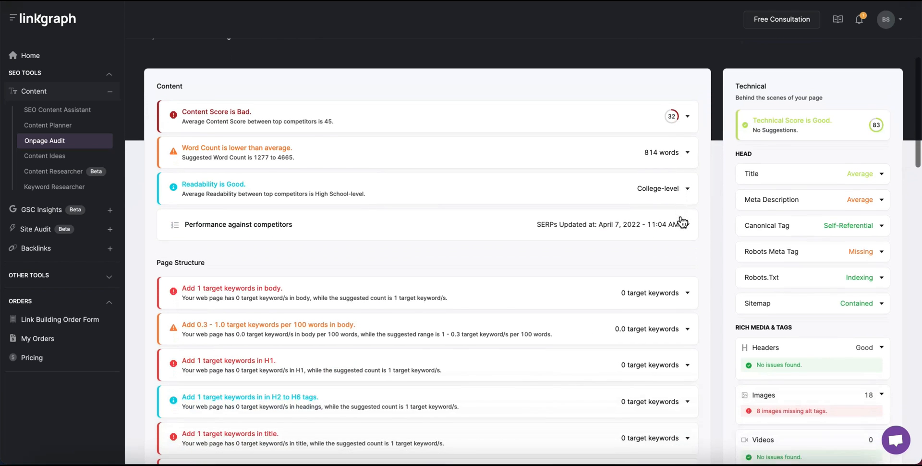
click(678, 173)
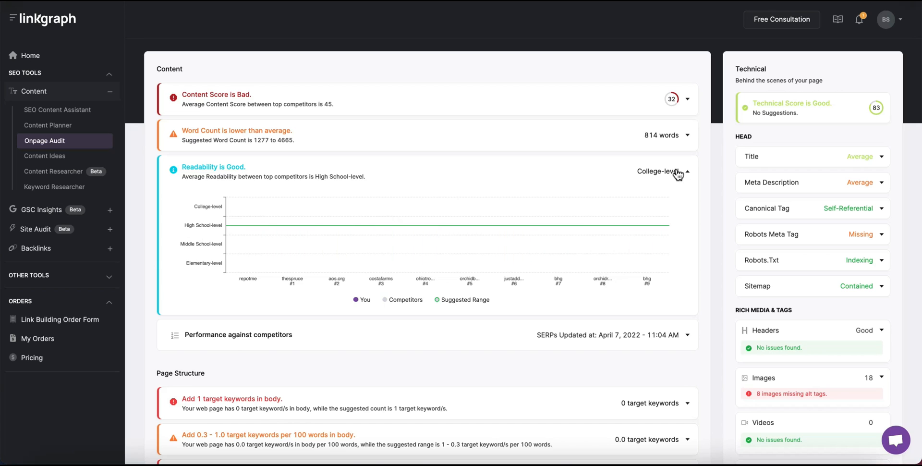
click(678, 173)
click(677, 211)
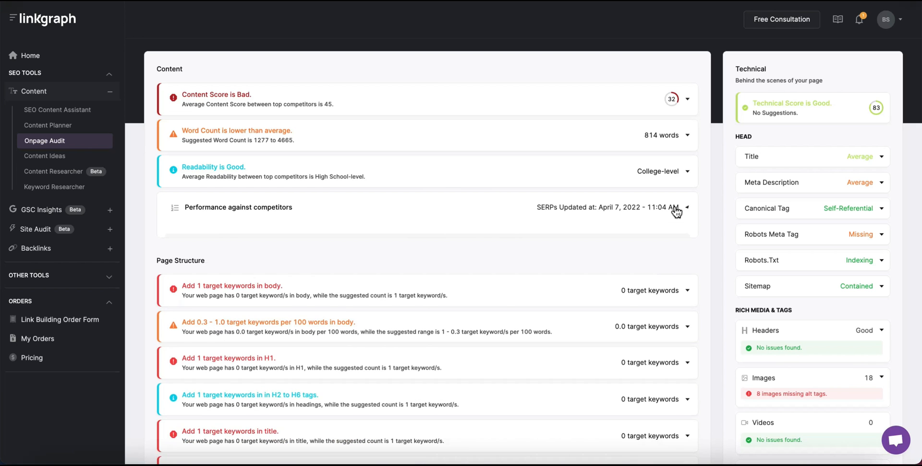
Scroll through the competitor performance table, collapse it, and move down to Page Structure checks.
scroll(613, 333, down, 2)
scroll(612, 335, down, 3)
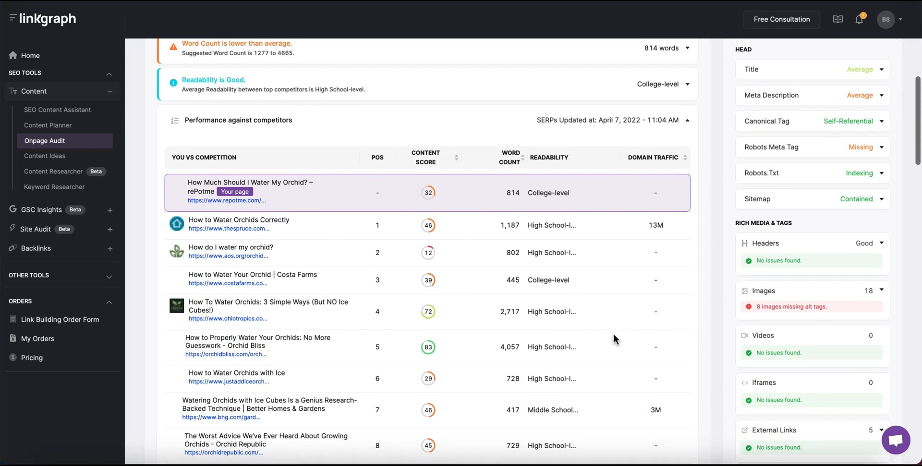
scroll(614, 338, down, 1)
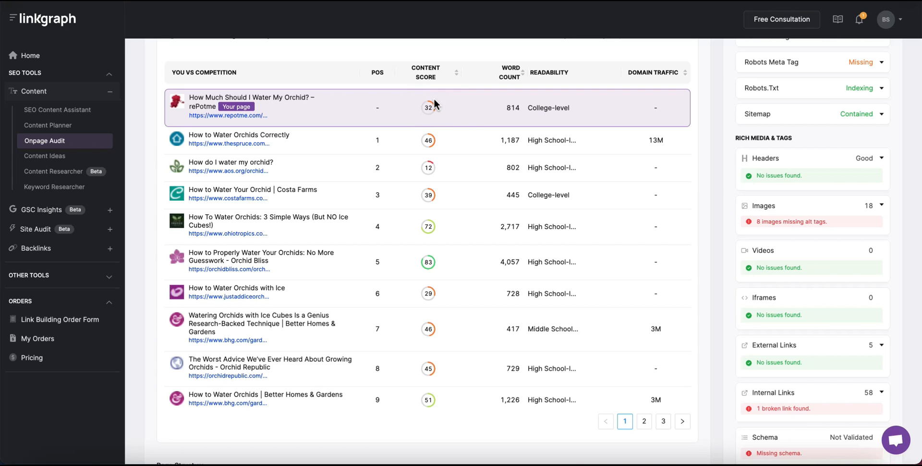
scroll(494, 106, up, 2)
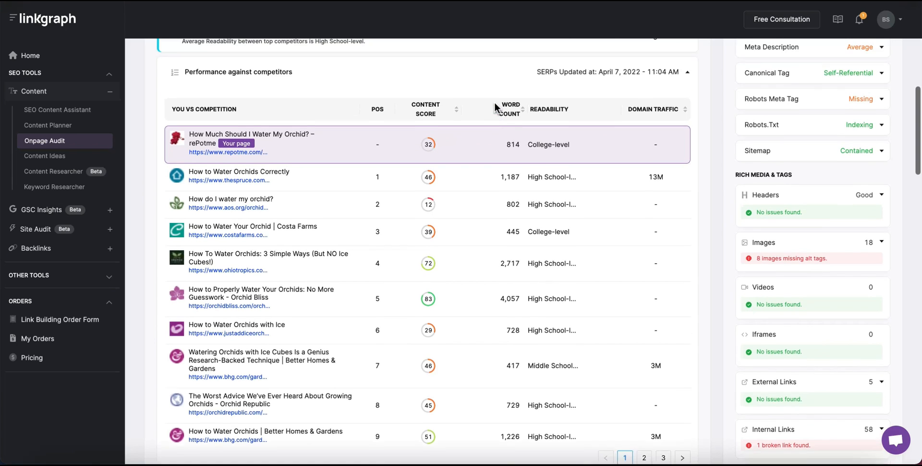
click(688, 85)
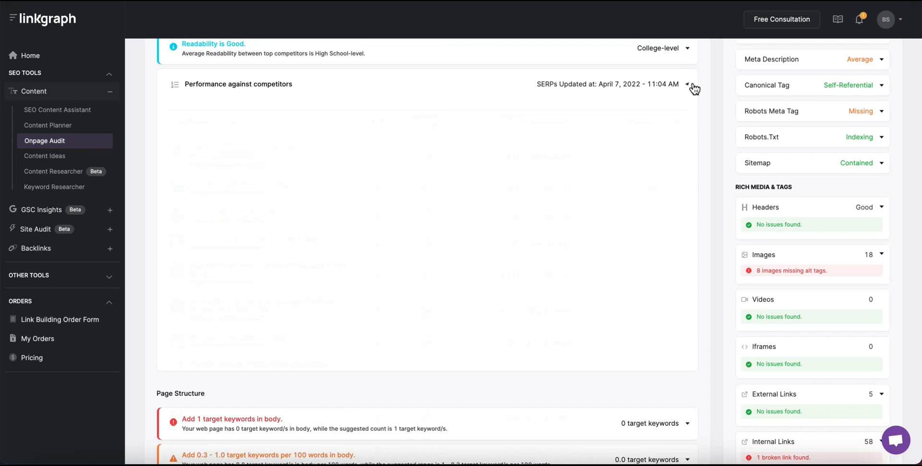
scroll(604, 220, down, 1)
scroll(589, 220, up, 1)
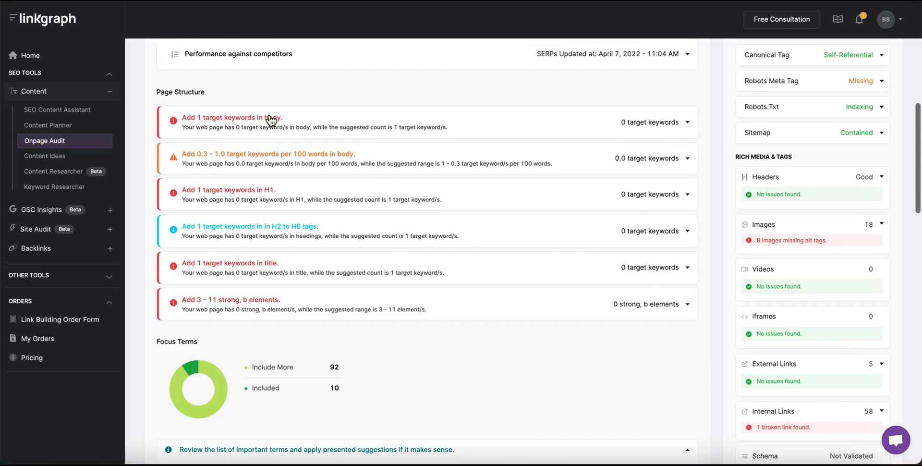
click(677, 134)
click(672, 136)
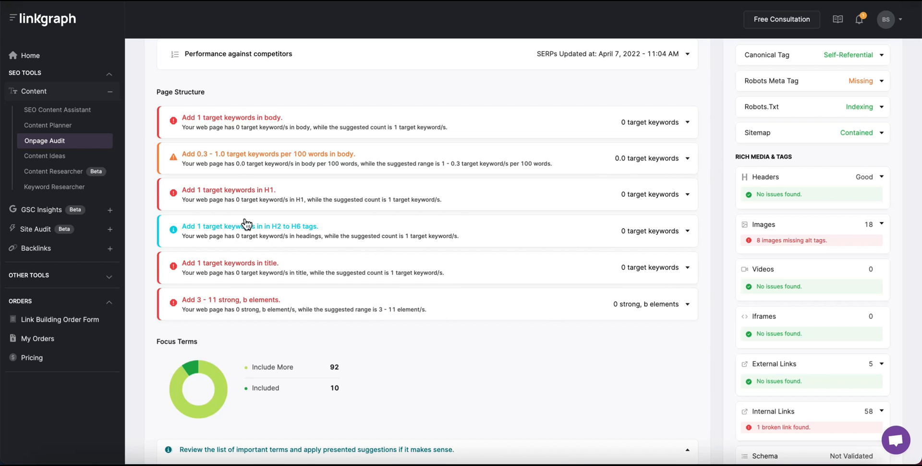
scroll(426, 280, down, 5)
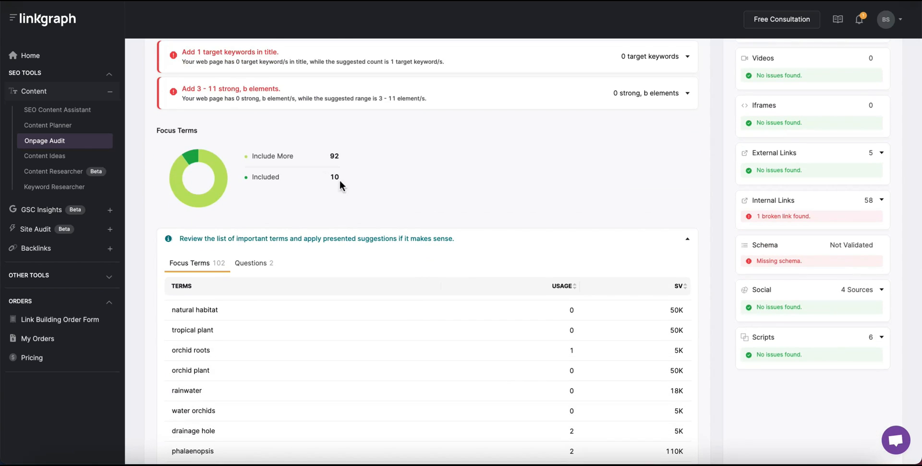
scroll(495, 241, down, 3)
click(619, 381)
click(620, 381)
click(619, 381)
click(619, 381)
scroll(546, 109, down, 8)
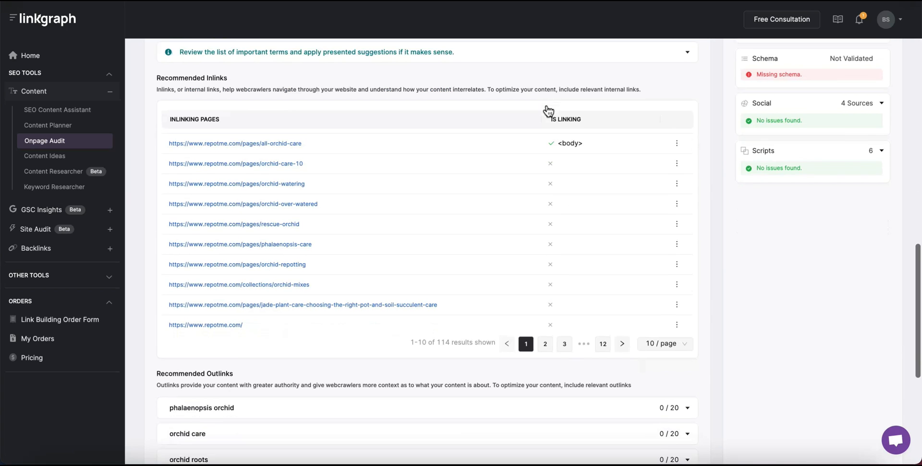
click(622, 322)
click(623, 322)
double_click(487, 323)
click(526, 322)
scroll(500, 298, down, 4)
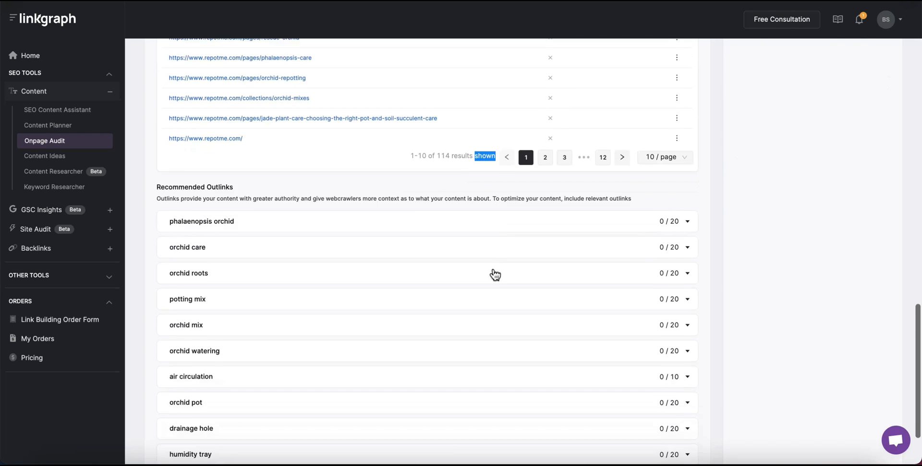
click(687, 146)
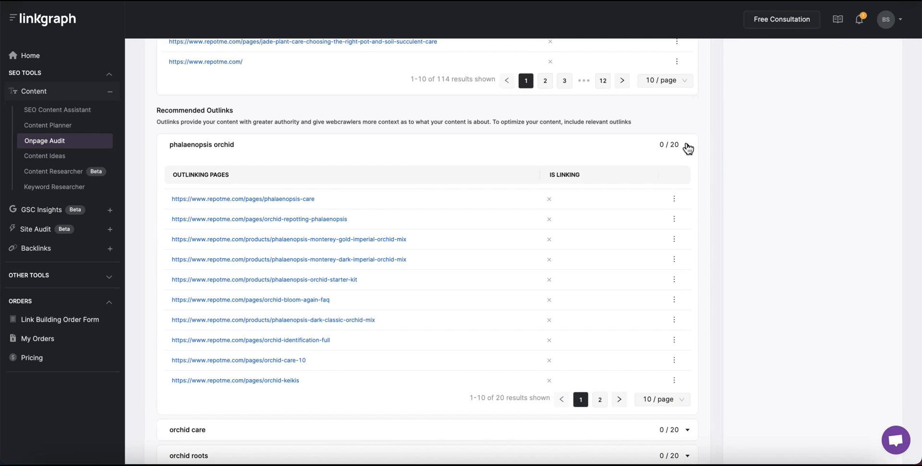
click(688, 146)
click(687, 173)
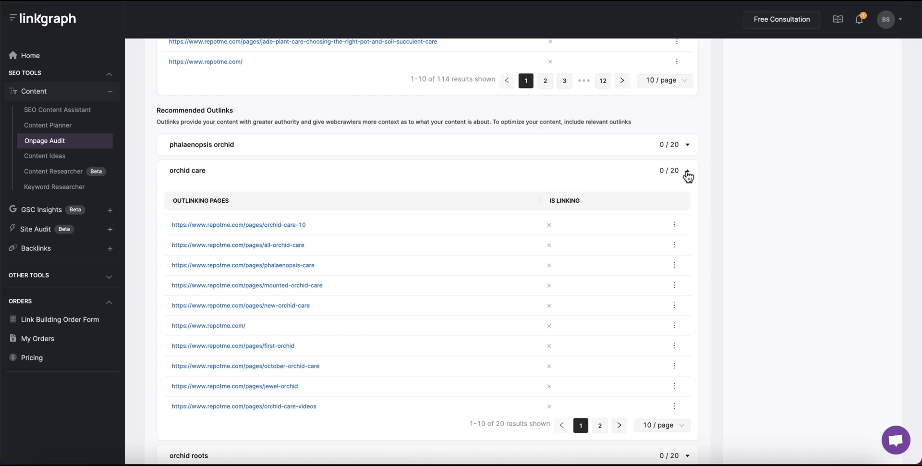
click(688, 172)
scroll(601, 168, up, 7)
scroll(644, 184, down, 6)
scroll(644, 185, up, 18)
scroll(883, 253, down, 2)
click(882, 146)
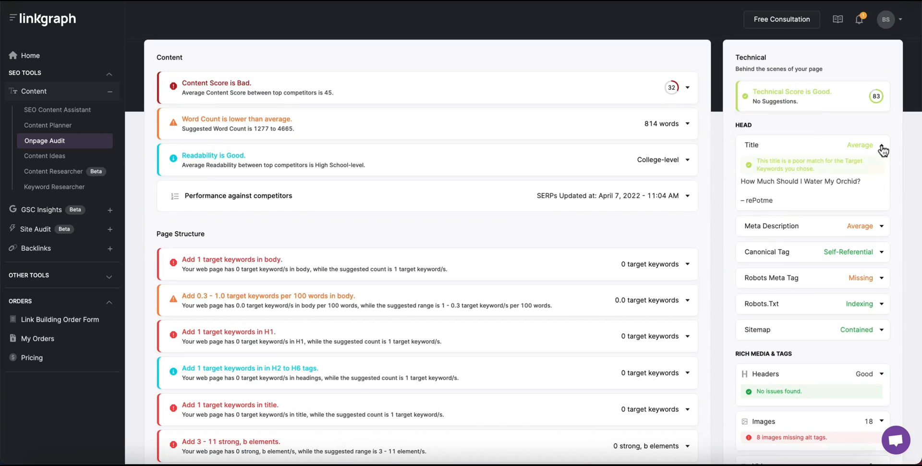
click(883, 150)
click(882, 173)
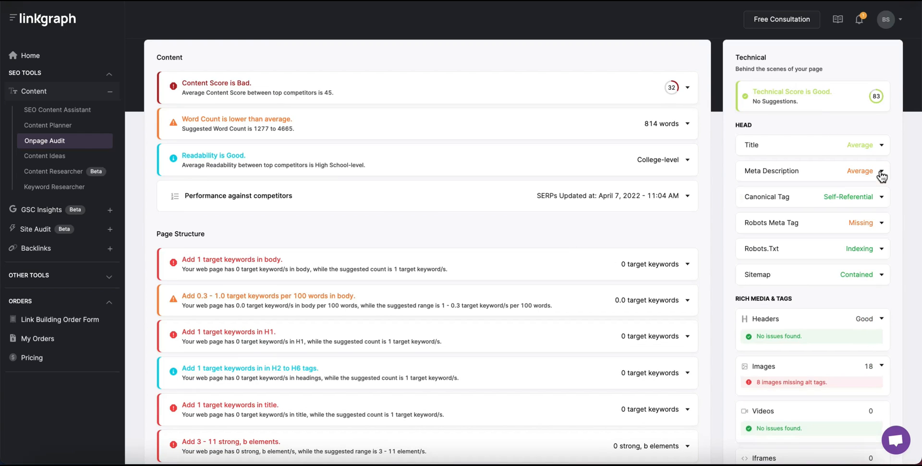
click(878, 174)
click(878, 199)
click(879, 199)
scroll(882, 251, down, 2)
click(882, 255)
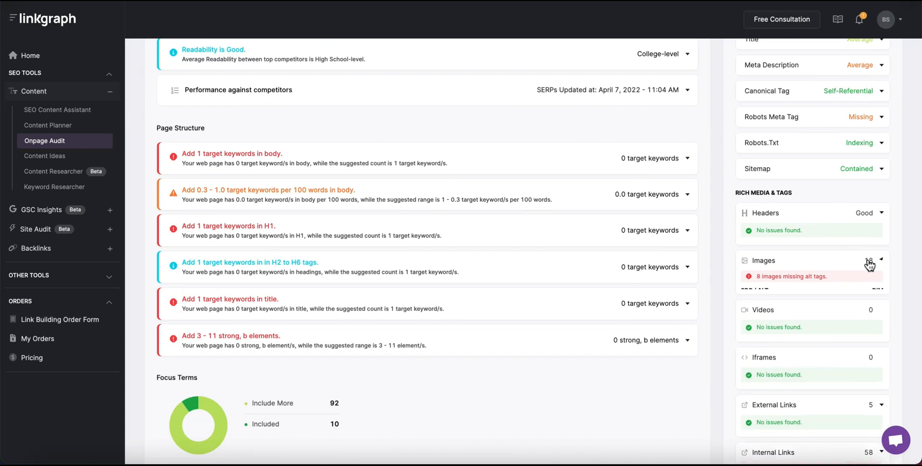
click(872, 261)
scroll(869, 263, down, 2)
scroll(868, 258, down, 2)
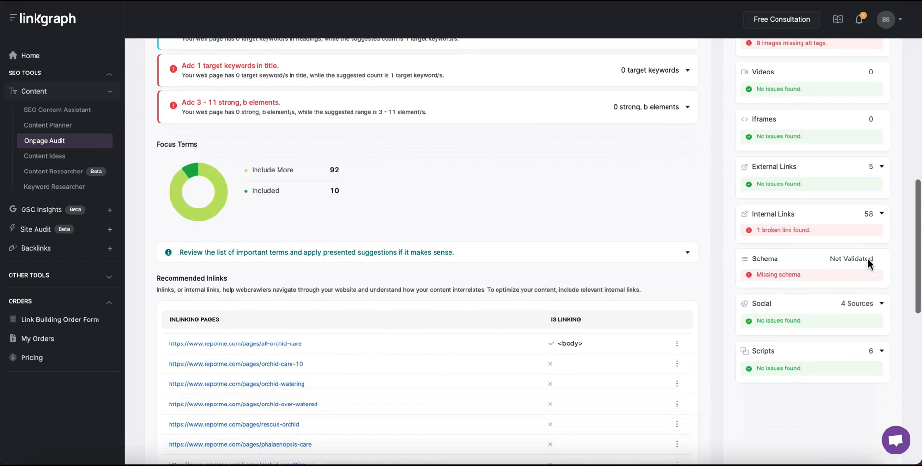
click(848, 216)
click(848, 215)
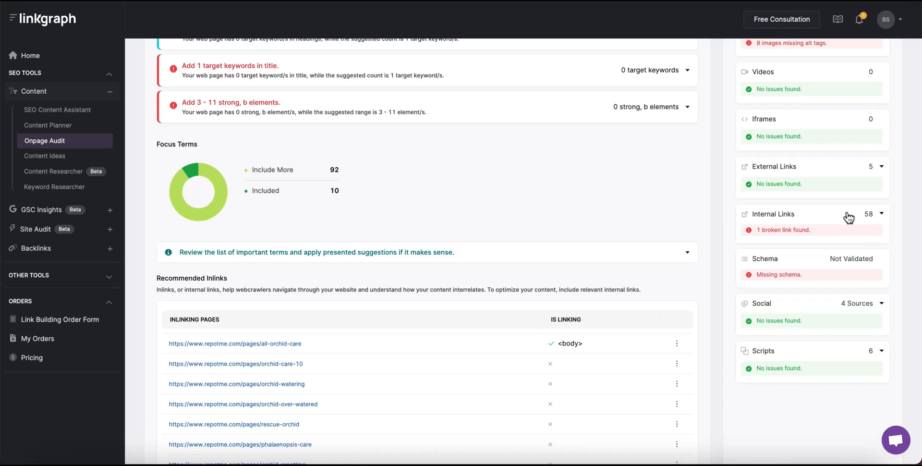
scroll(867, 260, up, 7)
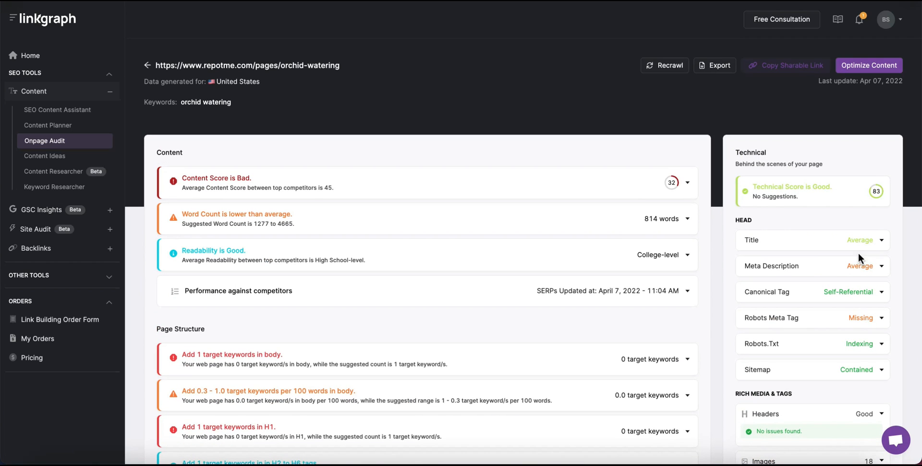
click(718, 67)
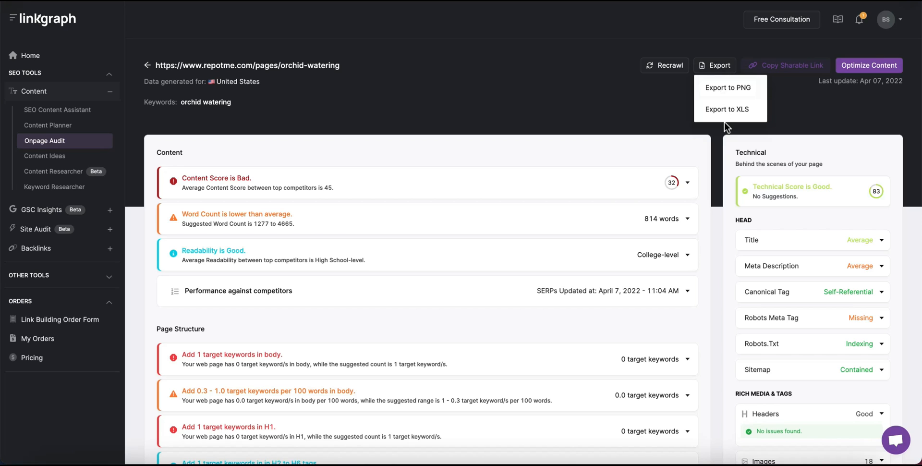
click(714, 67)
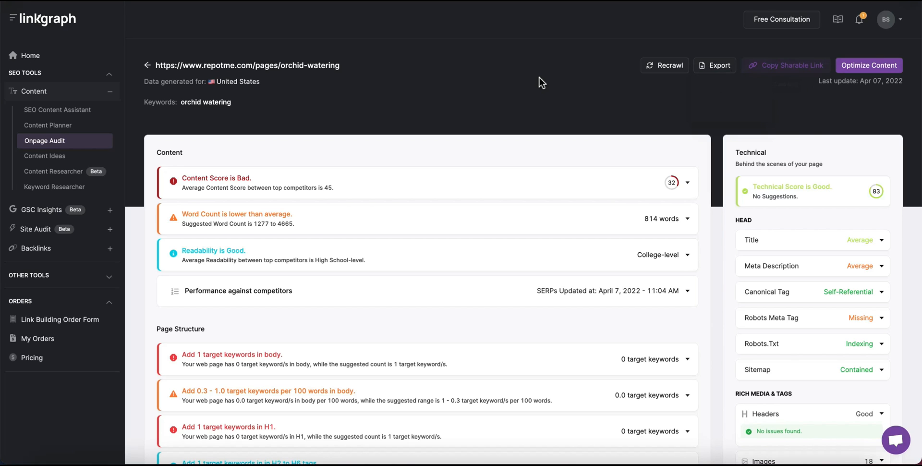
Audit the orchid-watering page for 'orchid watering', 'orchid care' and 'orchid care tips'.
click(148, 67)
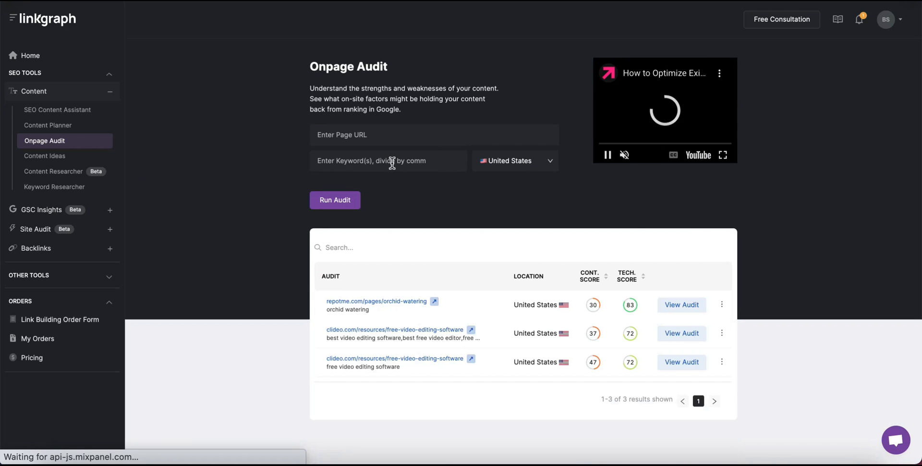
click(383, 140)
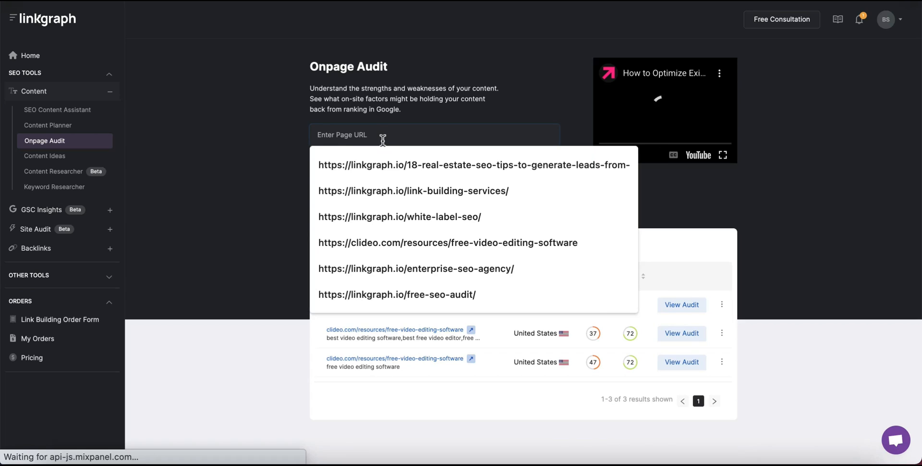
text(https://www.repotme.com/pages/orchid-watering)
click(384, 161)
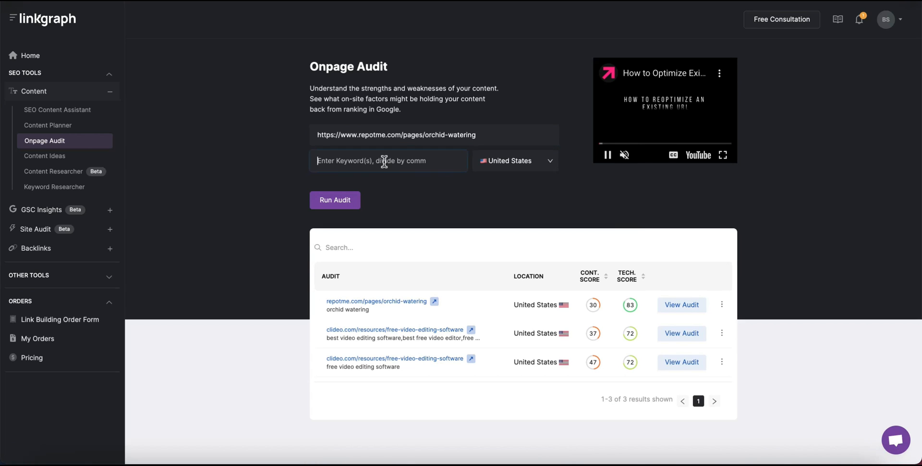
text(orchid water)
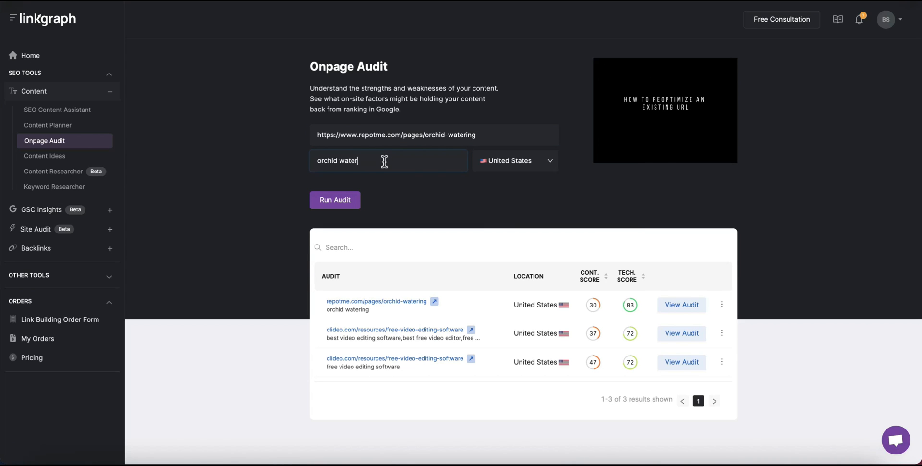
text(ing, orchid care, orchid care tips)
click(335, 201)
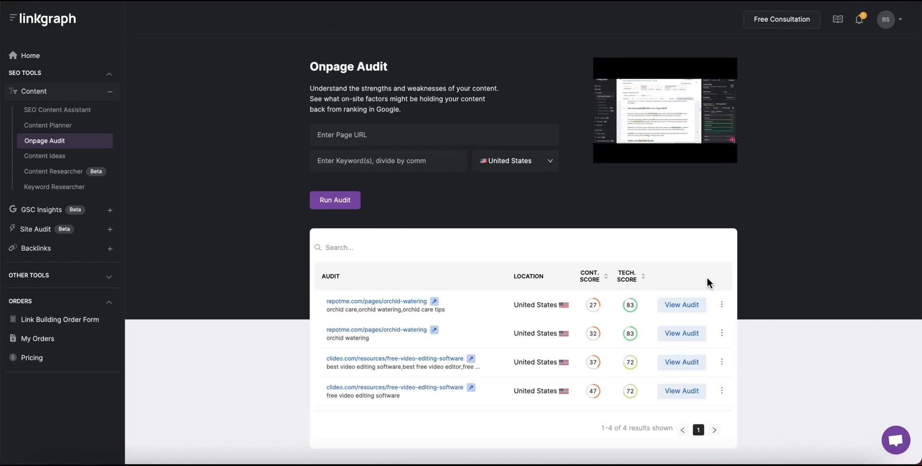
Review the new audit's results for each of the three keywords, then send it to Optimize Content.
click(682, 305)
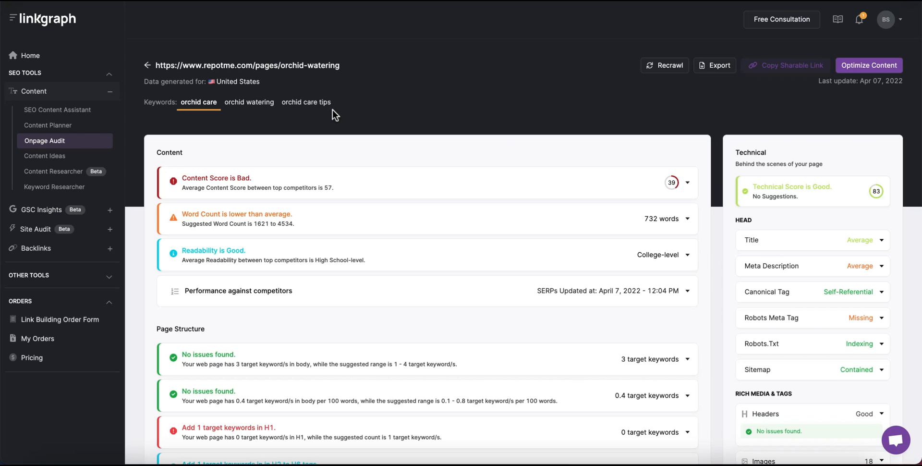
click(262, 104)
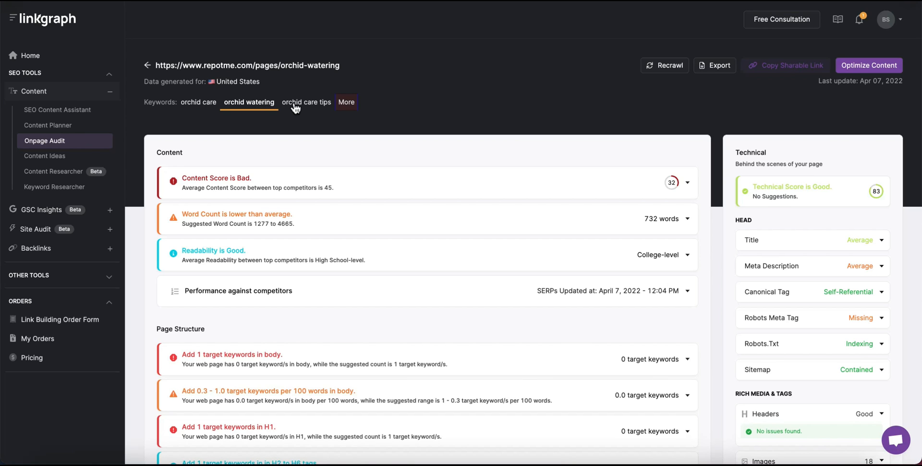
click(316, 103)
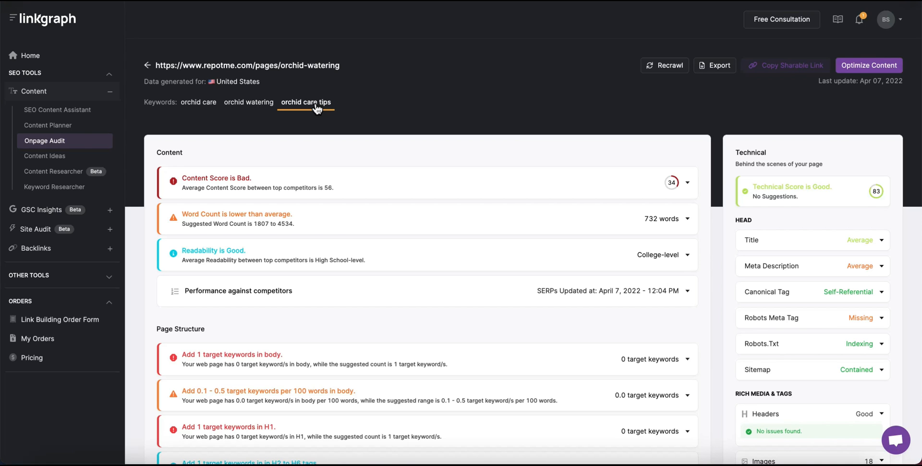
click(256, 104)
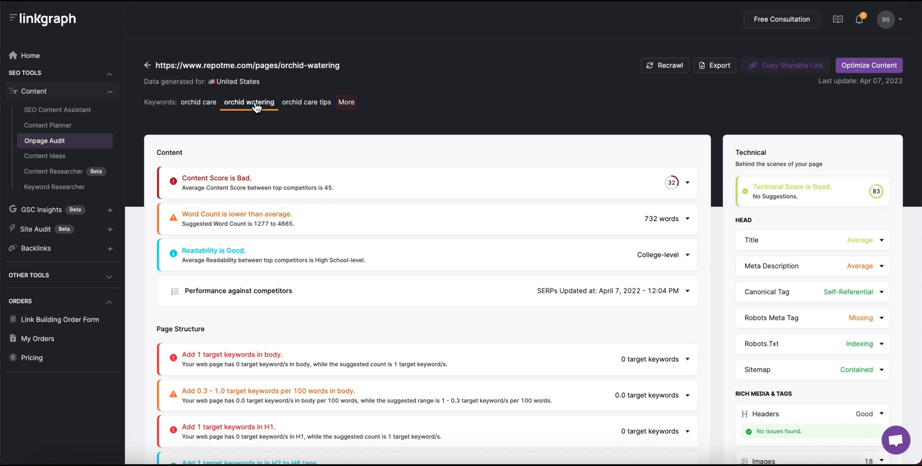
click(199, 107)
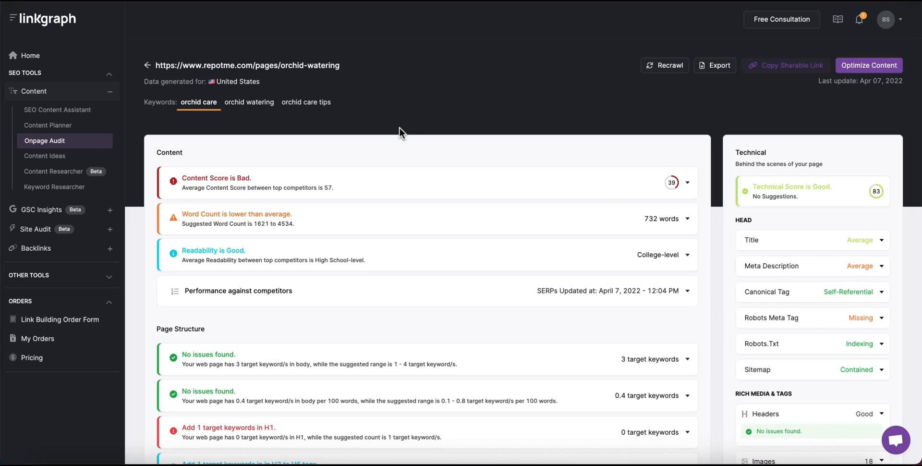
click(879, 71)
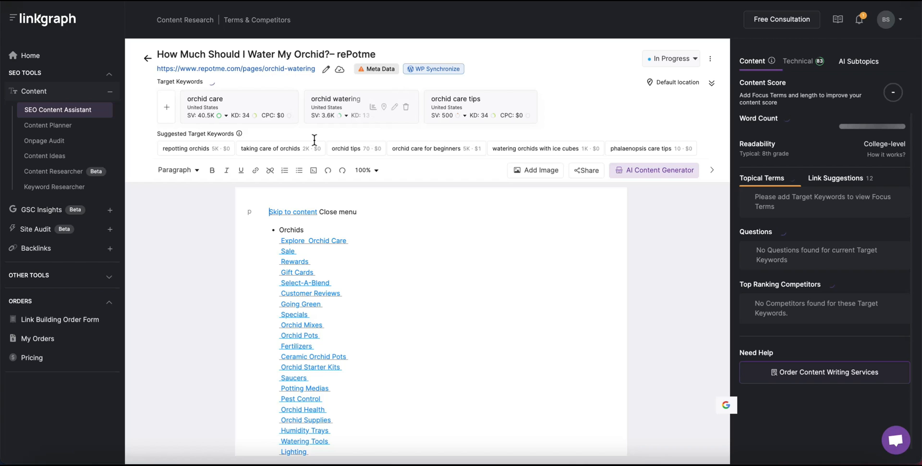
Scroll through the loaded orchid-watering article and its Topical Terms suggestions.
scroll(547, 318, down, 15)
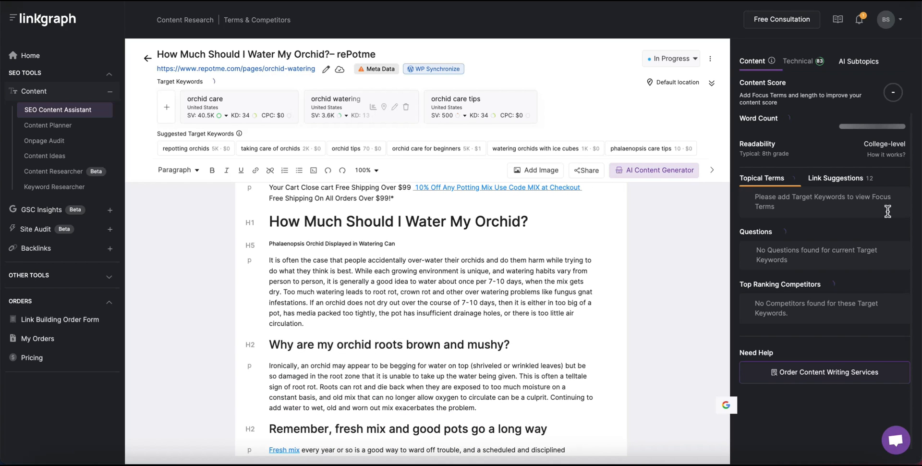
scroll(495, 279, down, 1)
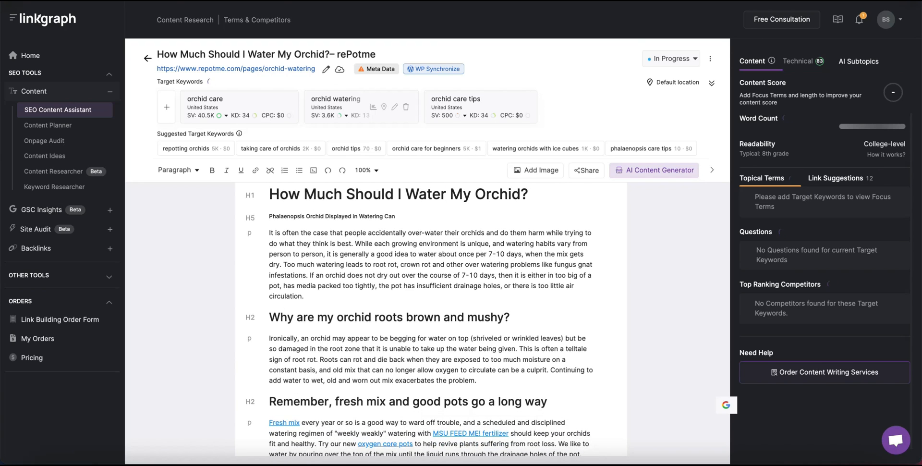
scroll(492, 70, down, 1)
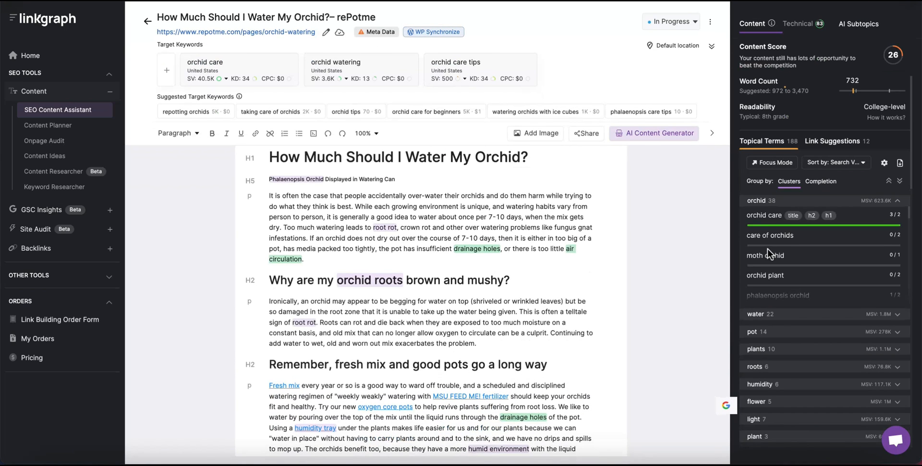
scroll(769, 252, down, 5)
scroll(767, 250, up, 4)
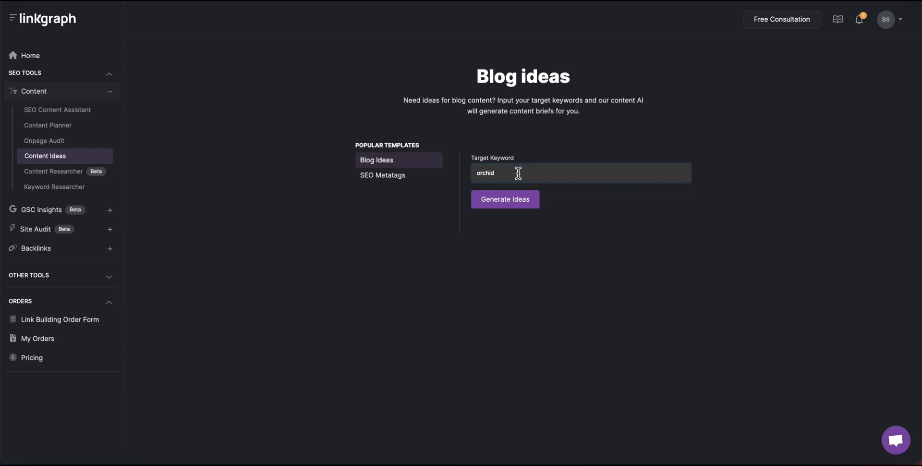
Generate blog ideas for 'orchid delivery' and create an article from 'Tips For Sending Orchids'.
text(c)
click(516, 203)
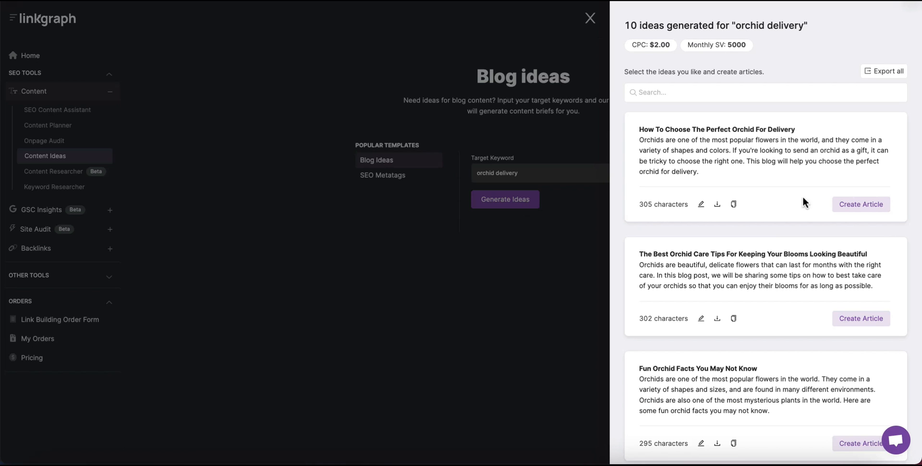
scroll(803, 197, down, 3)
scroll(804, 197, down, 5)
scroll(802, 197, down, 6)
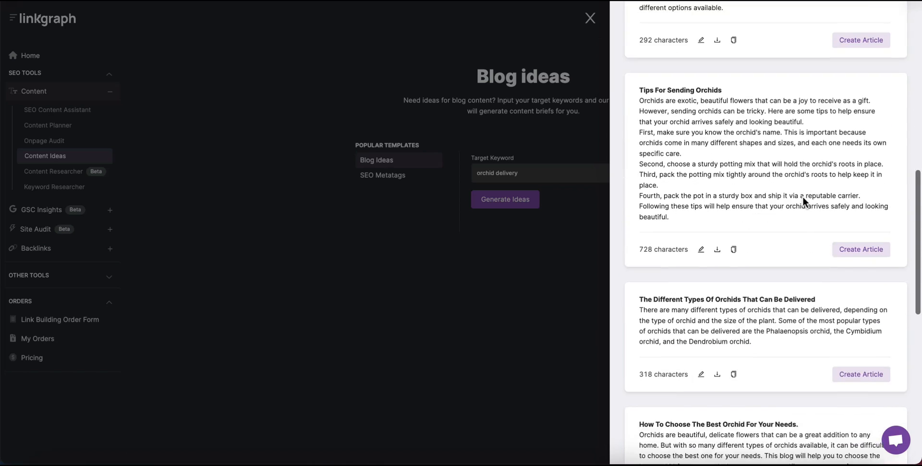
scroll(803, 197, down, 3)
scroll(803, 197, up, 3)
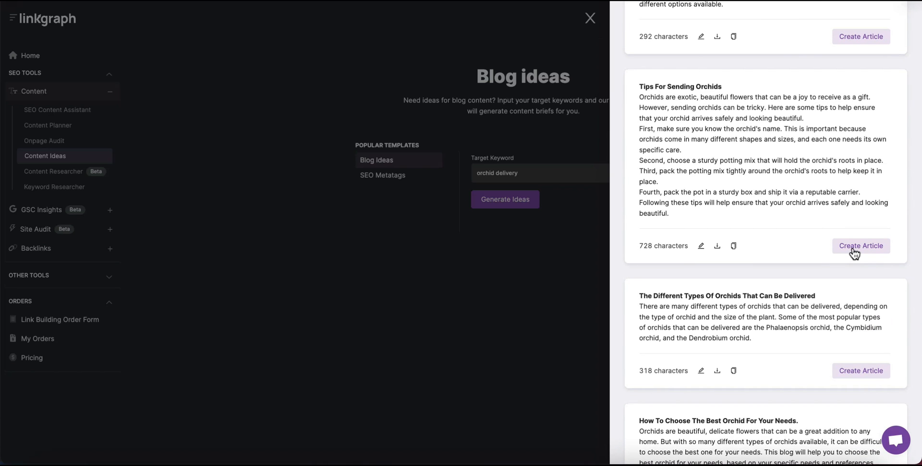
click(854, 248)
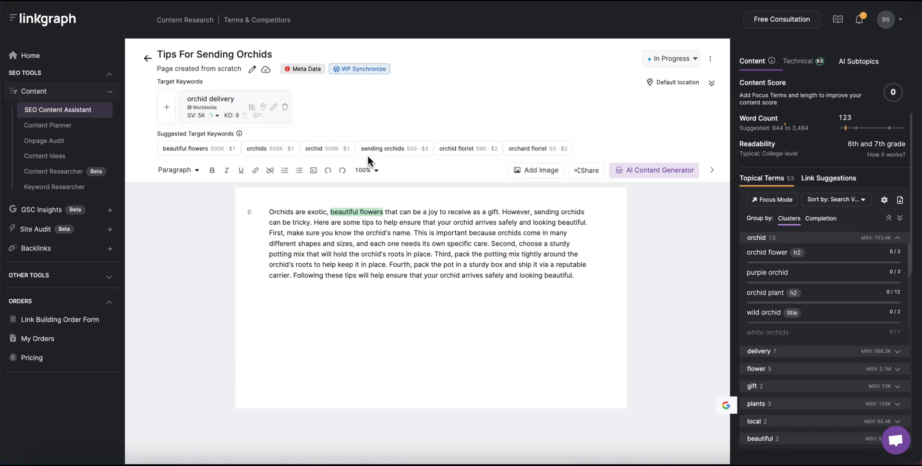
Add 'sending orchids' as a second target keyword and scroll through the article.
click(386, 151)
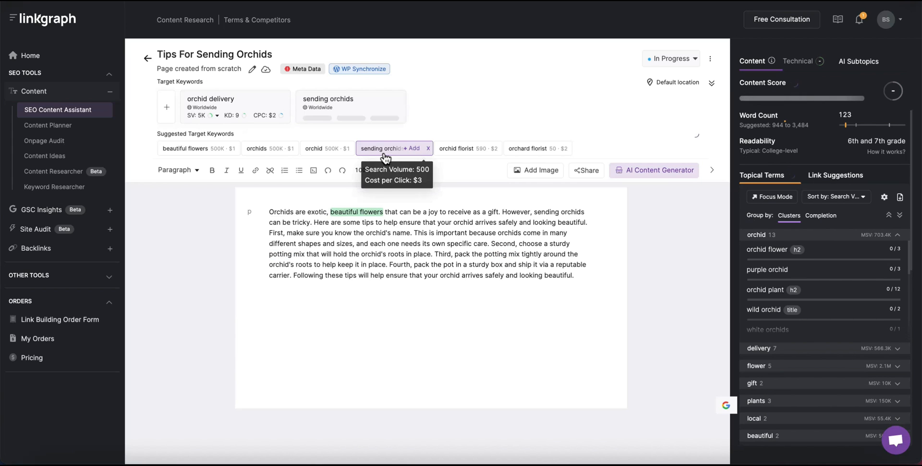
scroll(890, 317, down, 1)
scroll(890, 318, down, 1)
scroll(890, 317, up, 2)
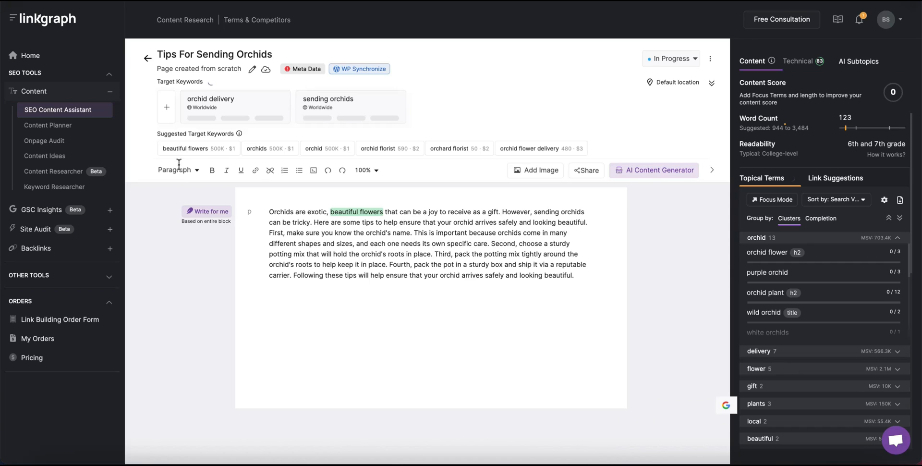
Switch Content Ideas to SEO Metatags and enter company Orchid Delivery Pros and title Orchid Delivery Service.
click(47, 159)
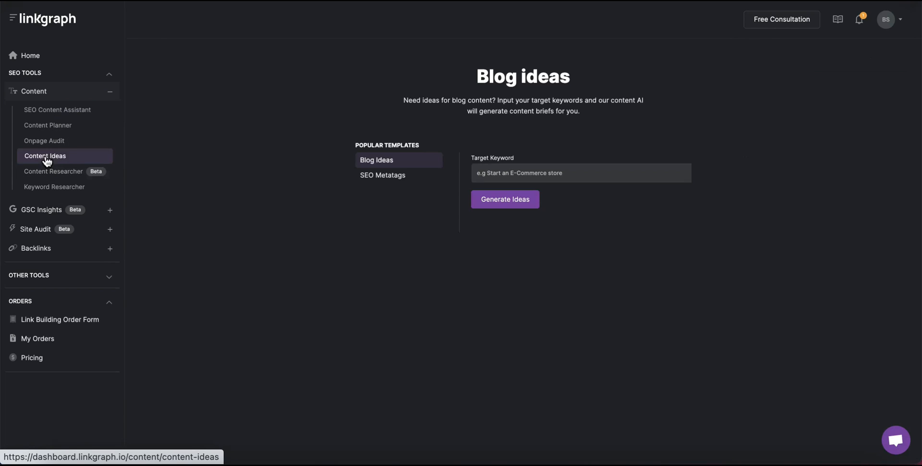
click(398, 179)
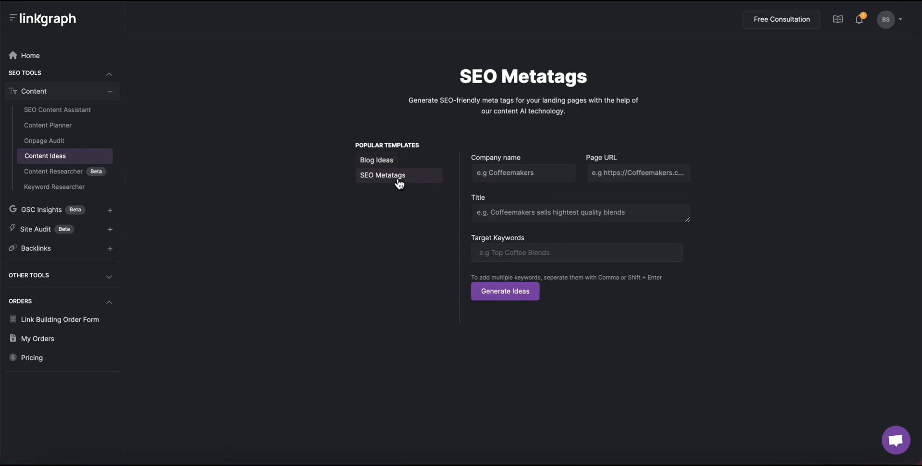
text(Orchid Delivery Pros)
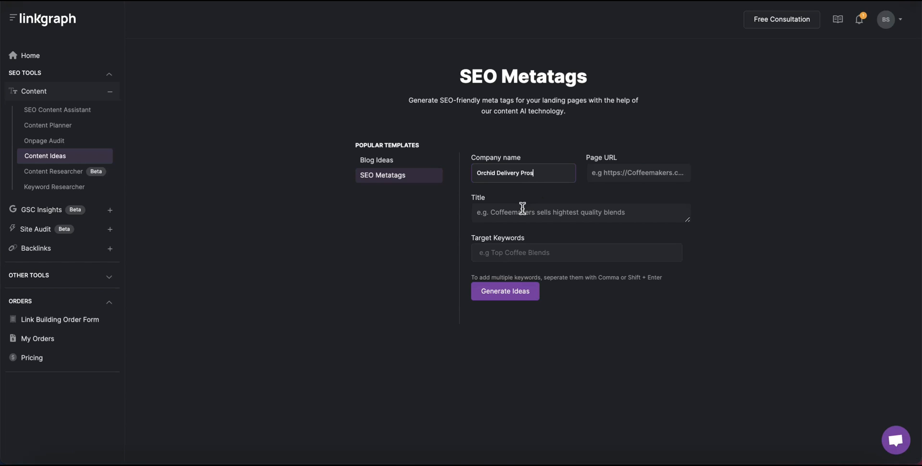
click(523, 208)
text(Orchid Delivery P)
text(ervice)
click(520, 247)
text(orchid delivery)
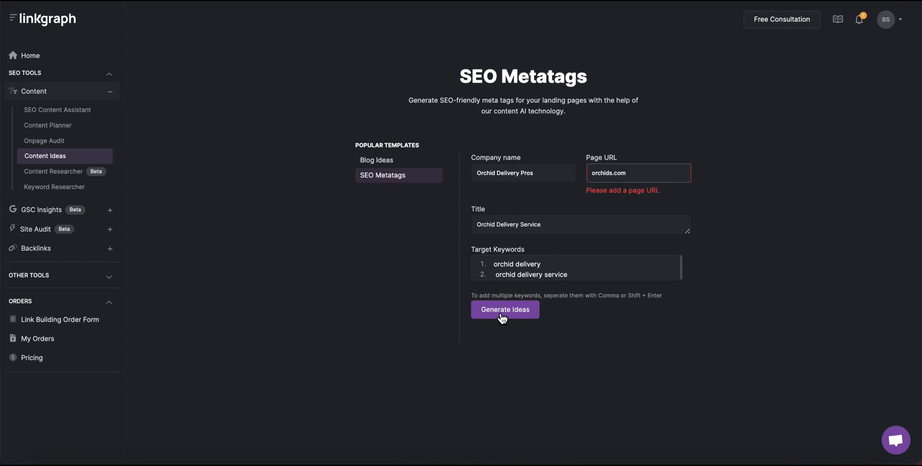
click(673, 179)
key(Home)
text(https://)
click(511, 303)
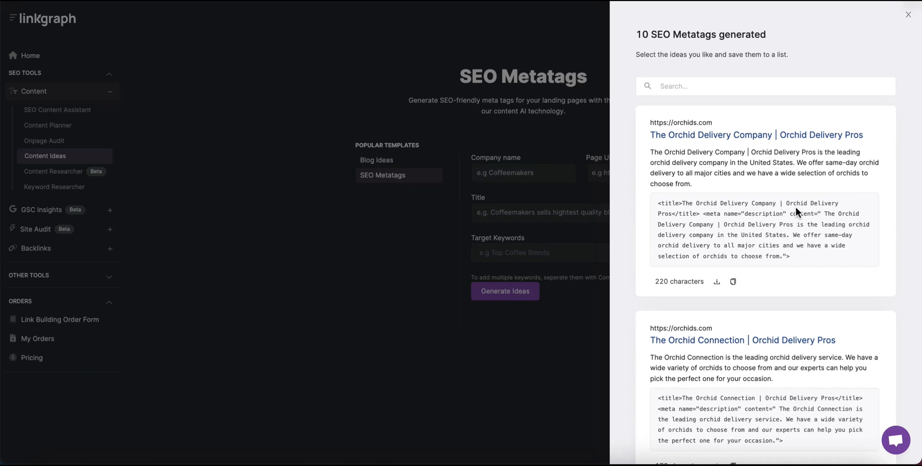
Review the ten generated orchid metatag cards, then close the results side panel.
scroll(796, 206, down, 1)
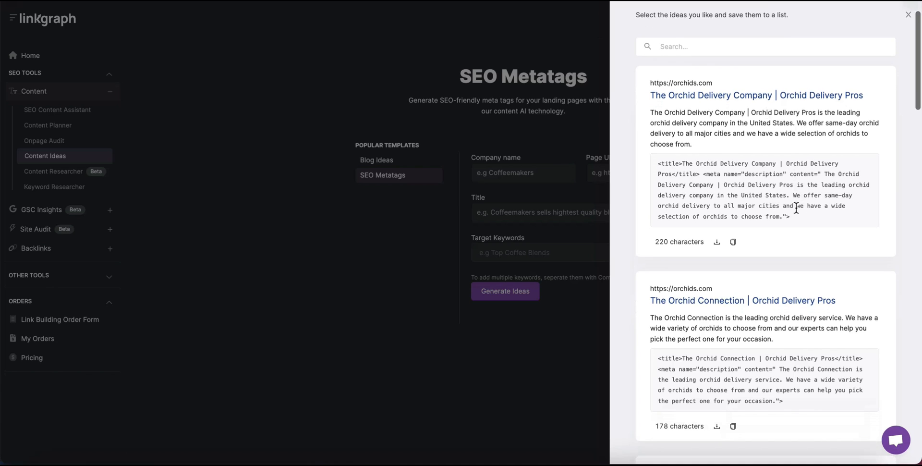
scroll(796, 208, down, 2)
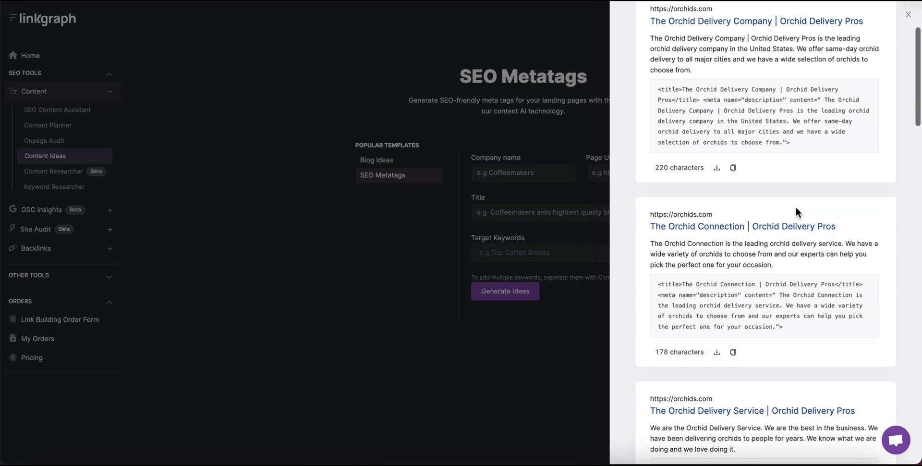
scroll(796, 208, down, 2)
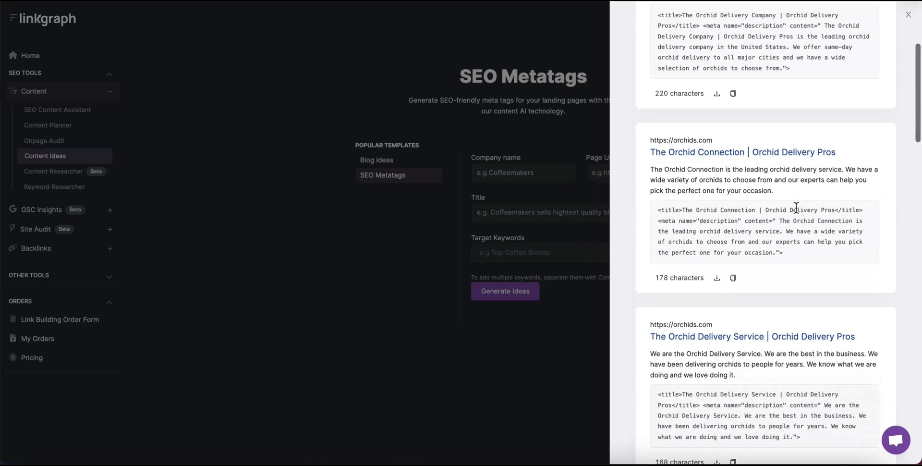
scroll(796, 207, down, 4)
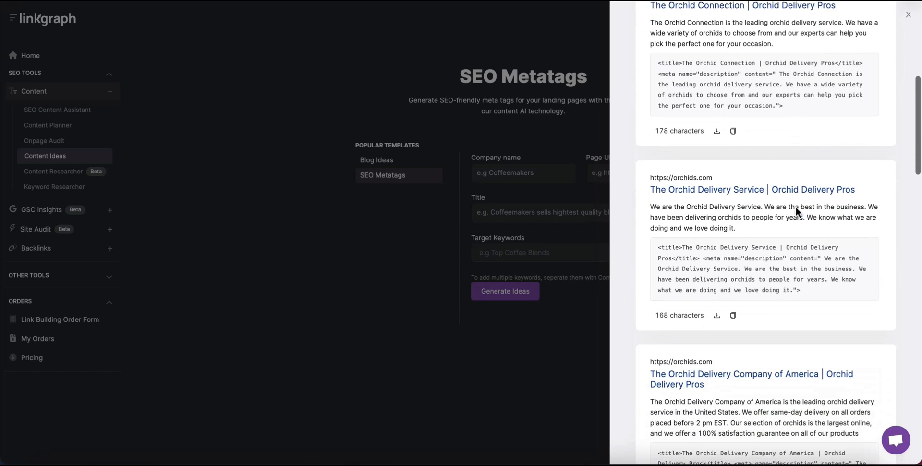
scroll(795, 207, down, 2)
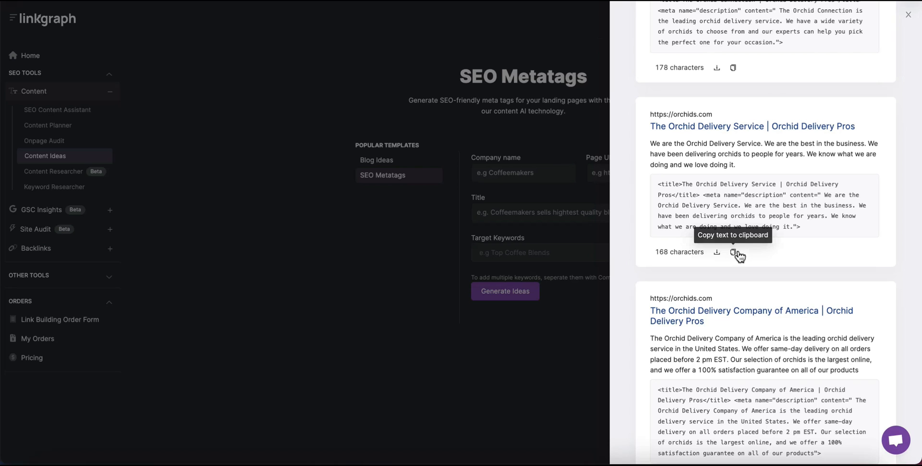
scroll(781, 296, down, 3)
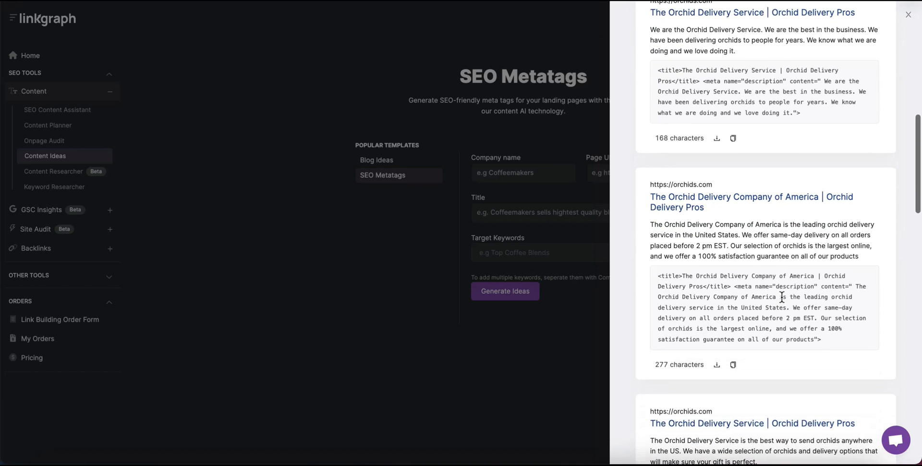
scroll(782, 297, down, 4)
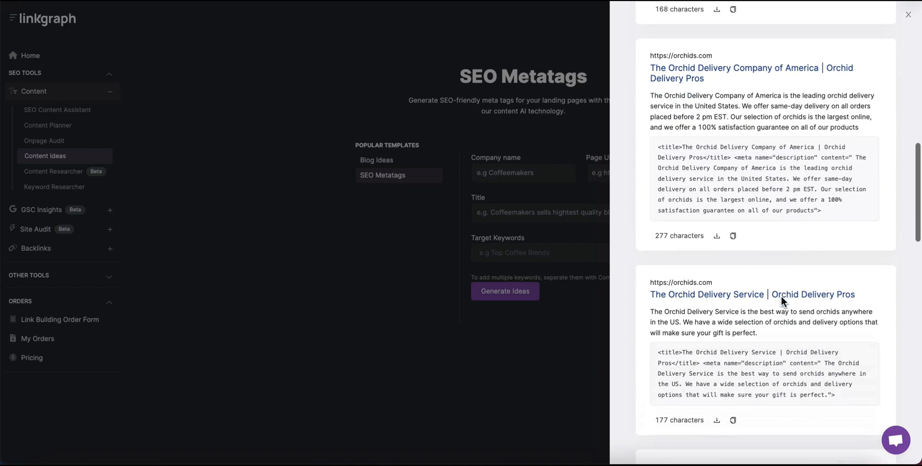
scroll(781, 297, down, 2)
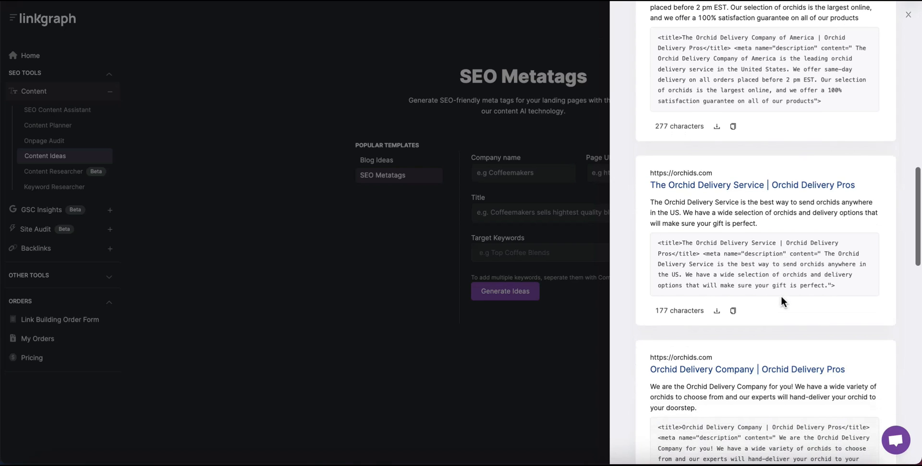
scroll(782, 297, up, 10)
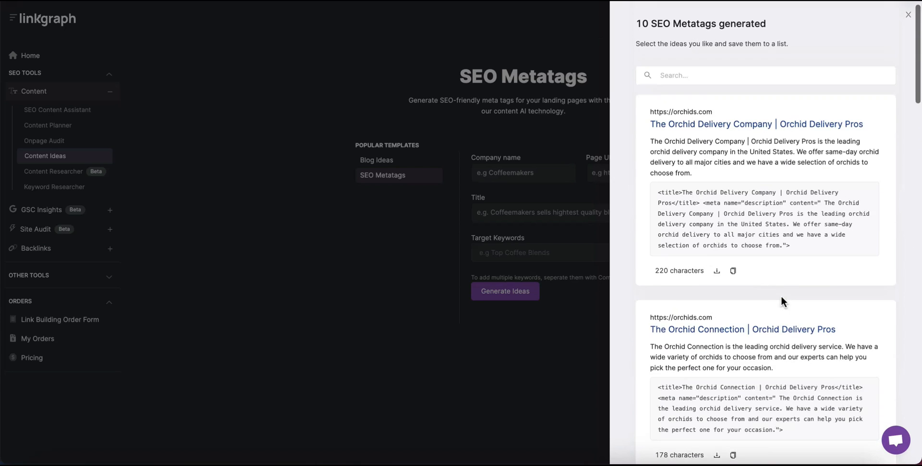
click(909, 14)
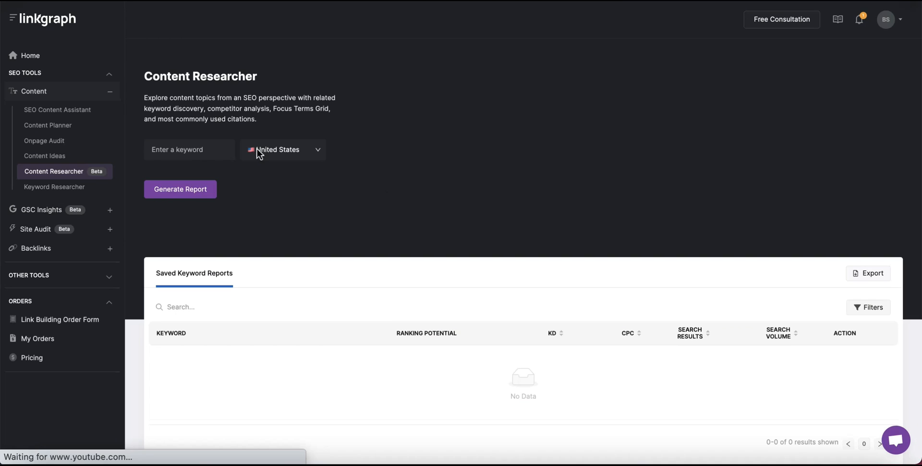
Generate a Content Researcher report for 'orchid plant supplies' in the United States.
click(183, 152)
text(orch)
text(id plant supplies)
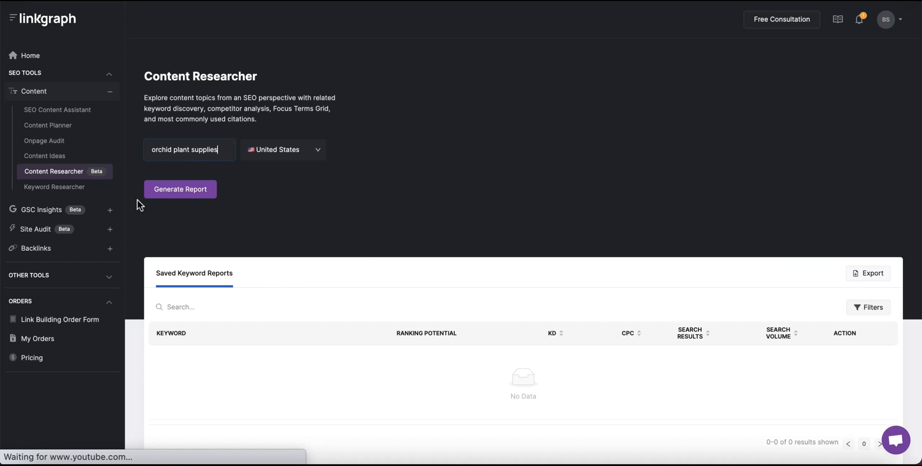
click(170, 192)
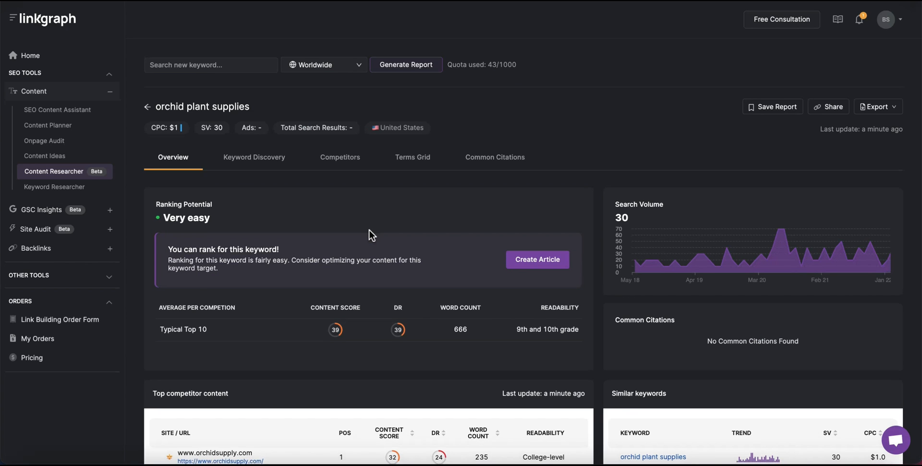
Scroll the orchid plant supplies report and view all 20 competing pages.
scroll(369, 231, down, 1)
scroll(369, 230, down, 1)
scroll(369, 230, up, 1)
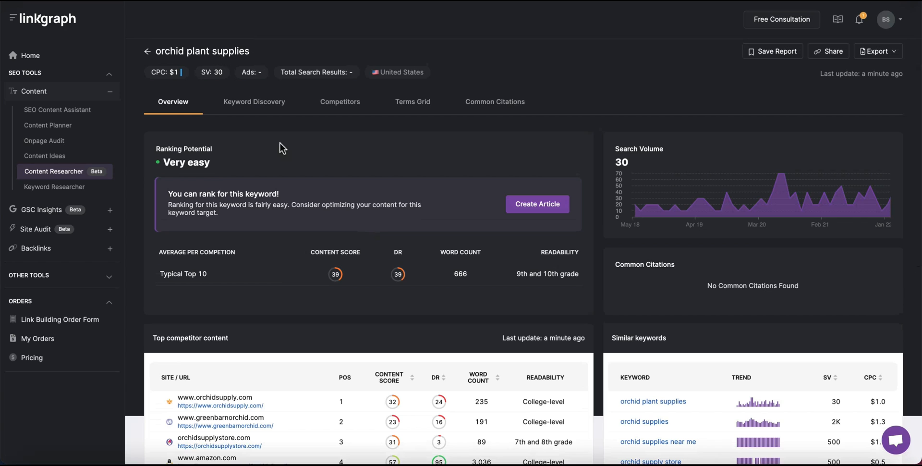
scroll(329, 229, down, 1)
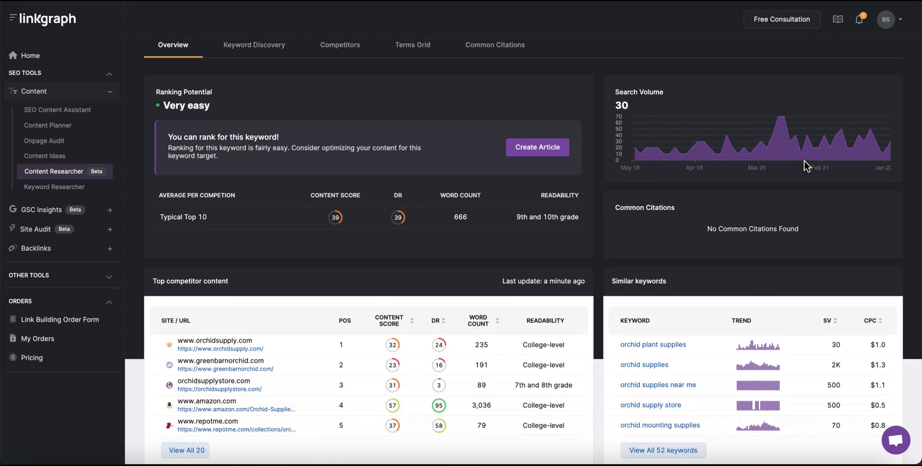
scroll(805, 160, down, 2)
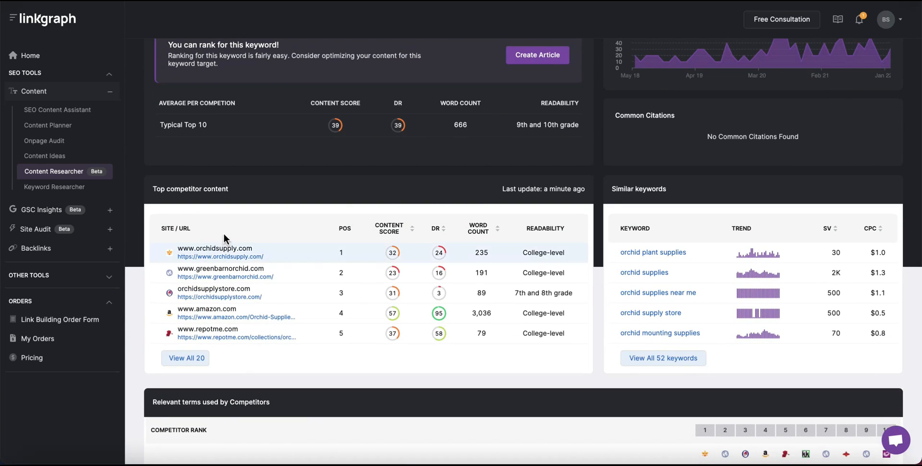
scroll(224, 234, down, 1)
scroll(223, 233, down, 1)
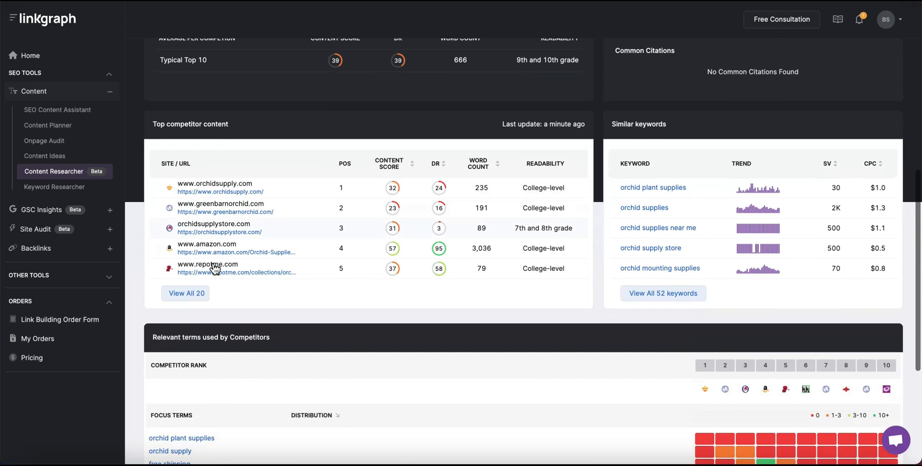
click(193, 294)
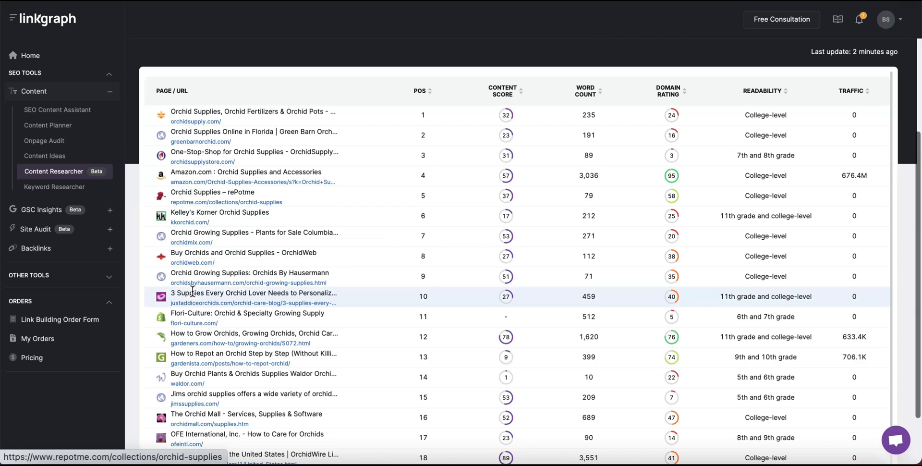
scroll(466, 297, down, 1)
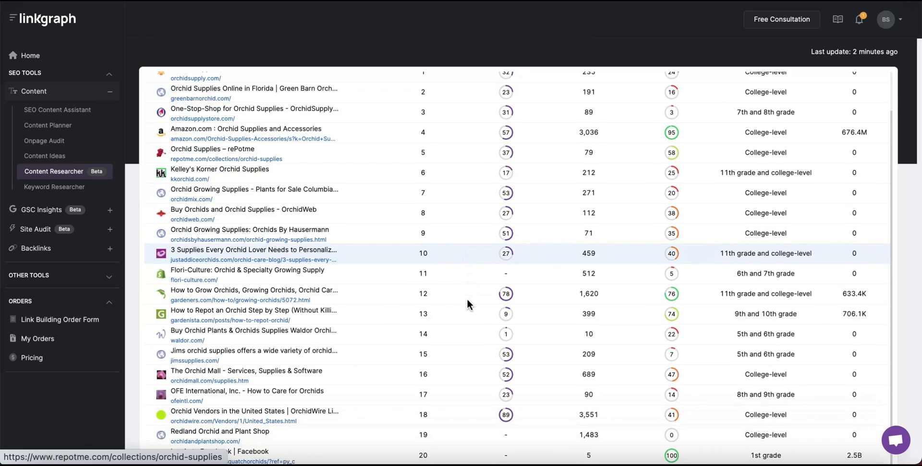
scroll(466, 297, down, 1)
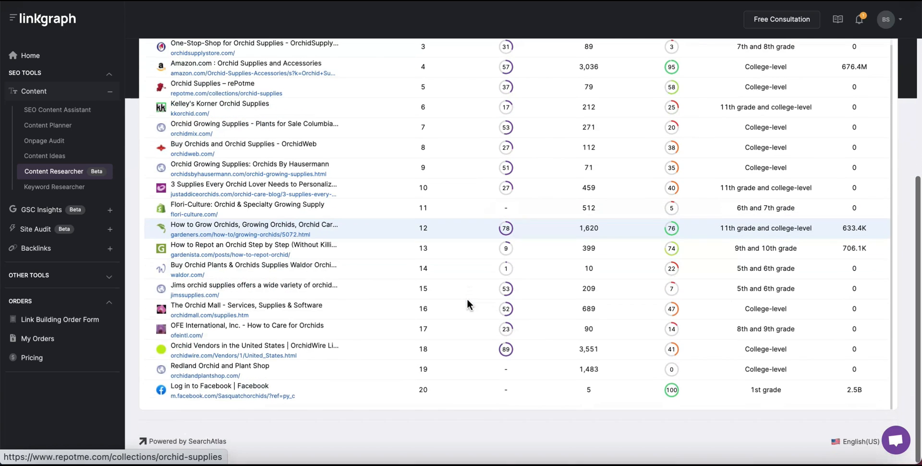
scroll(466, 297, up, 1)
scroll(466, 297, up, 3)
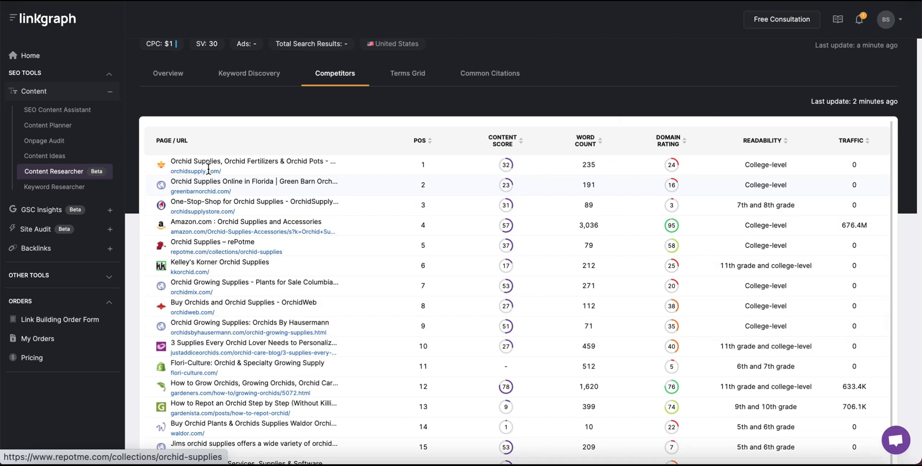
Back on the overview, list all 52 similar keywords and research orchid plant supplies.
click(167, 74)
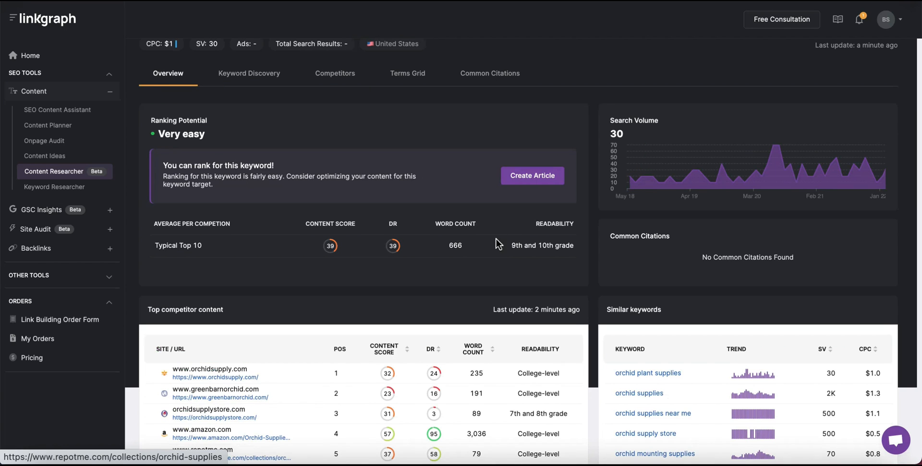
scroll(496, 238, down, 3)
scroll(496, 238, down, 1)
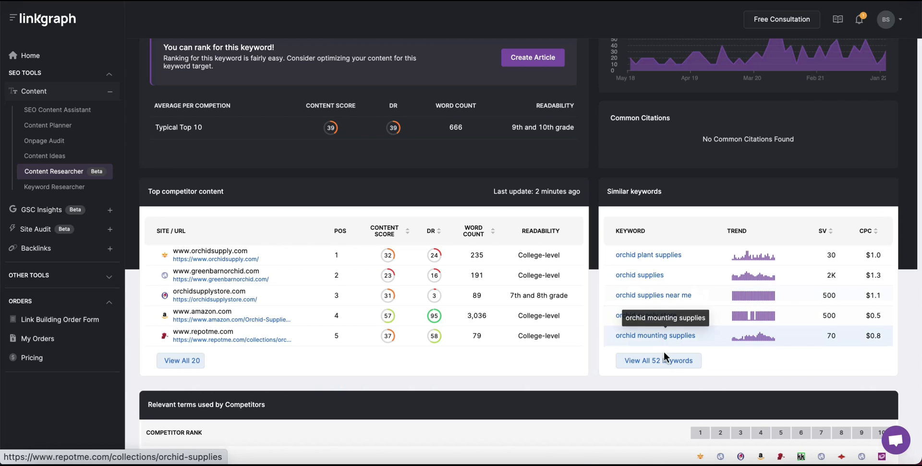
click(664, 367)
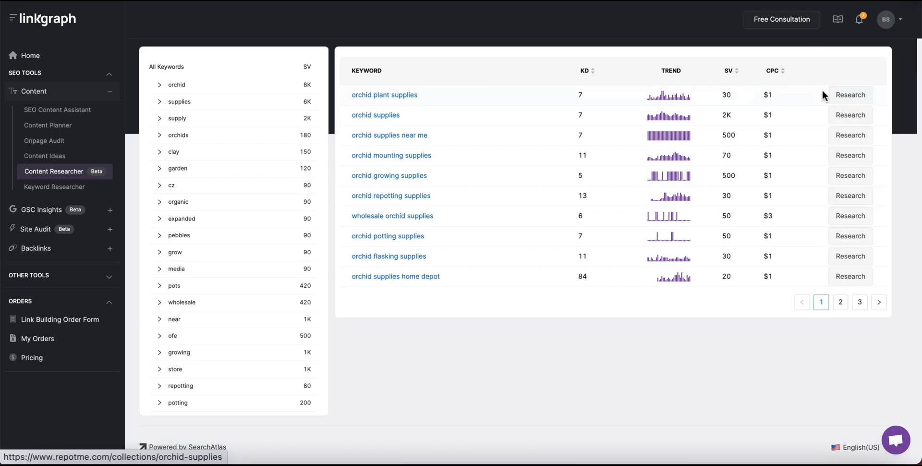
click(851, 94)
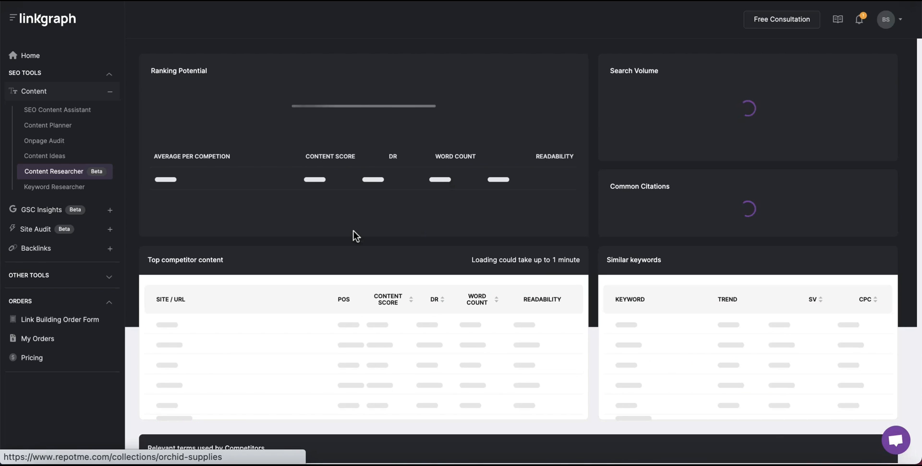
scroll(374, 67, up, 2)
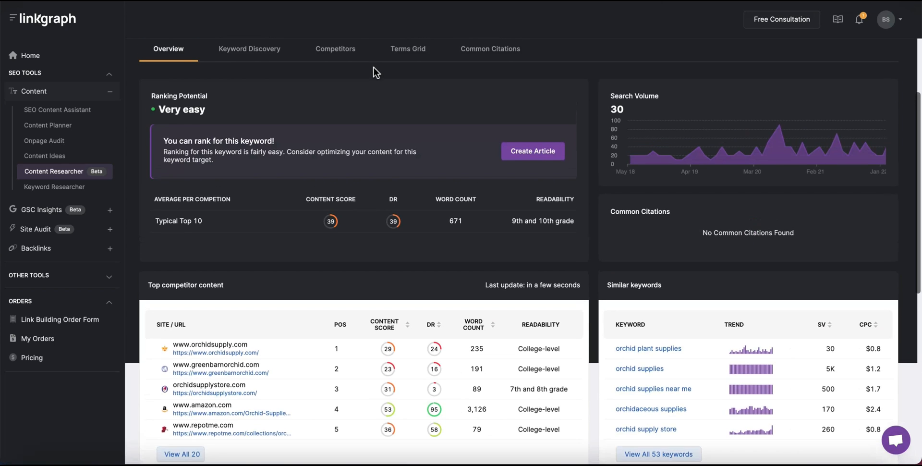
scroll(374, 67, up, 1)
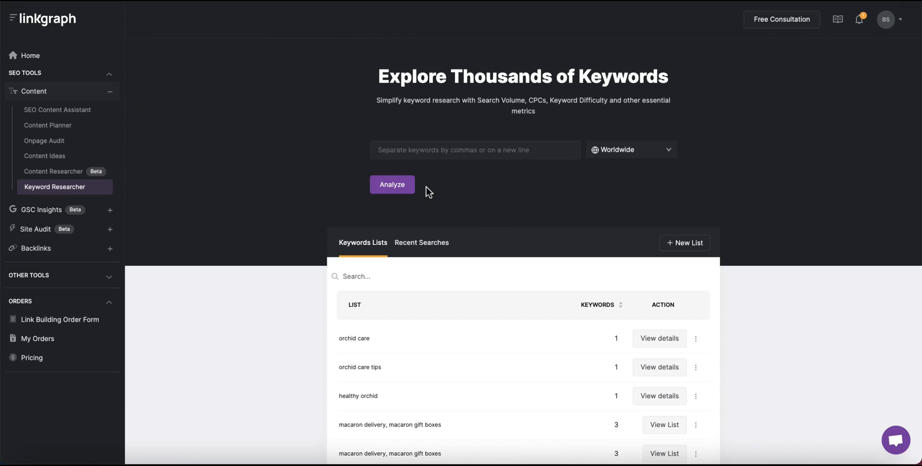
Analyze 'orchid care' and review its 74K volume, 28% difficulty and SERP results.
click(396, 150)
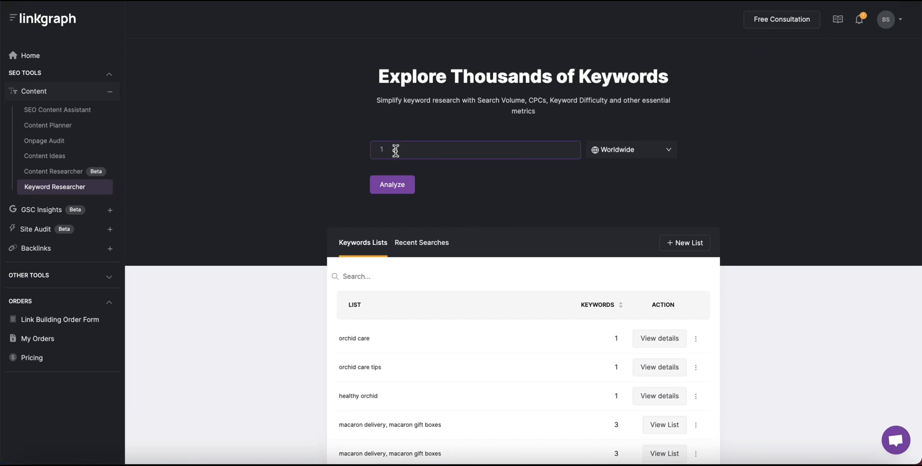
text(orchid care)
click(393, 187)
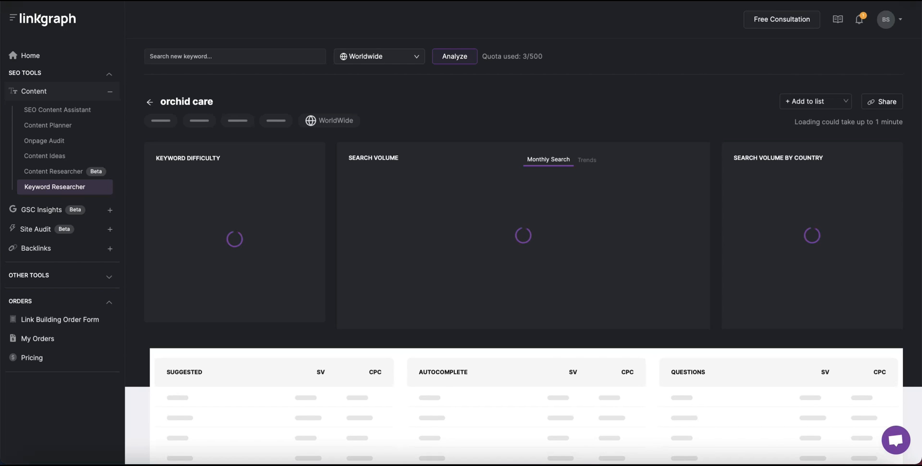
scroll(428, 131, down, 1)
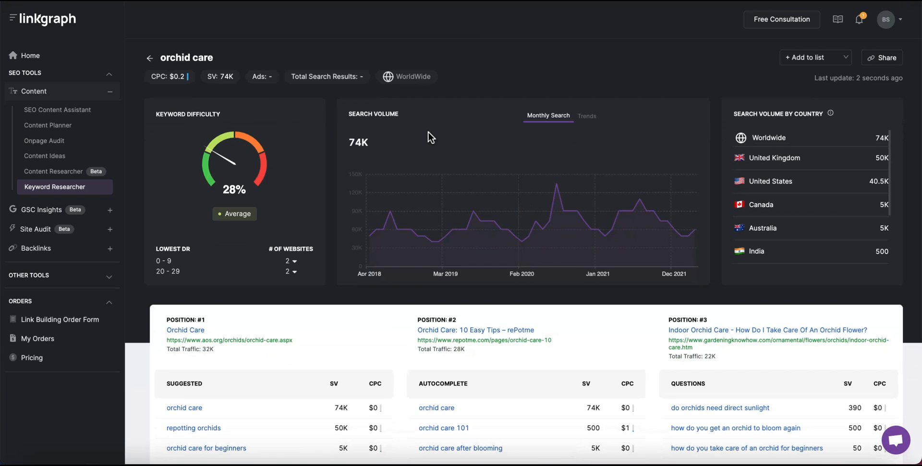
scroll(428, 132, down, 1)
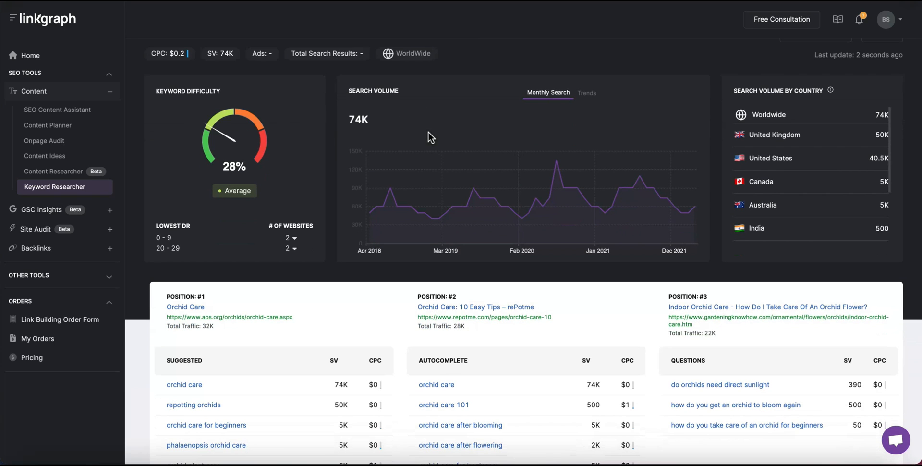
scroll(428, 132, down, 1)
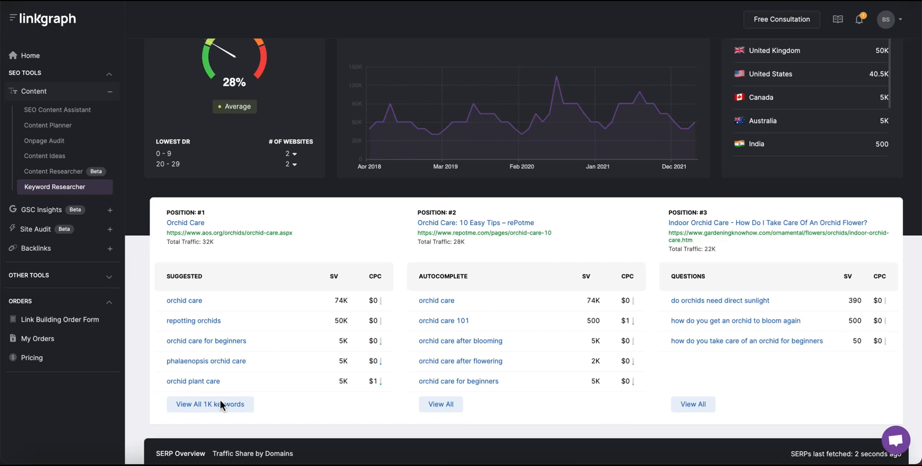
scroll(226, 403, down, 2)
scroll(253, 391, down, 2)
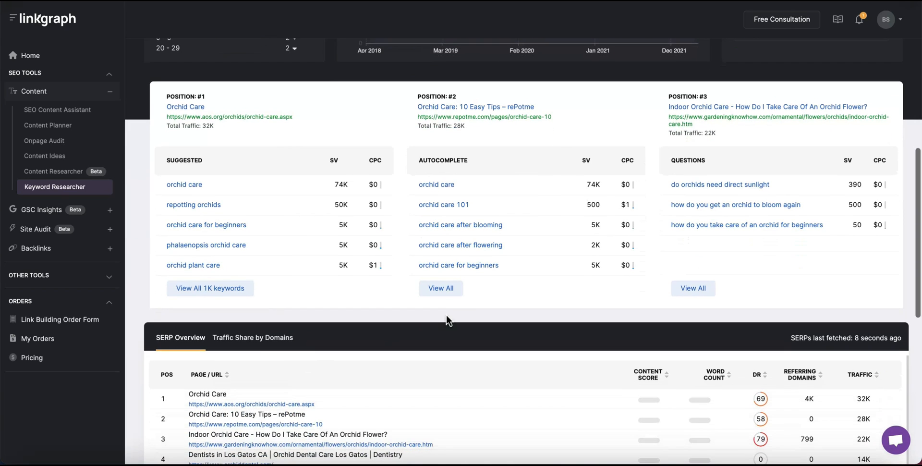
From the autocomplete overview, add orchid care after blooming, ice cube and tips to the orchid care list.
click(451, 287)
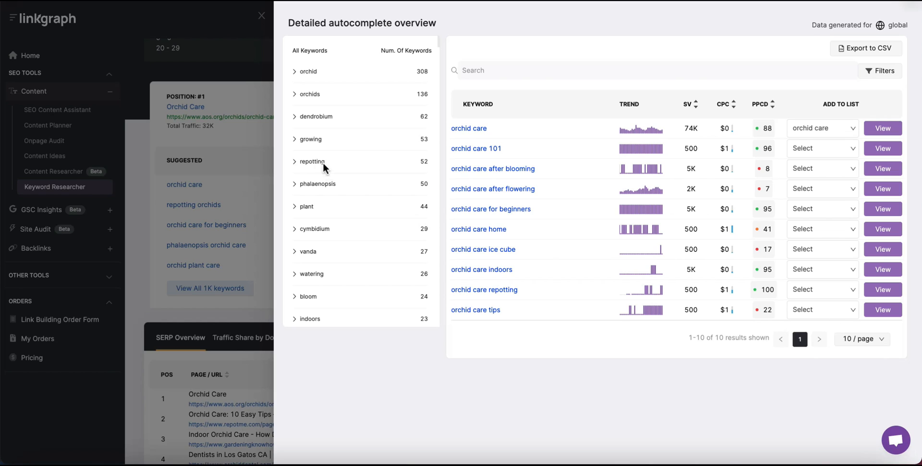
click(294, 162)
click(853, 148)
click(852, 184)
click(853, 171)
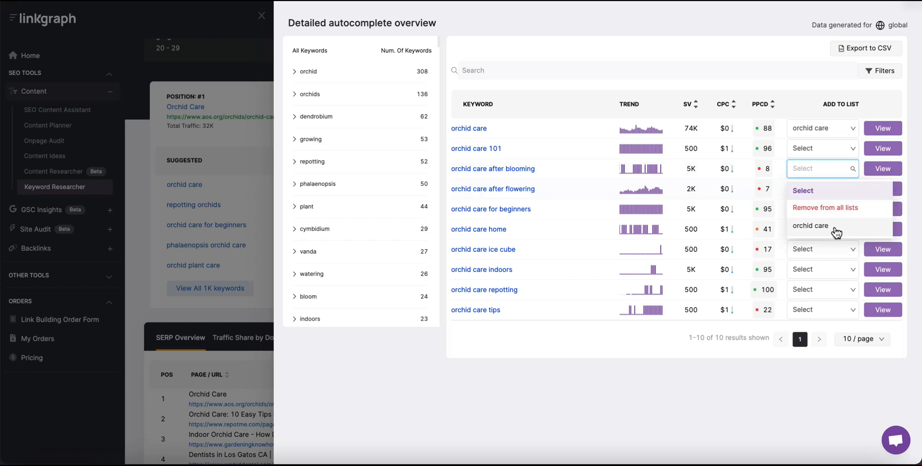
click(865, 226)
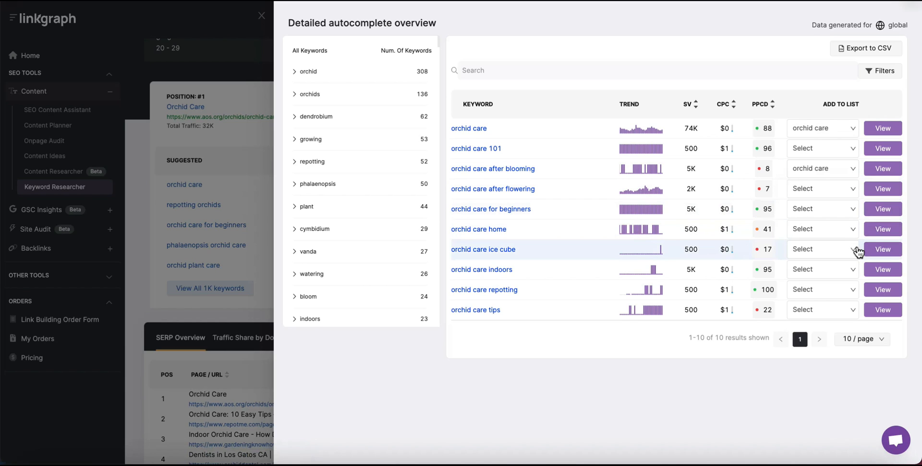
click(859, 251)
click(876, 297)
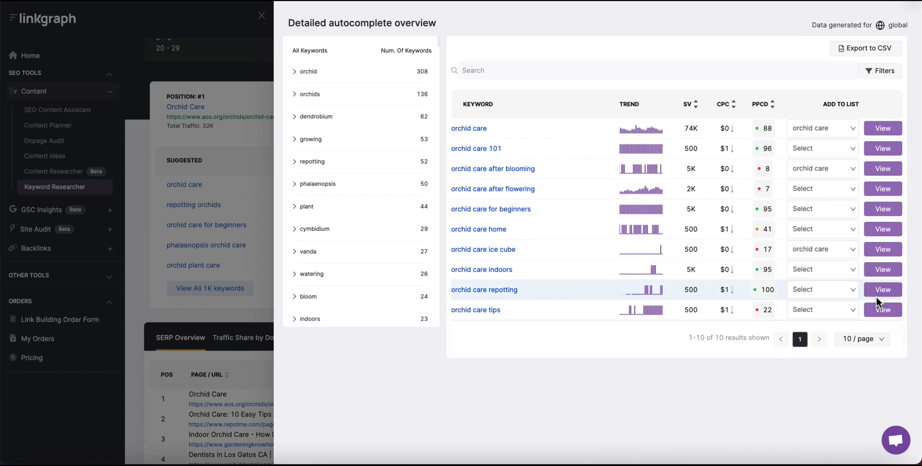
click(822, 310)
click(828, 371)
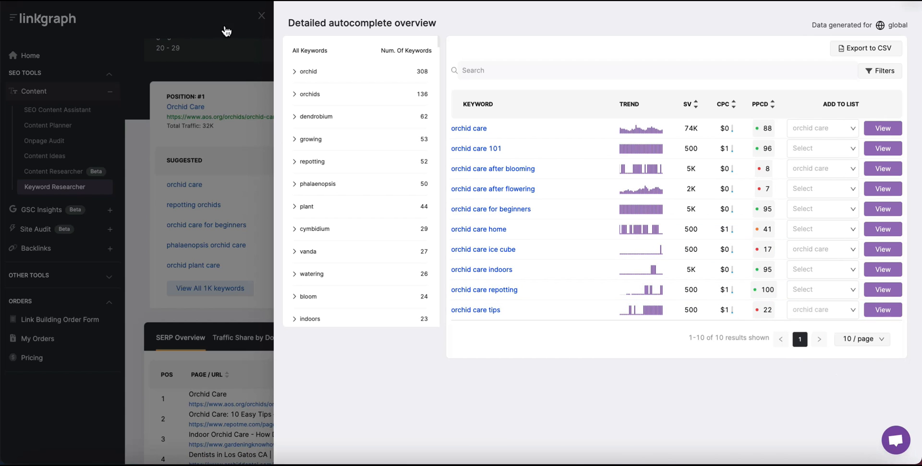
click(237, 330)
Add watering orchids and orchid care for beginners to orchid care, then export suggestions to CSV.
scroll(200, 237, down, 1)
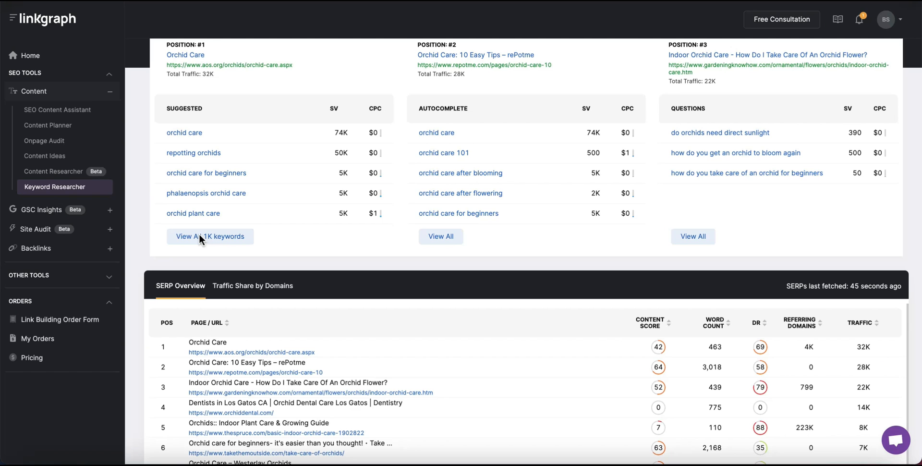
click(198, 234)
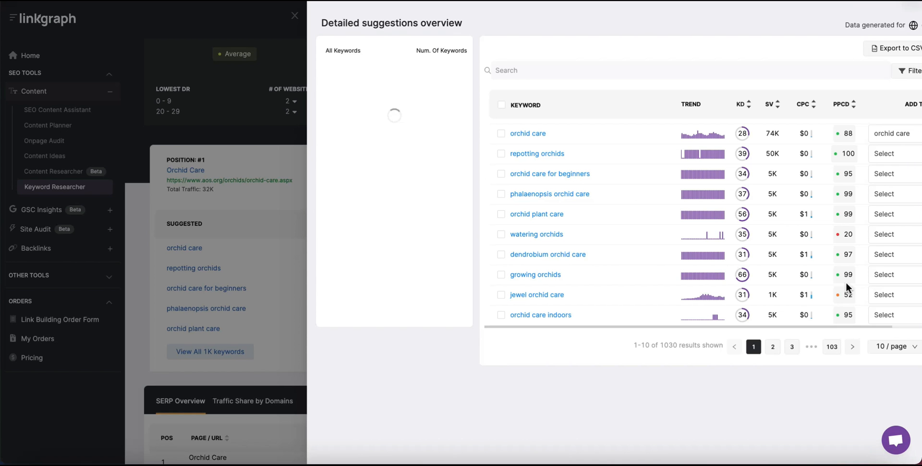
click(855, 235)
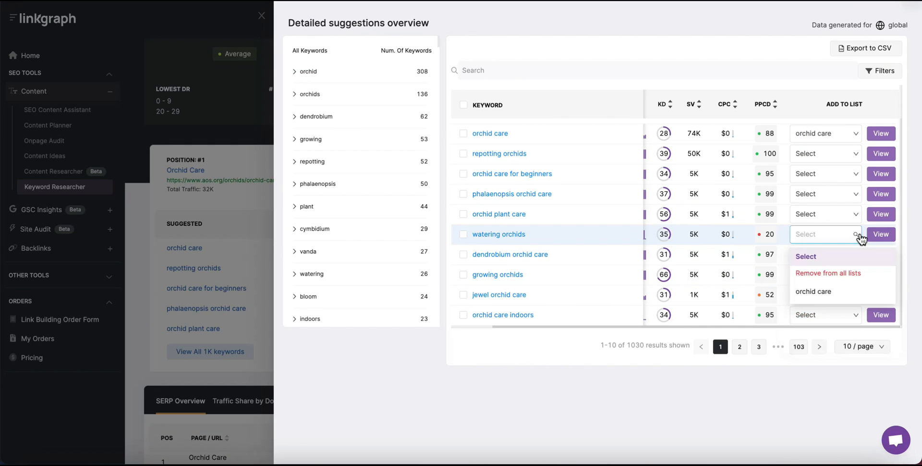
click(865, 296)
click(817, 174)
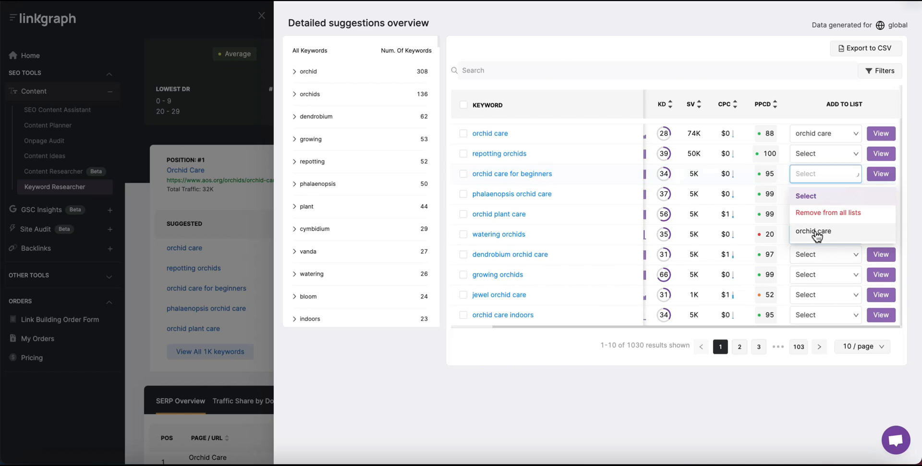
click(817, 232)
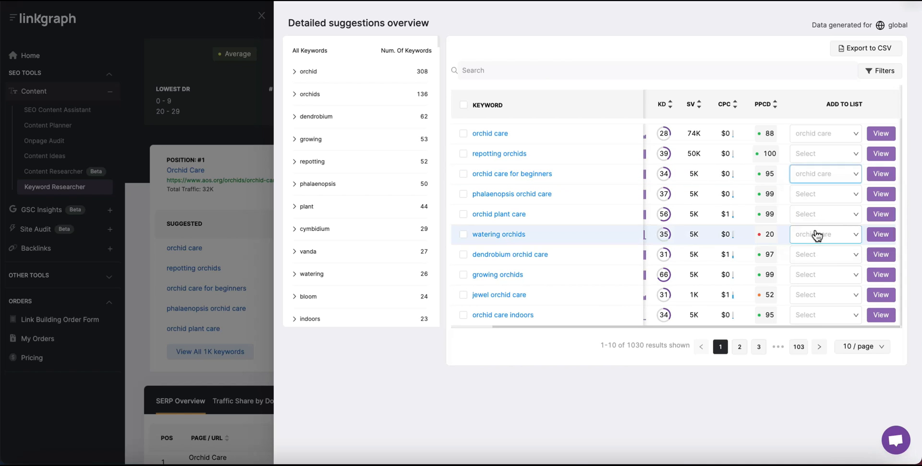
click(871, 50)
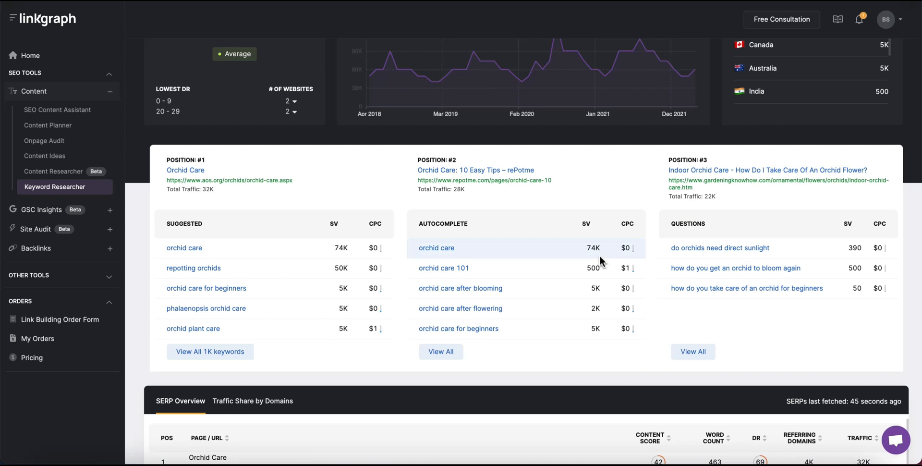
scroll(599, 256, down, 5)
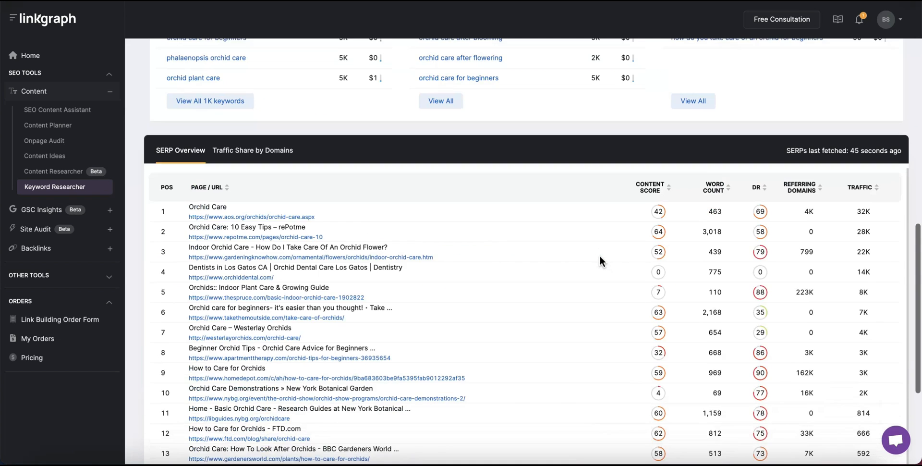
Check orchid care's traffic share by domain, then return to the SERP overview.
scroll(599, 254, down, 2)
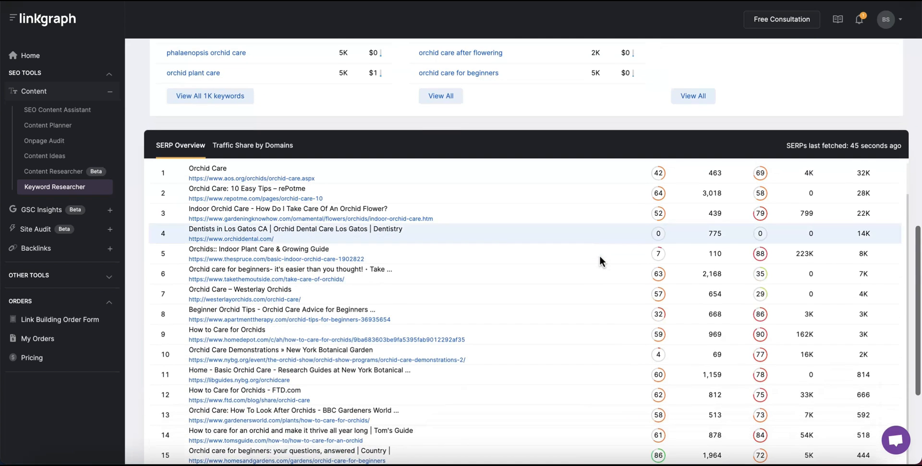
click(252, 153)
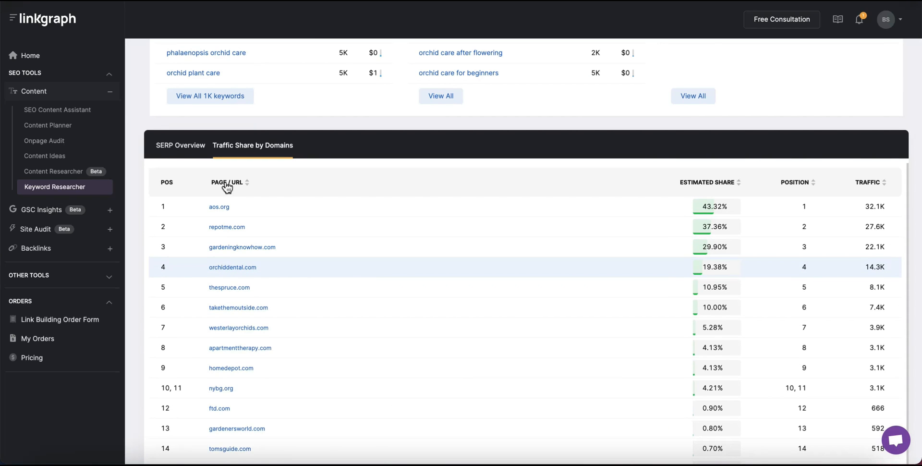
click(179, 149)
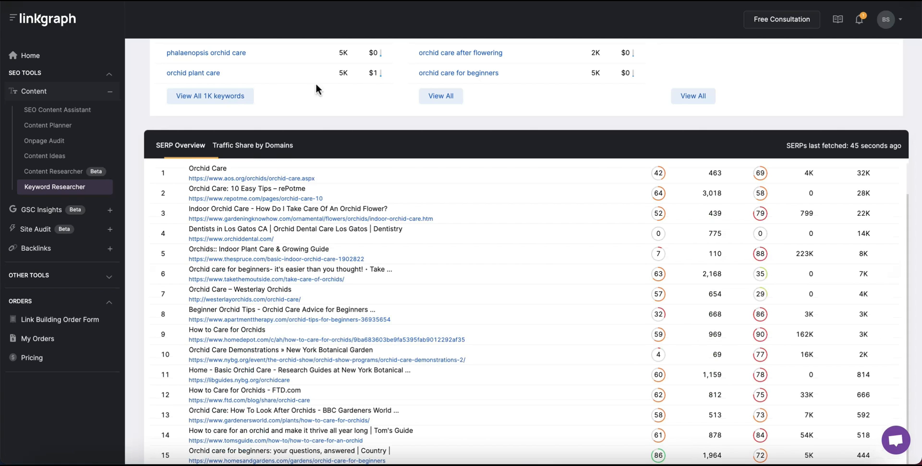
scroll(596, 235, down, 3)
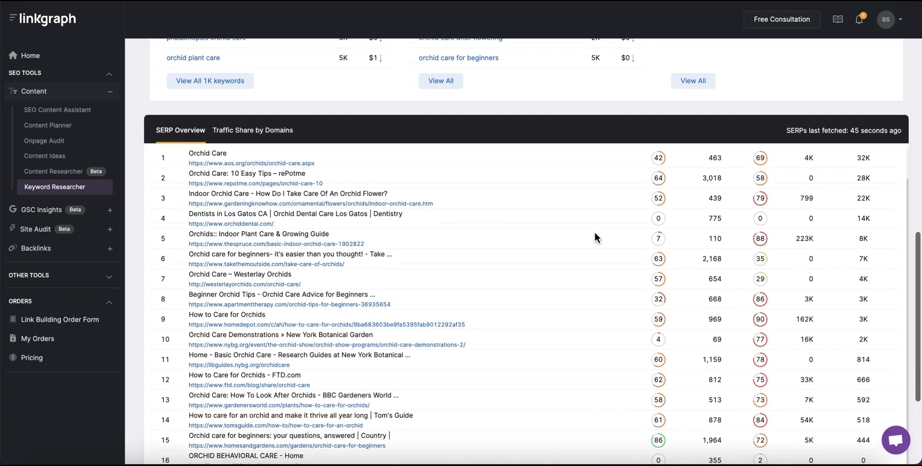
scroll(593, 241, down, 3)
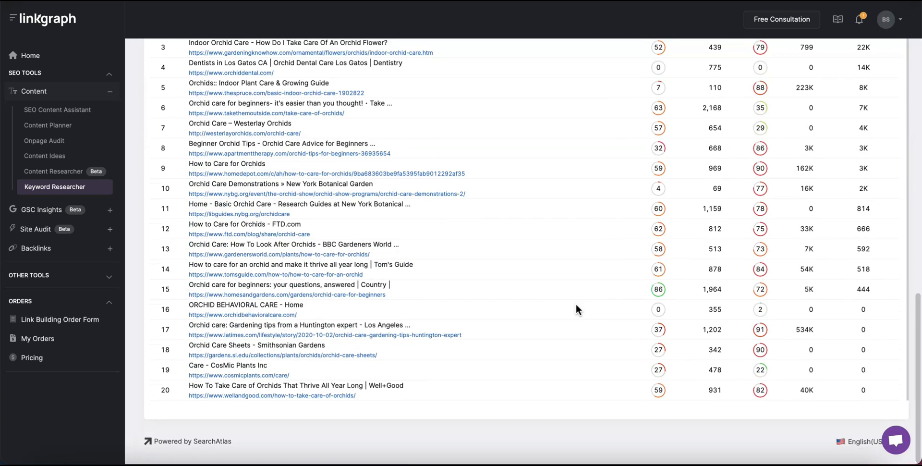
scroll(576, 303, up, 15)
Enter 'orchid delivery' as the new keyword, keeping Worldwide as the region.
click(205, 61)
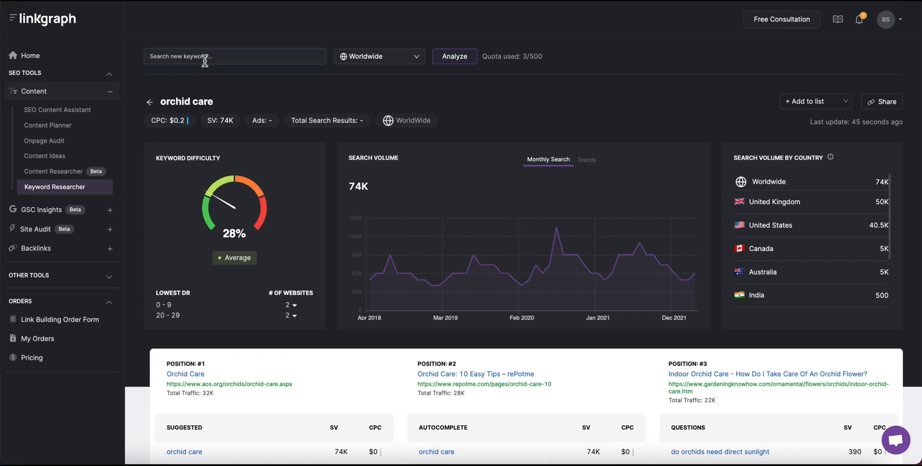
text(orchid delivery)
key(Tab)
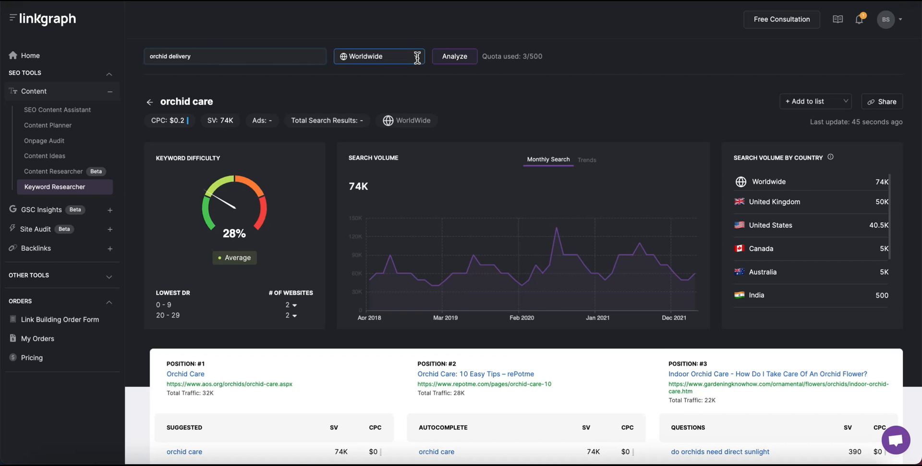
click(417, 57)
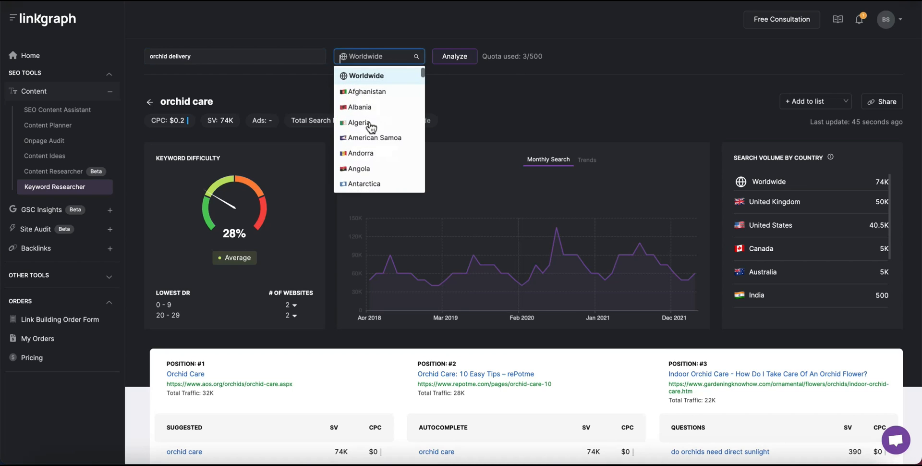
click(417, 55)
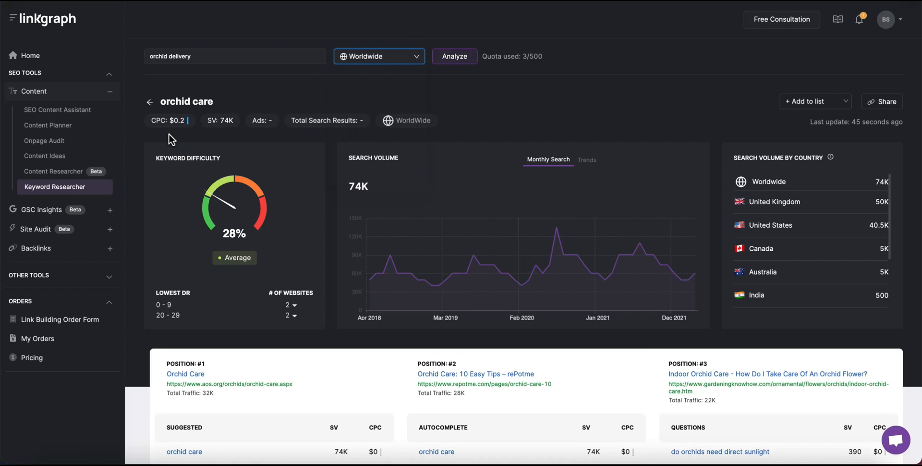
Open the six-keyword orchid care list from the saved lists and export it as CSV.
click(152, 104)
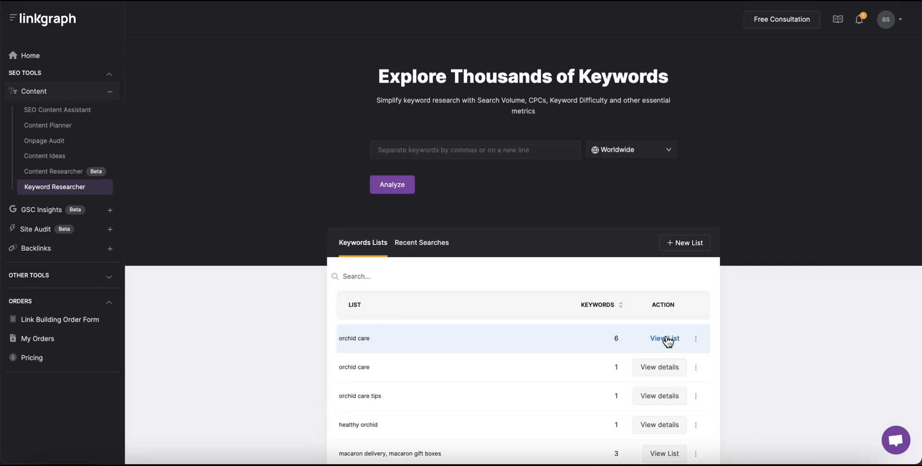
click(666, 338)
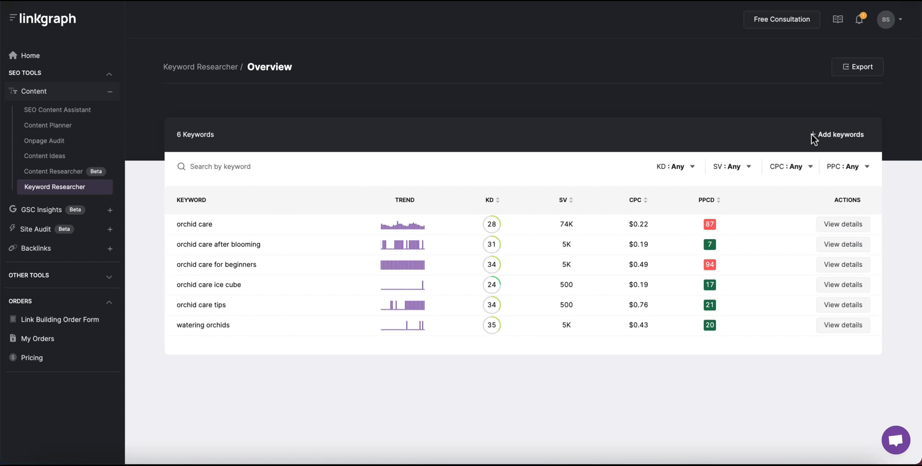
click(855, 68)
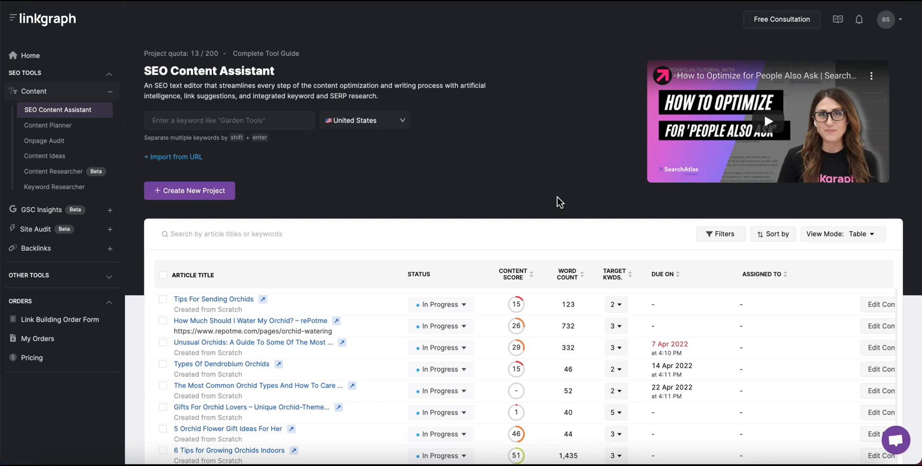
click(898, 446)
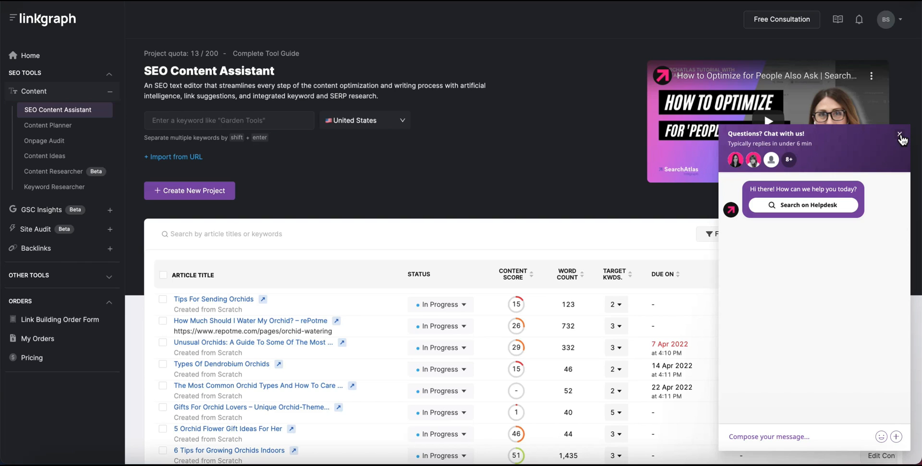
click(900, 135)
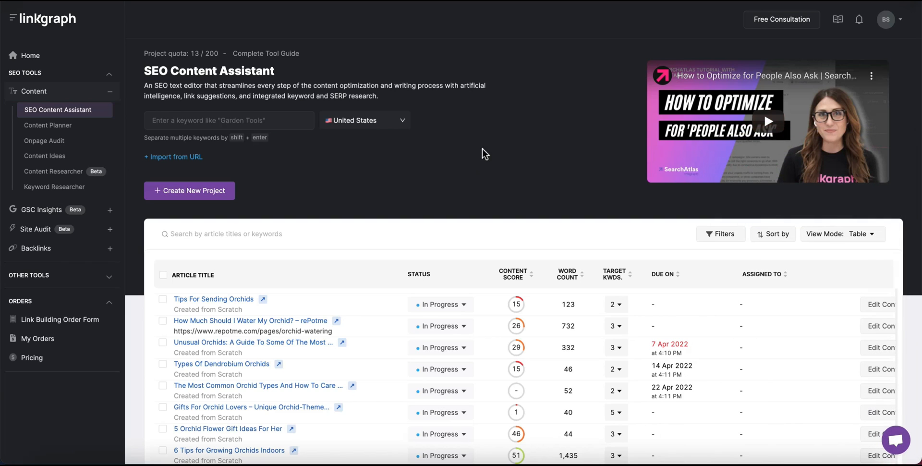